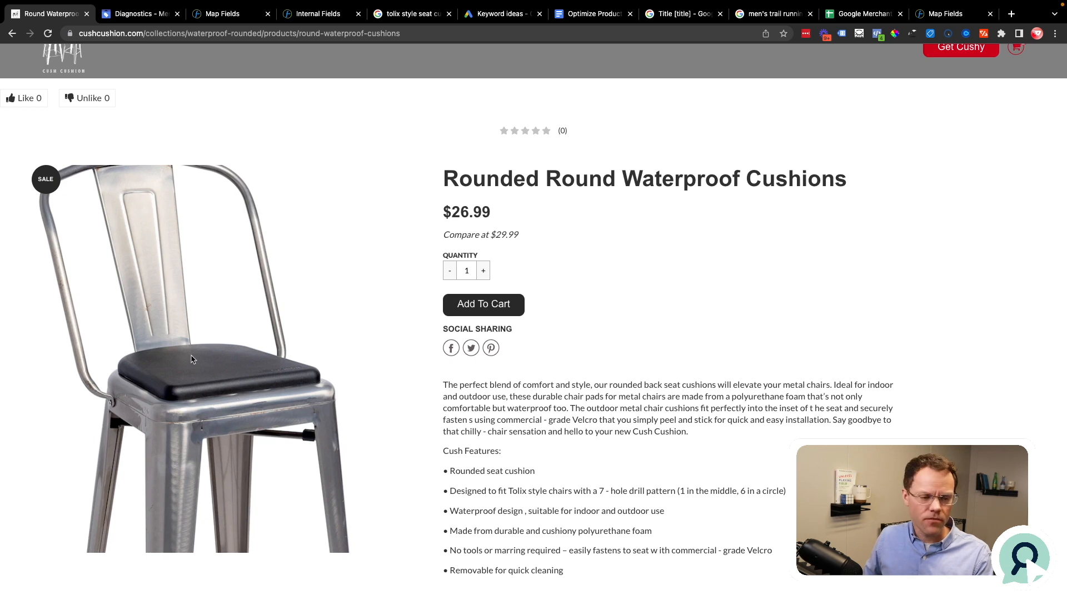
Step: Review the Rounded Round Waterproof Cushions product page and the product titles in Google Merchant Center's full product list
scroll(189, 358, "down", 3)
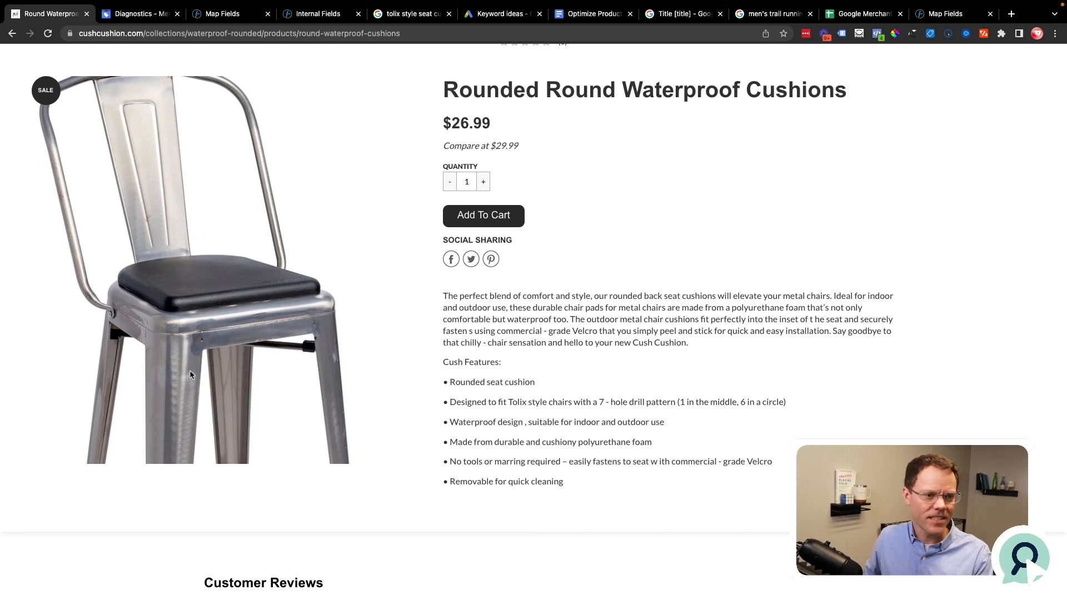
left_click(130, 15)
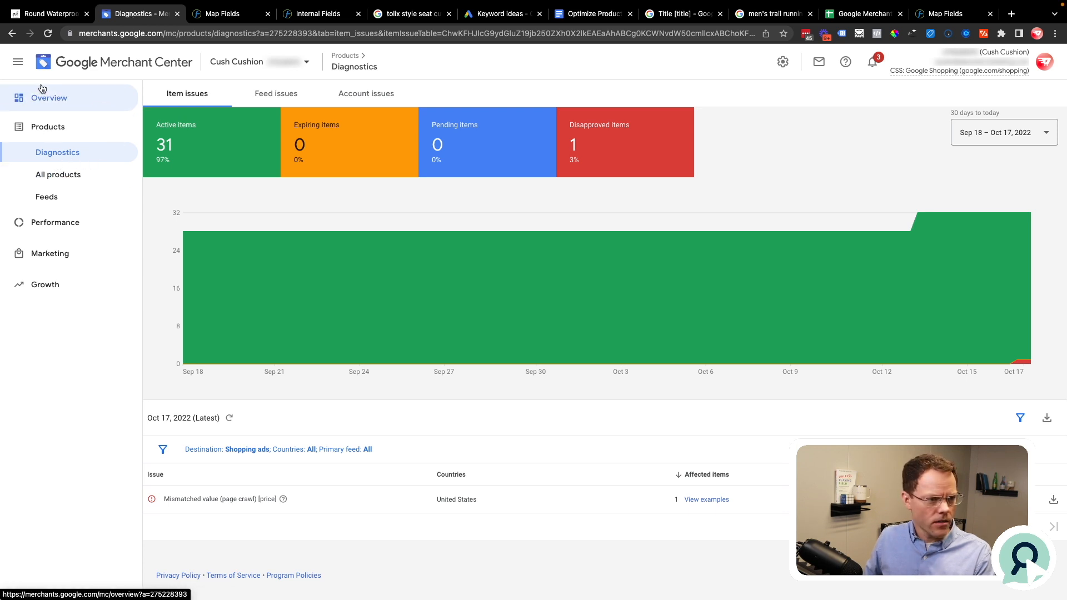
left_click(56, 134)
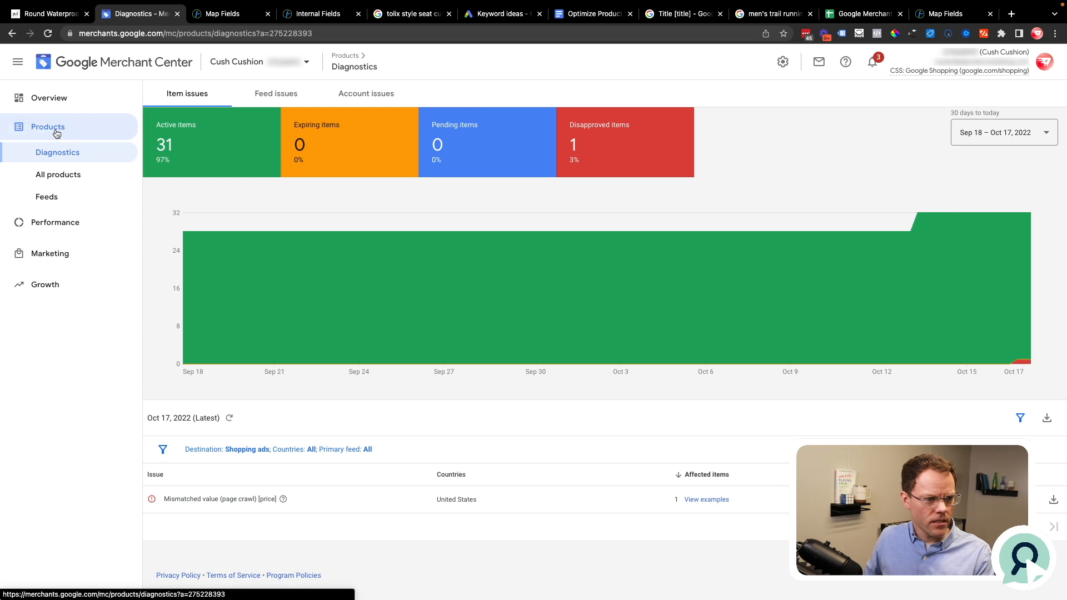
left_click(55, 178)
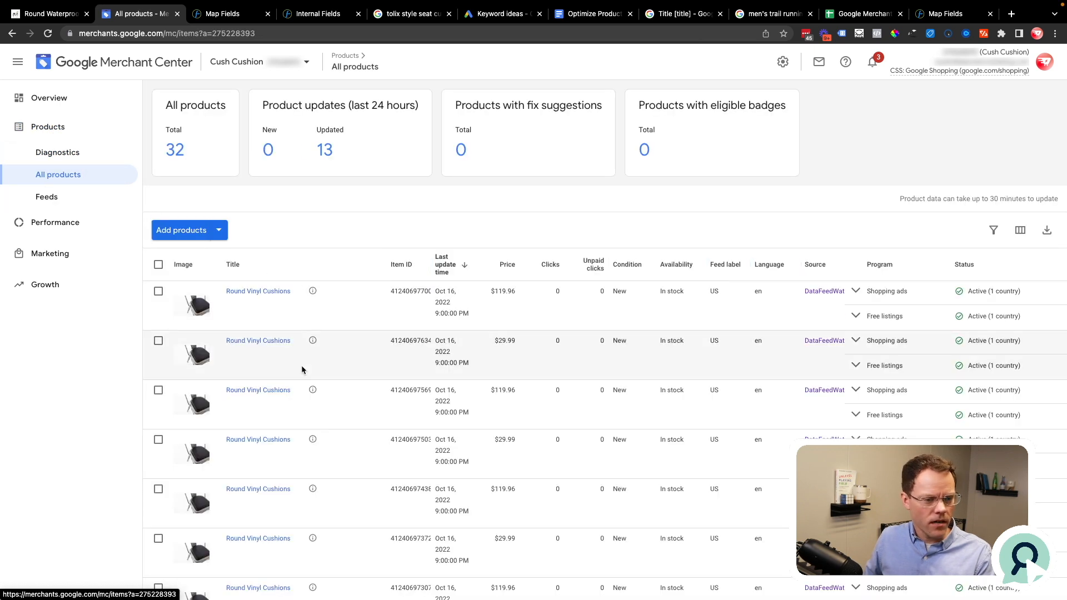
scroll(301, 370, "down", 2)
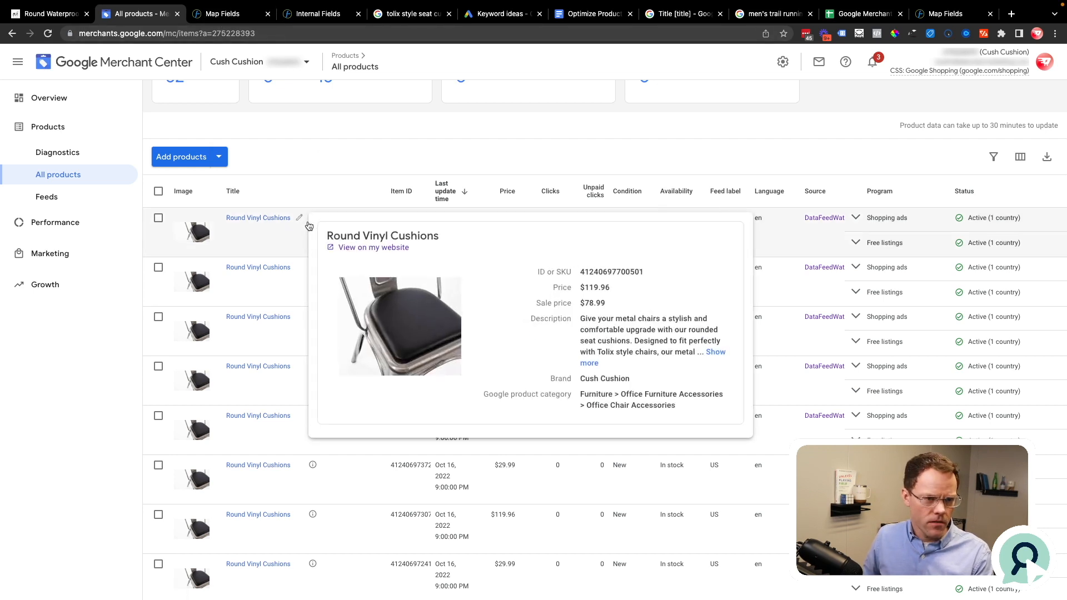
Step: Switch to the Google results for "tolix style seat cushions" and highlight the "seat cushions" part of the query
left_click(407, 15)
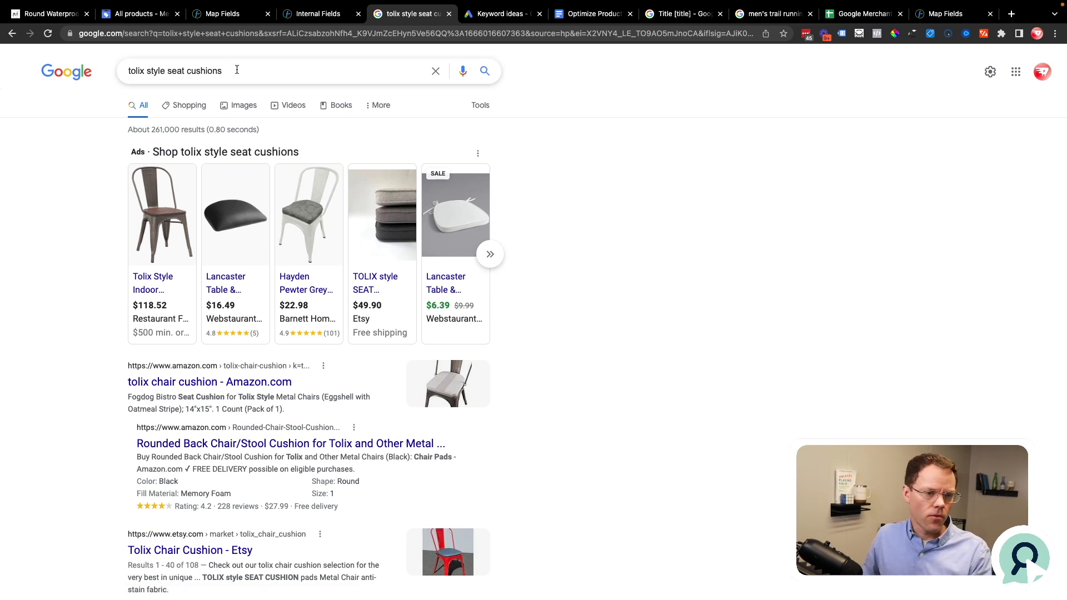
left_click_drag(240, 70, 120, 74)
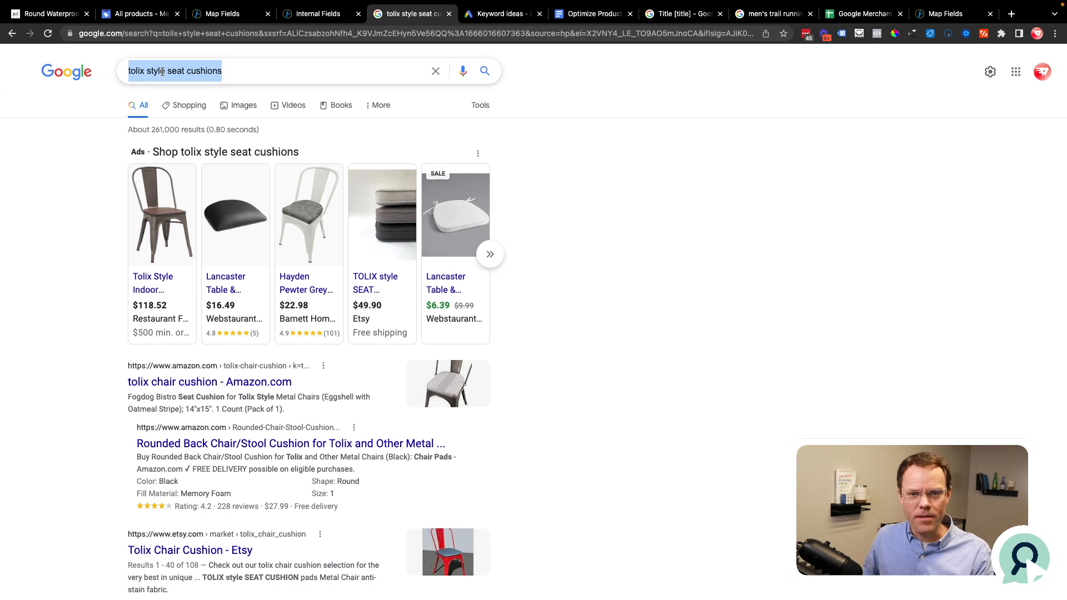
left_click(135, 73)
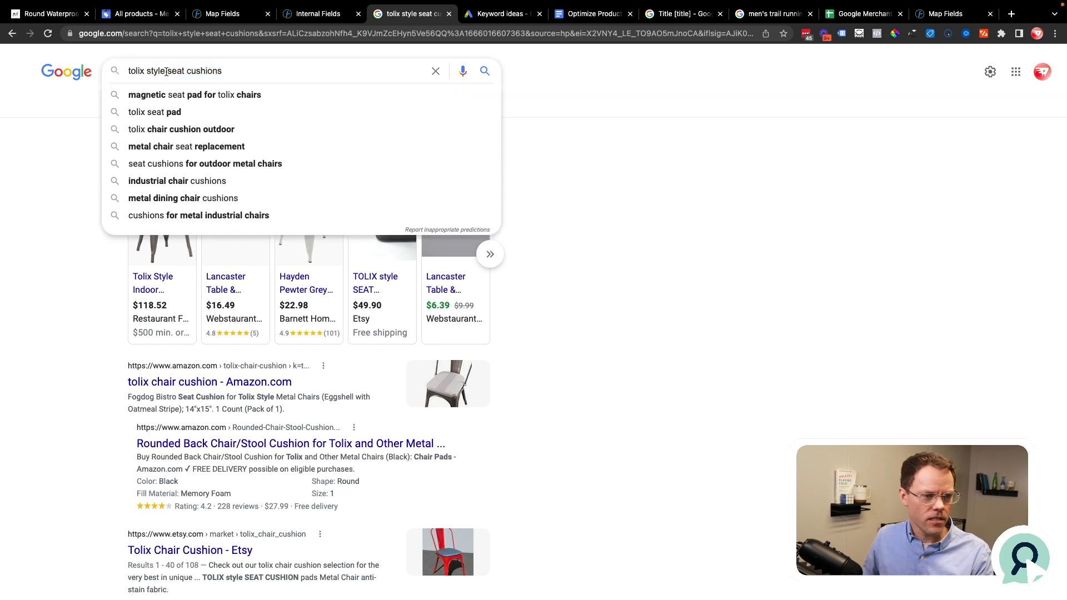
left_click_drag(165, 71, 222, 72)
Step: Find "tolix" on the cushion's product page and highlight the phrase "Tolix style chairs" in the features
key("ctrl+1")
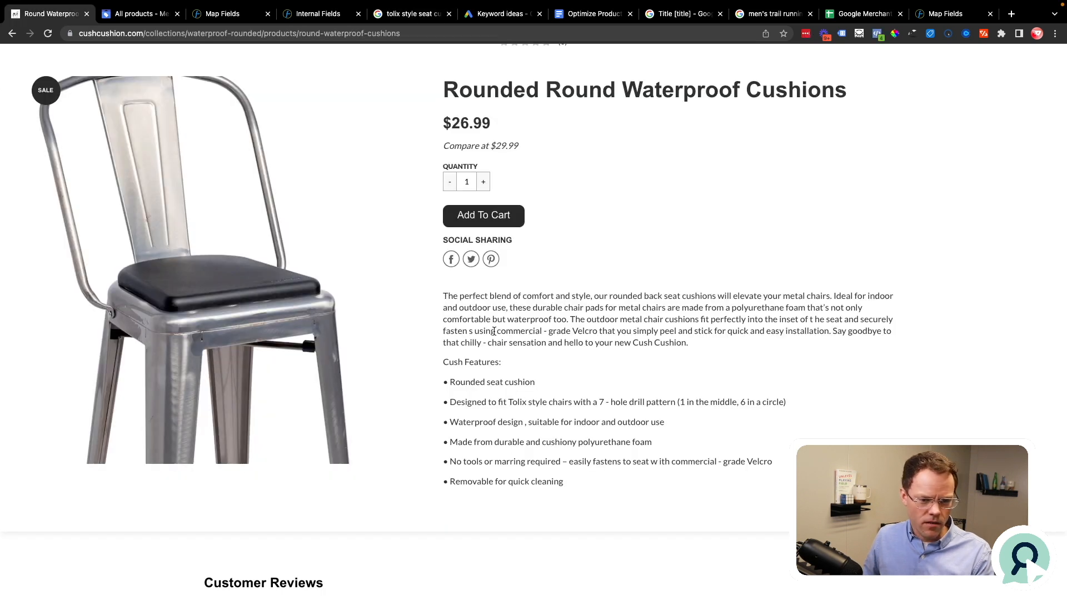
key("ctrl+f")
type("tolix")
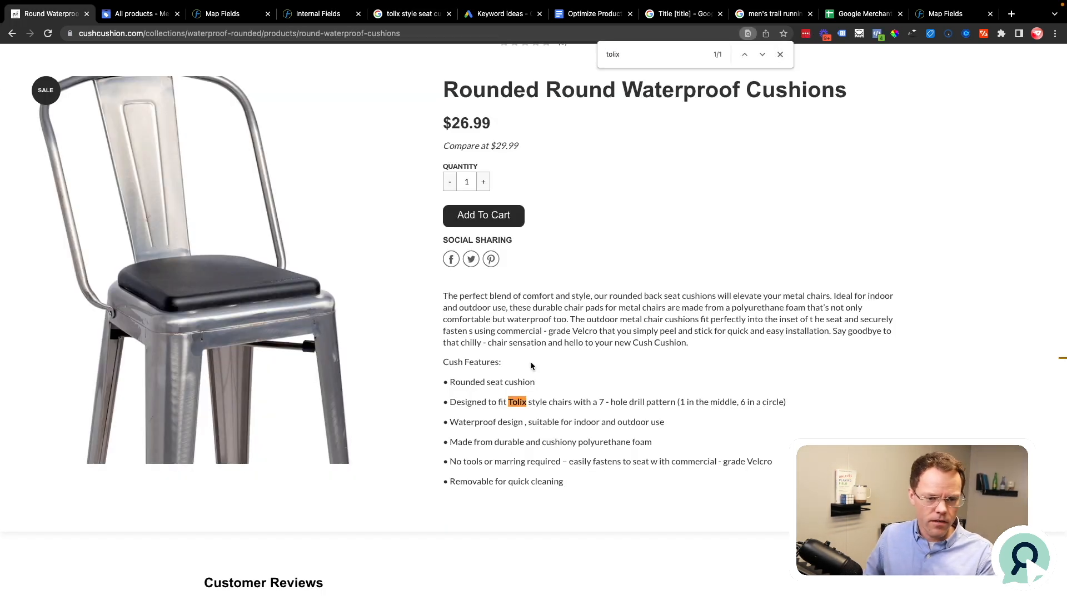
left_click_drag(509, 402, 572, 402)
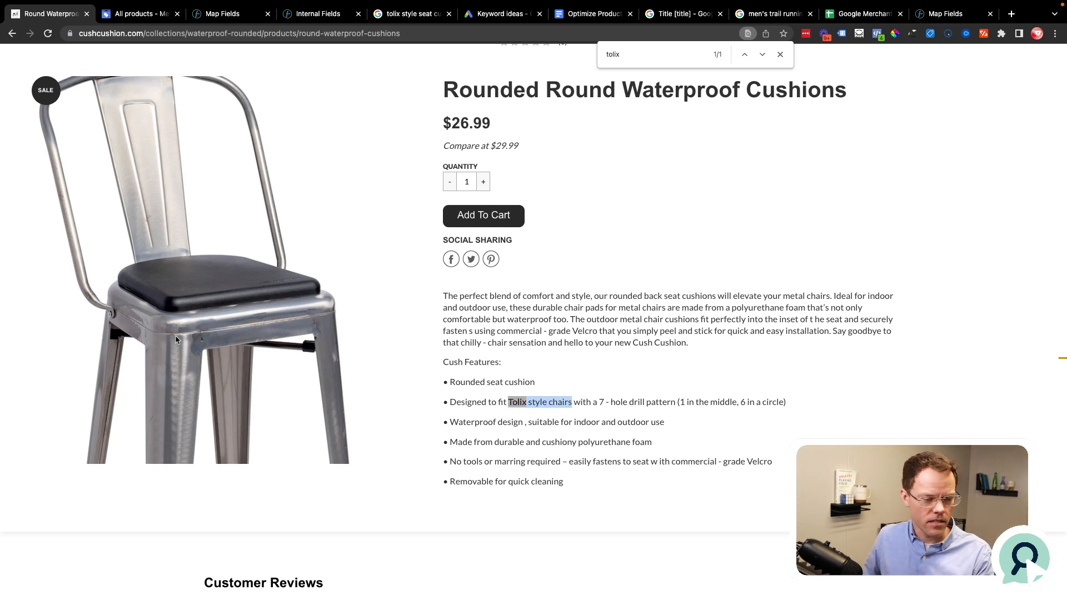
left_click(562, 396)
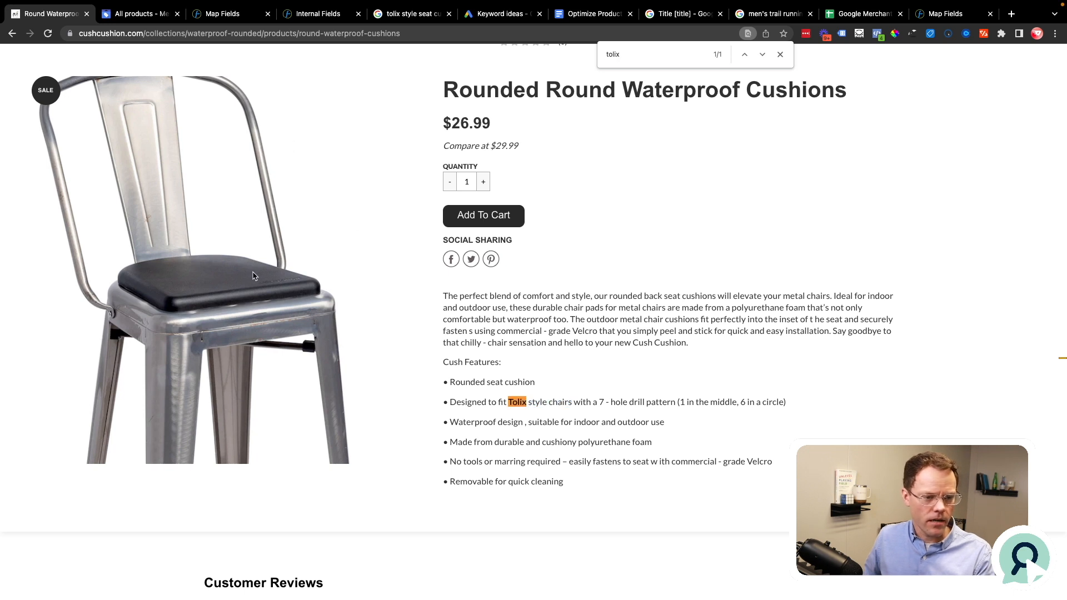
Step: Look through the whole list of Google results for "tolix style seat cushions" and load more results
left_click(401, 14)
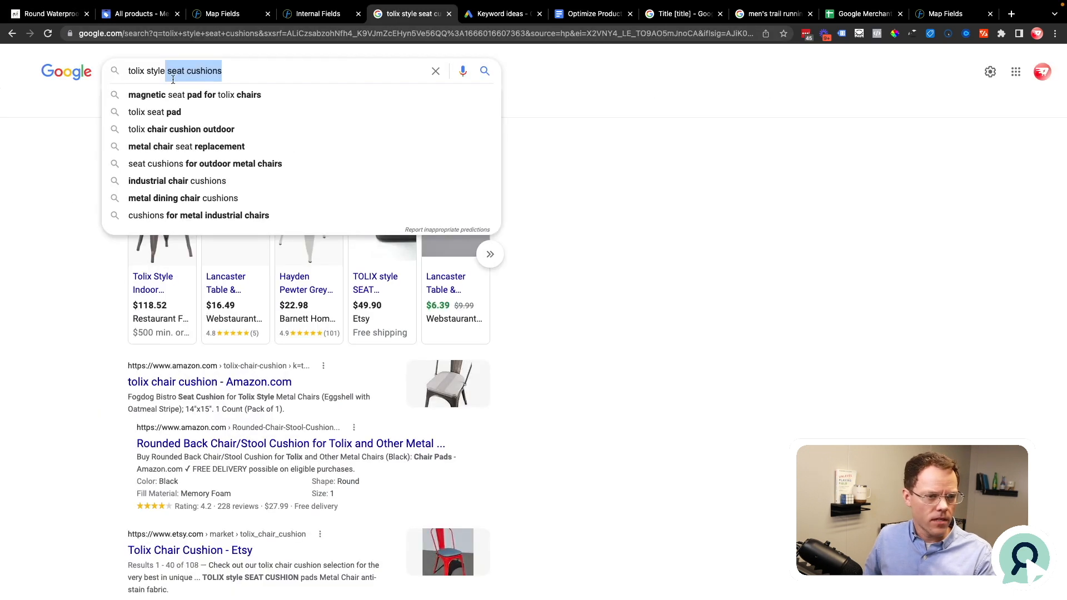
left_click_drag(251, 69, 124, 55)
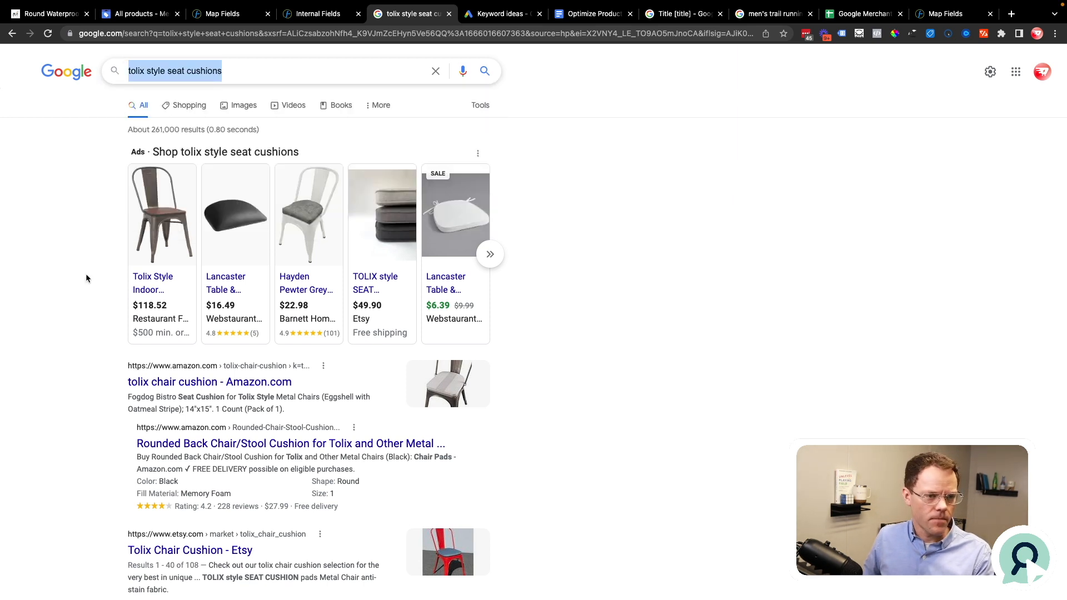
scroll(85, 274, "down", 20)
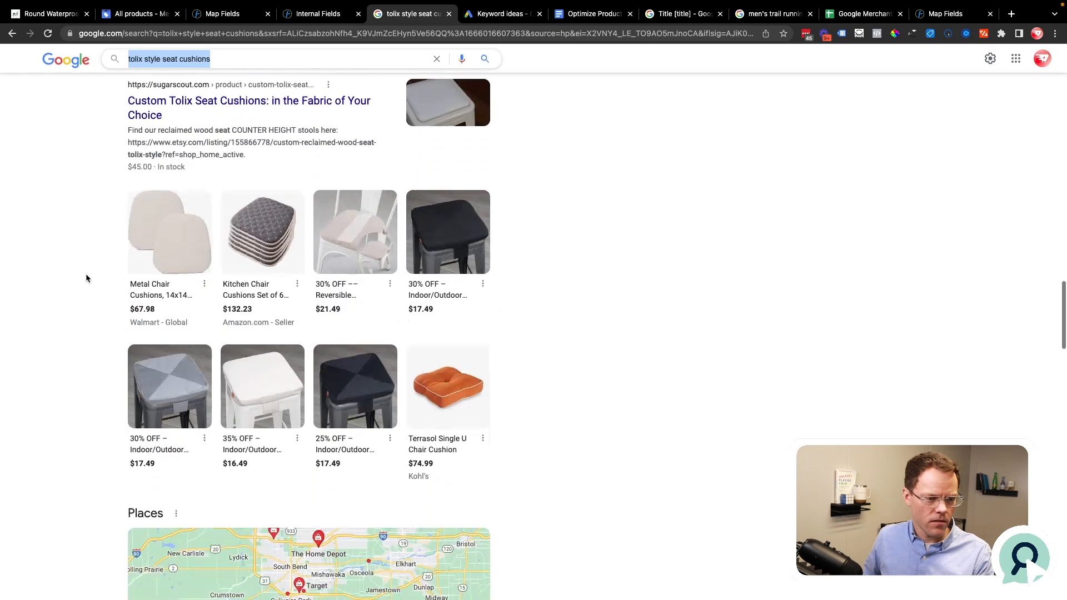
scroll(86, 275, "down", 20)
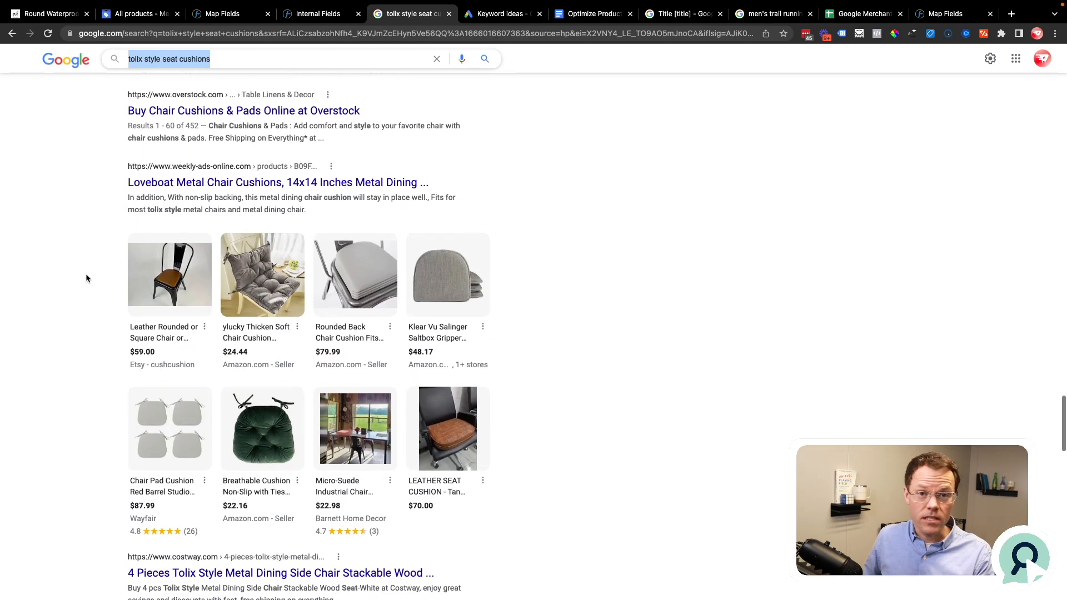
scroll(87, 278, "down", 15)
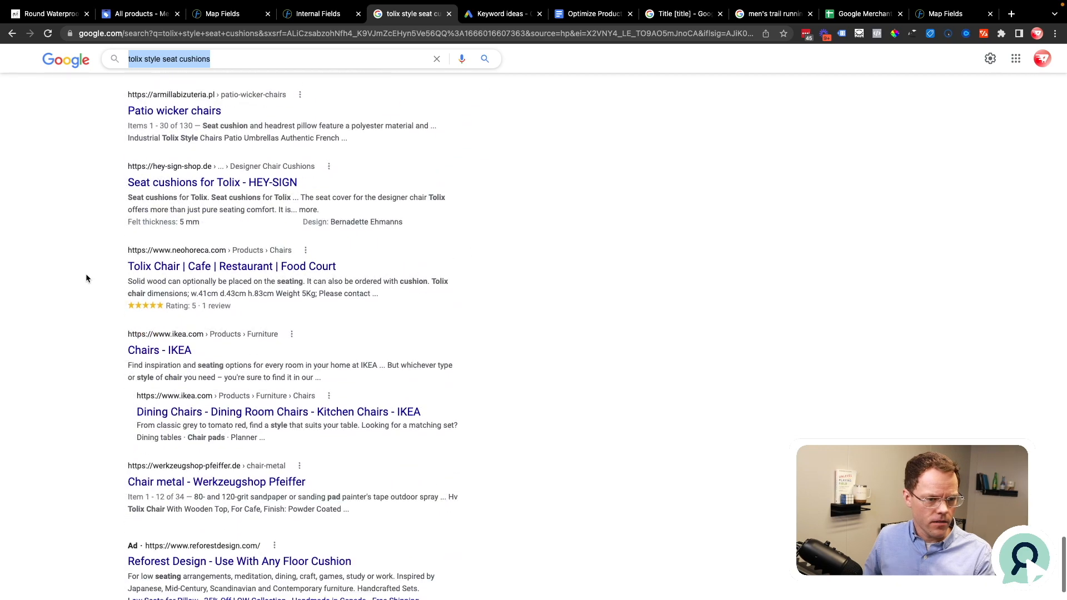
scroll(86, 278, "down", 20)
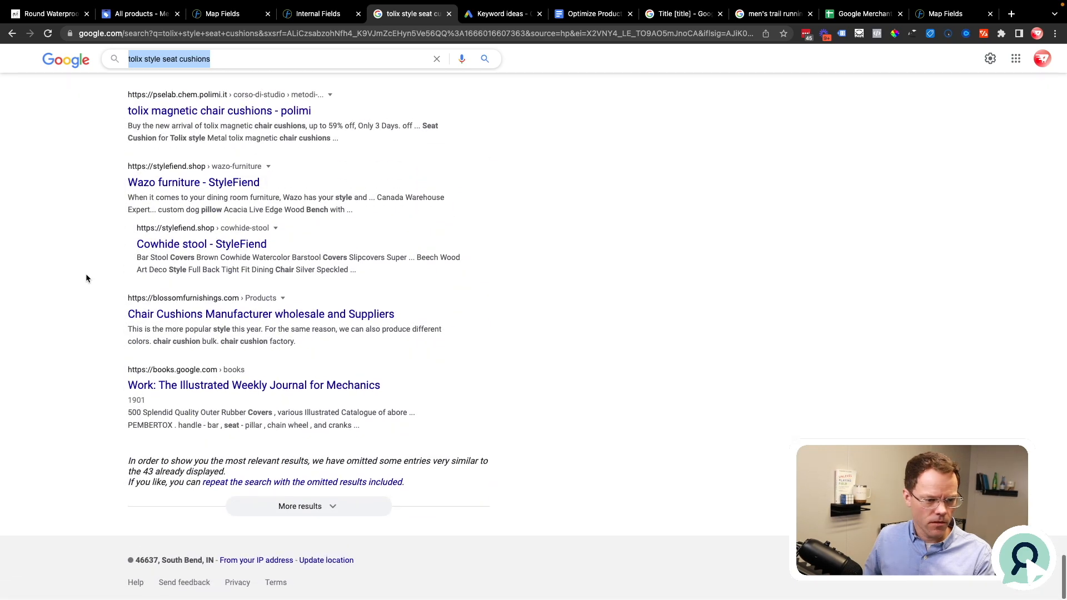
left_click(309, 507)
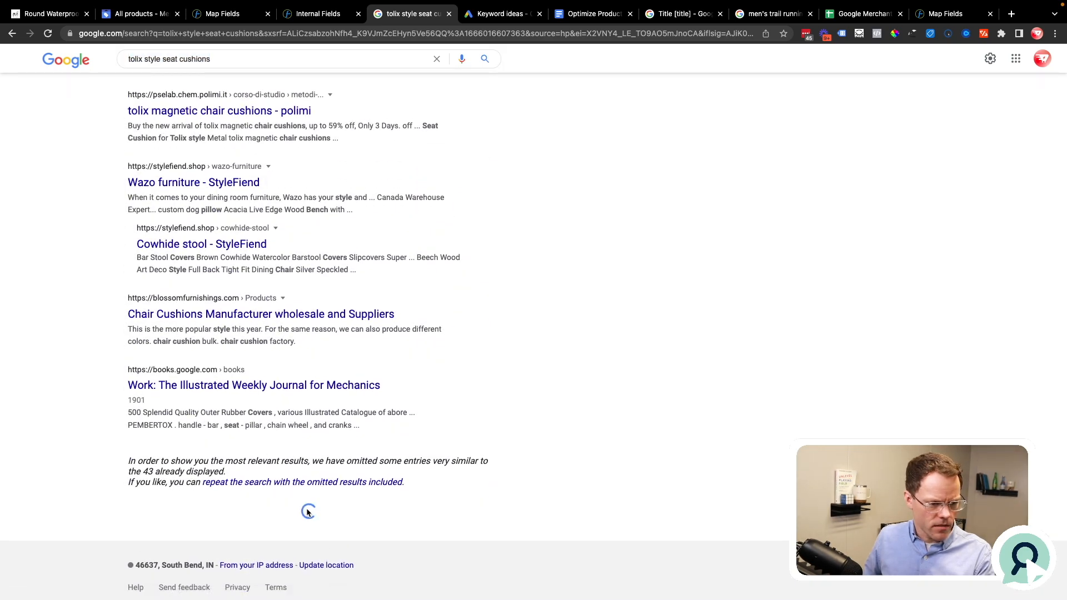
scroll(381, 435, "down", 4)
scroll(337, 257, "up", 20)
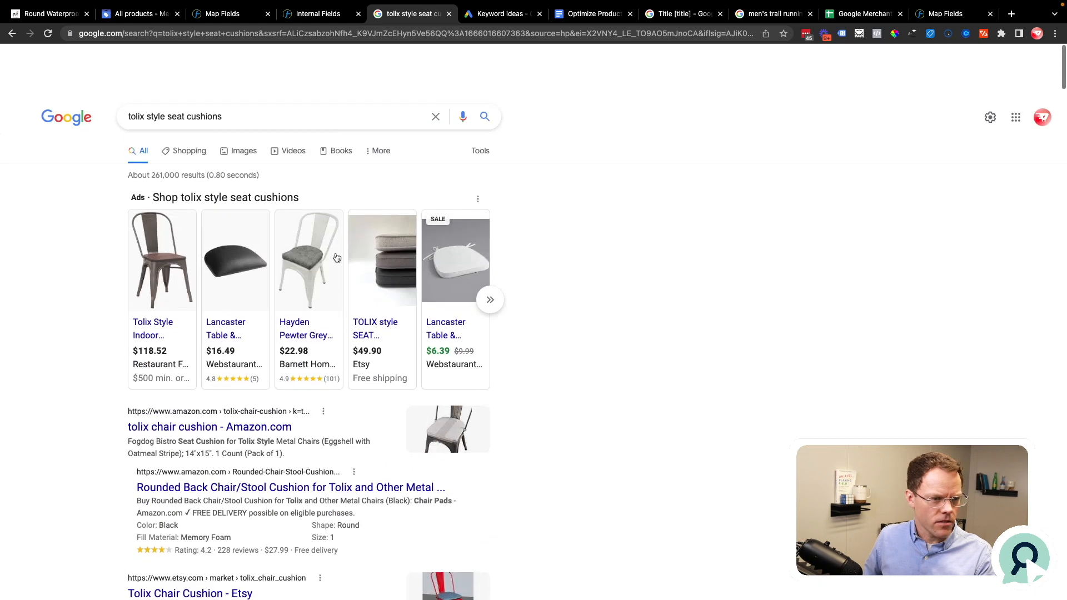
Step: Rerun the Google search for "tolix style seat cushions" and highlight its related searches
left_click(230, 78)
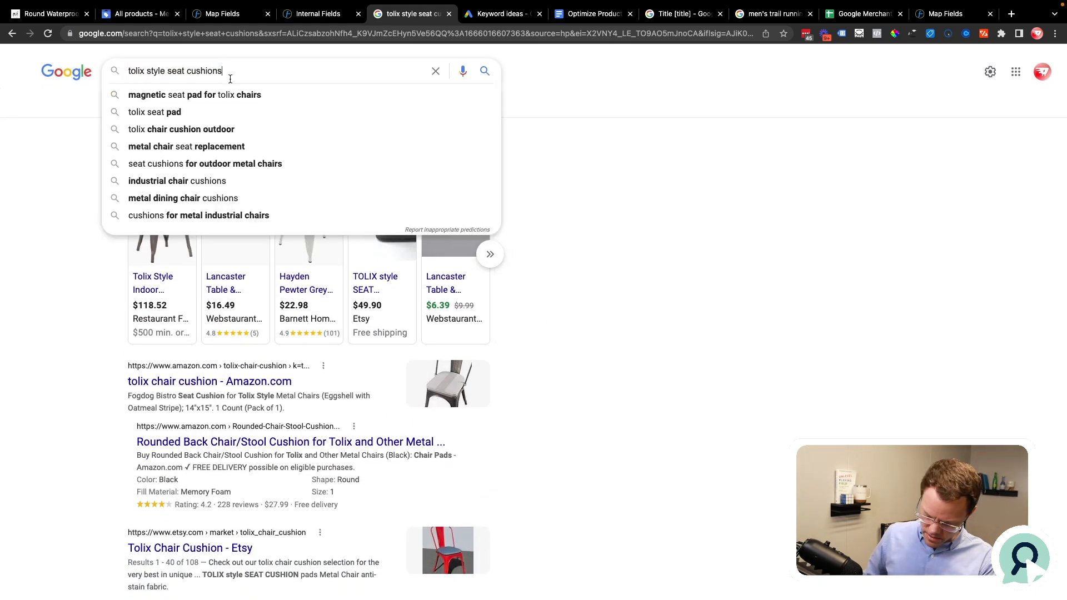
key("Return")
scroll(123, 457, "down", 15)
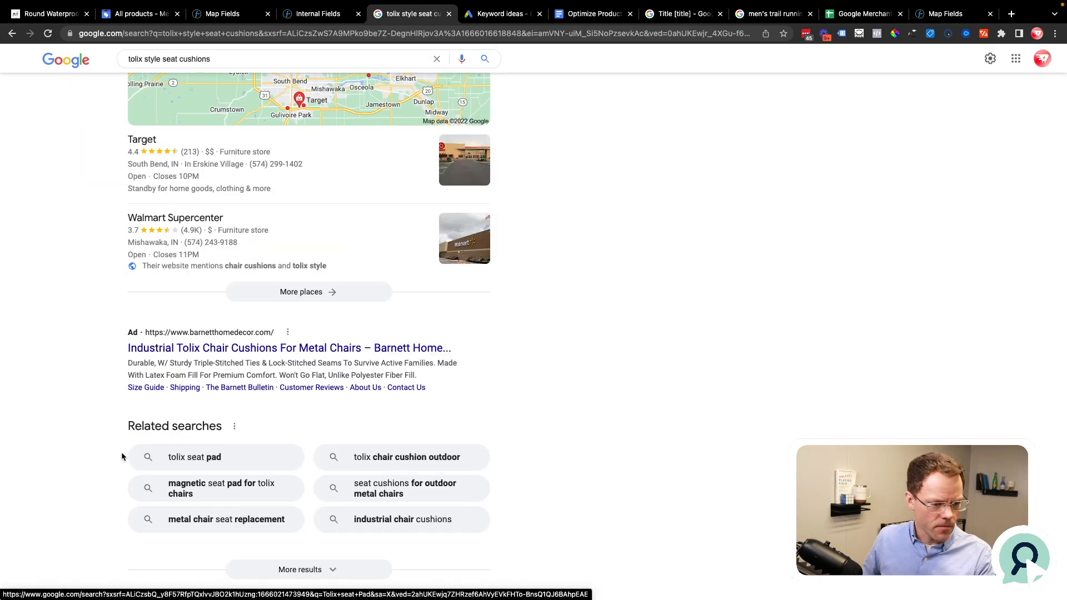
left_click_drag(122, 456, 467, 521)
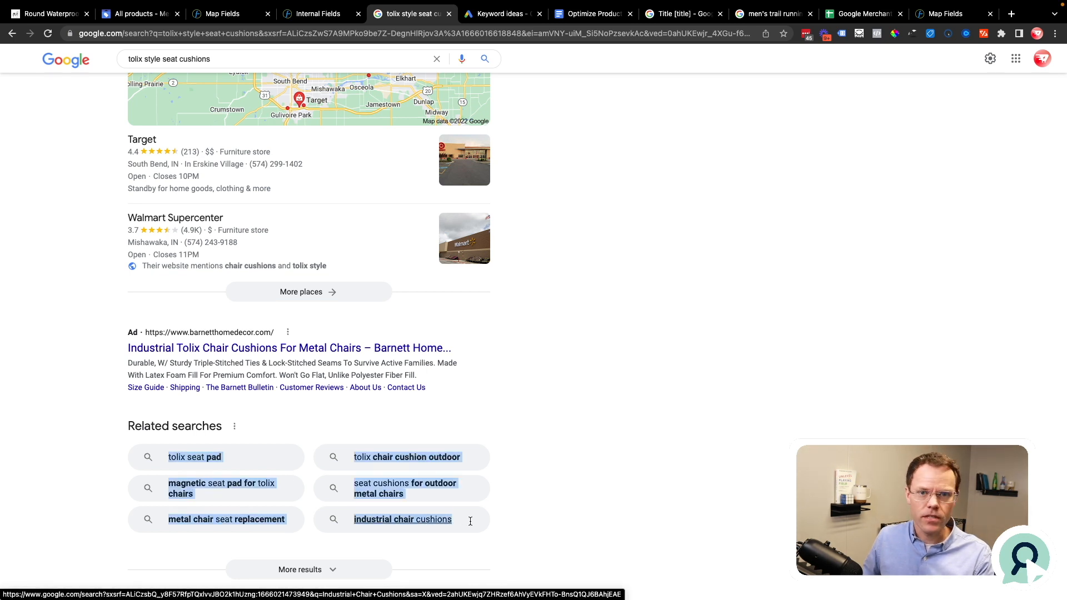
left_click(83, 460)
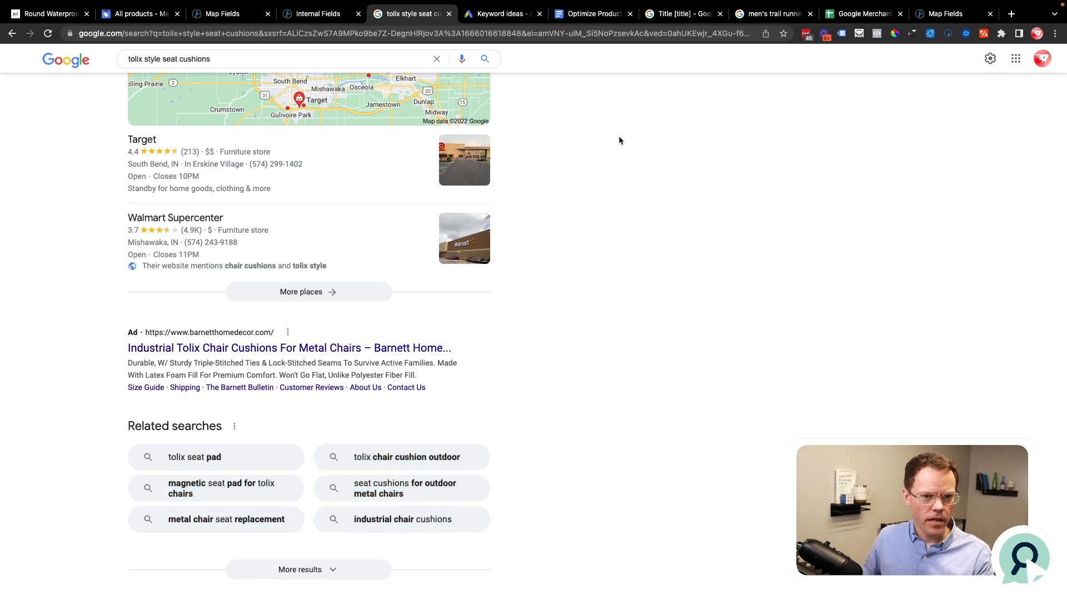
Step: Open the Optimize Product Feed Title Examples document and highlight the first three keywords, from Tolix Style Seat Cushions to Bar Stool Cushions
left_click(594, 14)
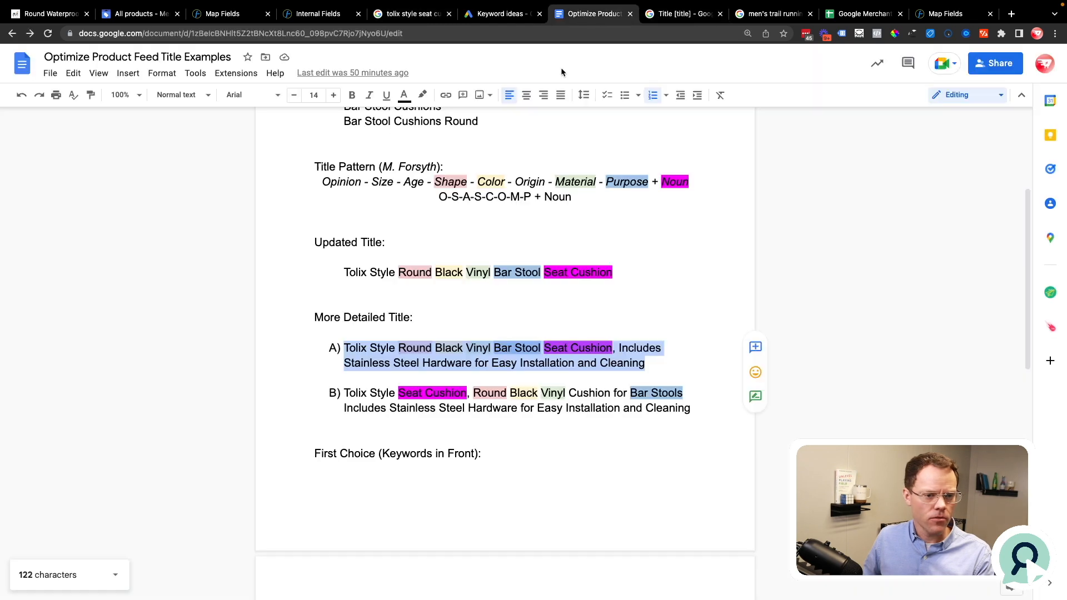
scroll(396, 338, "up", 4)
left_click(381, 241)
left_click_drag(344, 289, 472, 314)
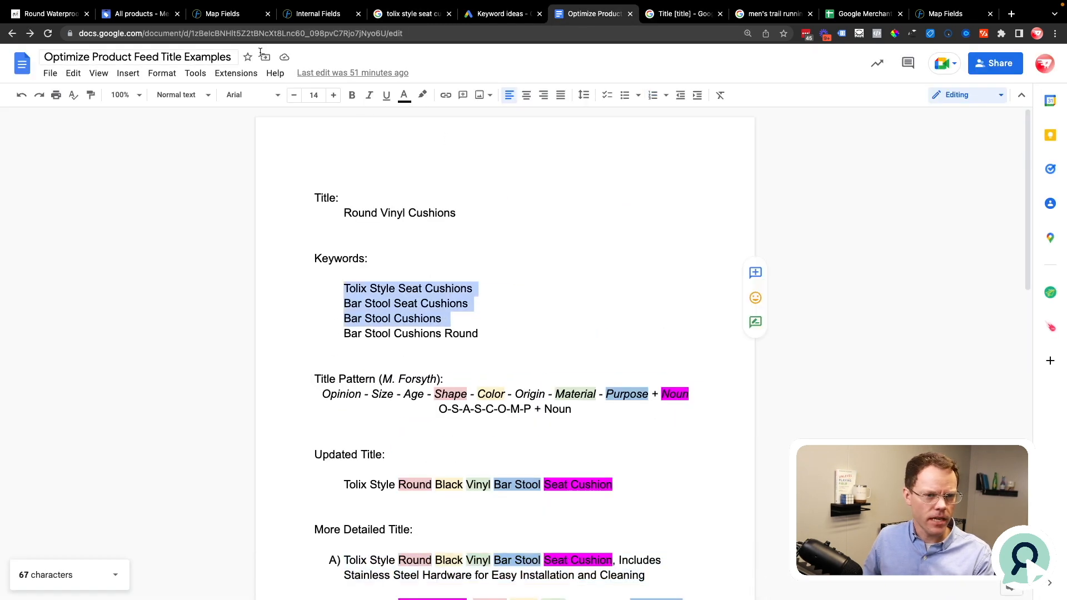
Step: Switch to the Google Ads keyword plan, show its editable seed keywords and highlight the notice about ads not running
left_click(511, 18)
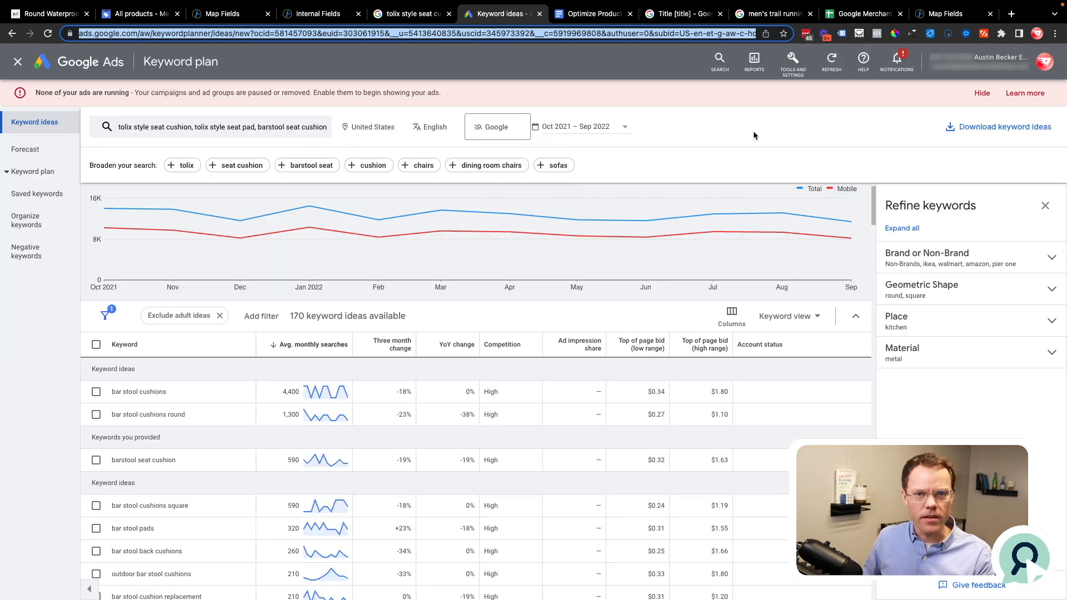
left_click(268, 126)
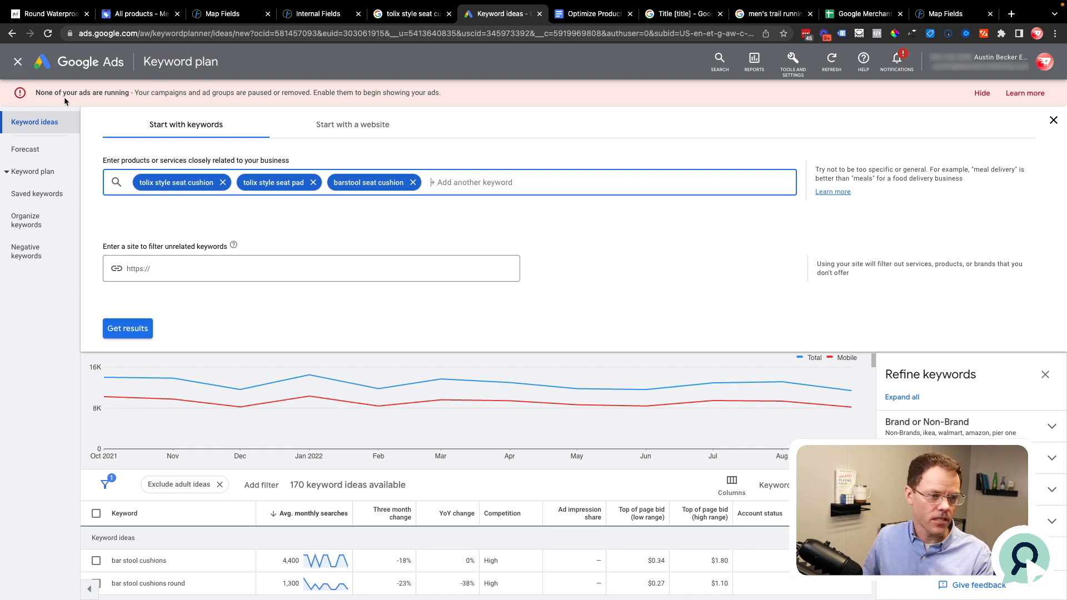
left_click_drag(35, 94, 450, 93)
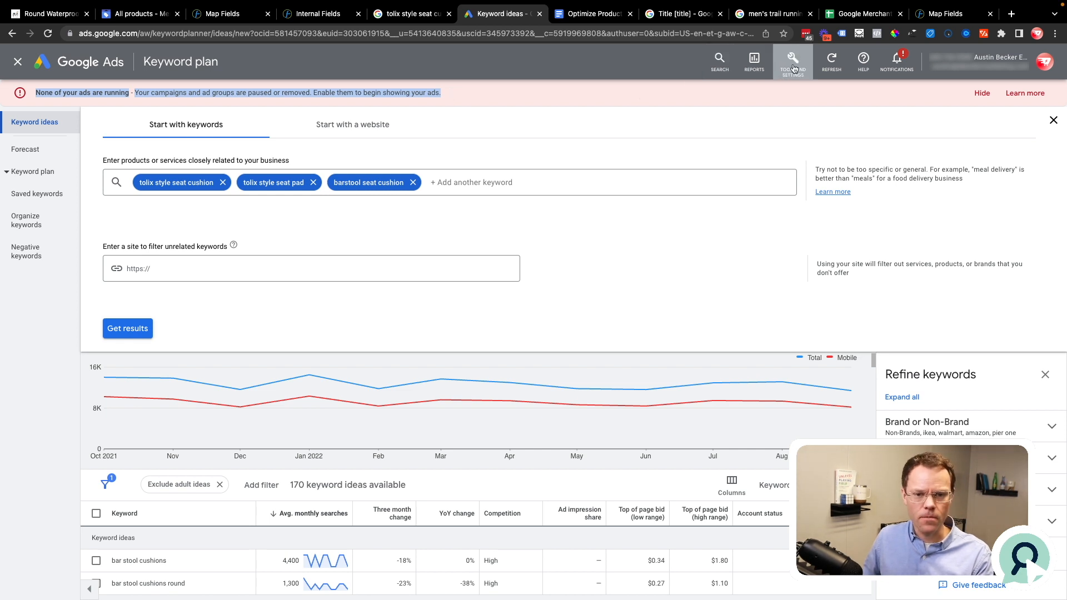
left_click(467, 187)
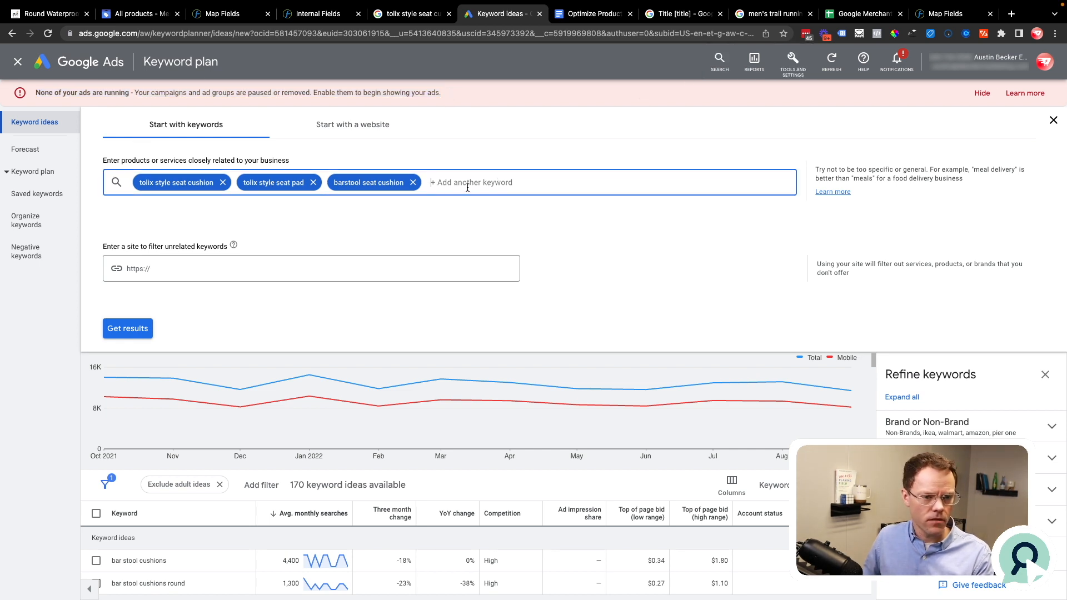
Step: Leave the keyword plan, return to the campaigns overview and reopen Keyword Planner to discover new keywords from products or services
left_click(14, 63)
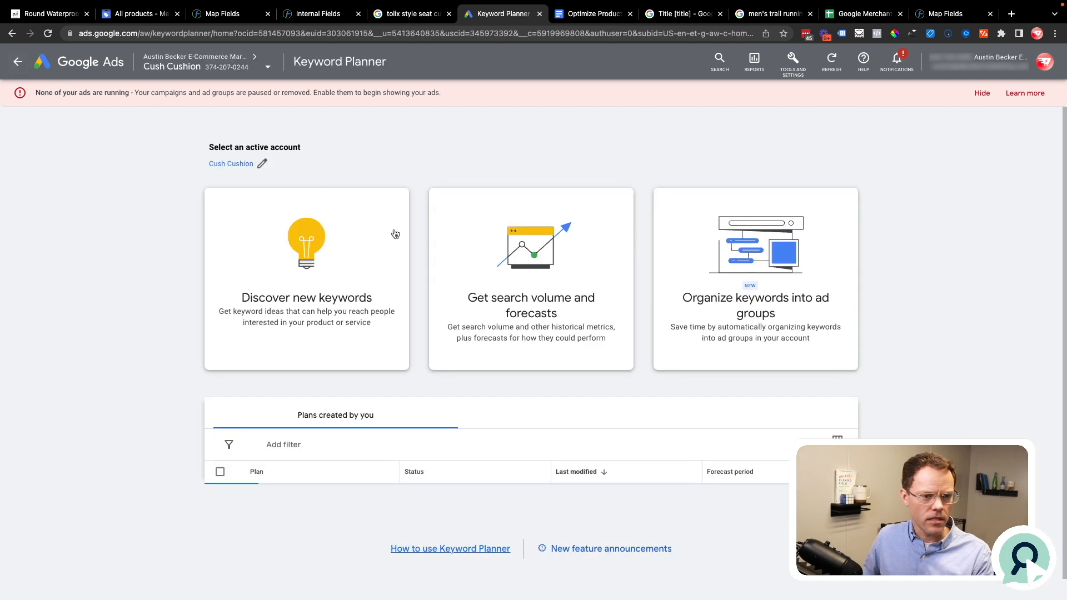
left_click(17, 64)
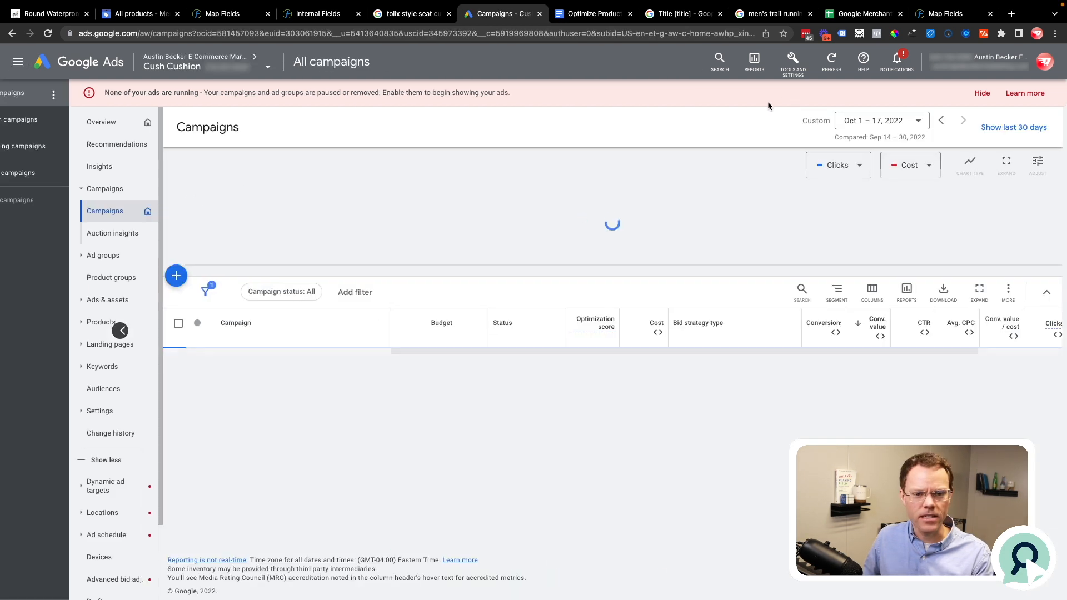
left_click(792, 70)
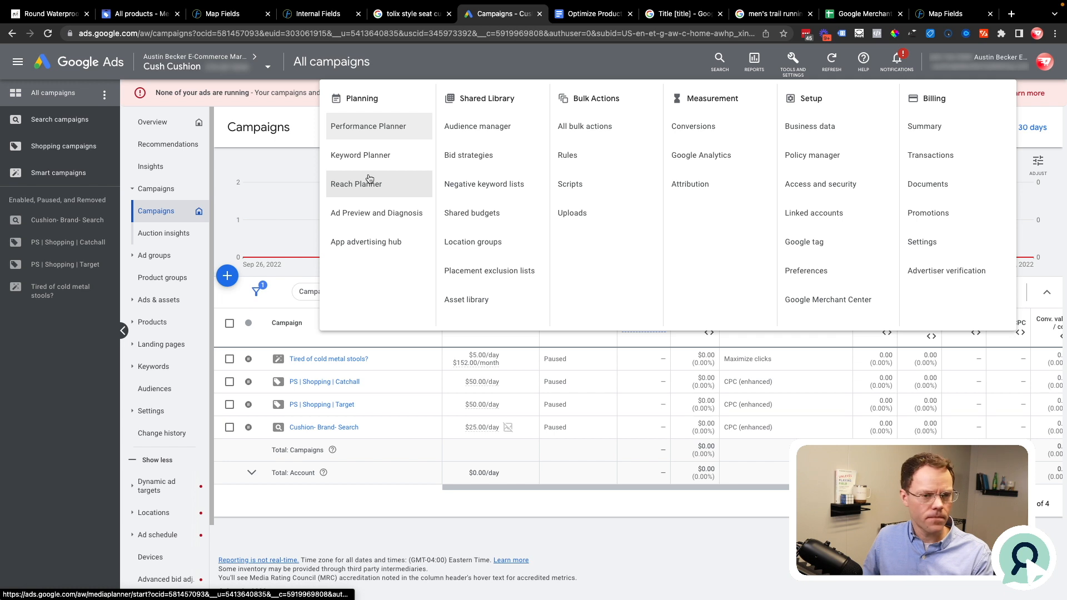
left_click(382, 157)
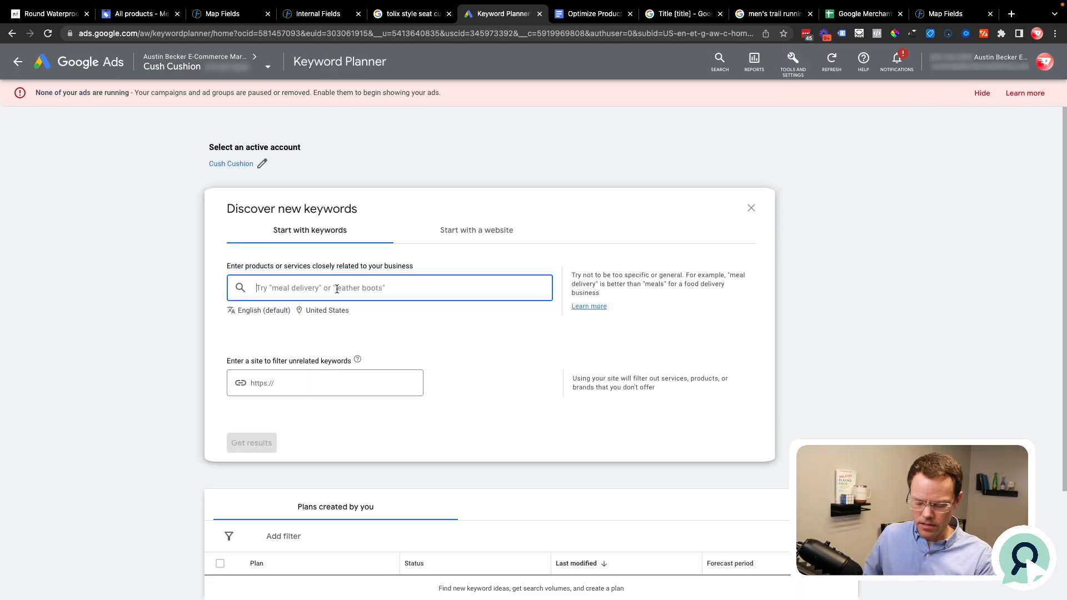
type("tolix")
key("ctrl+shift+Tab")
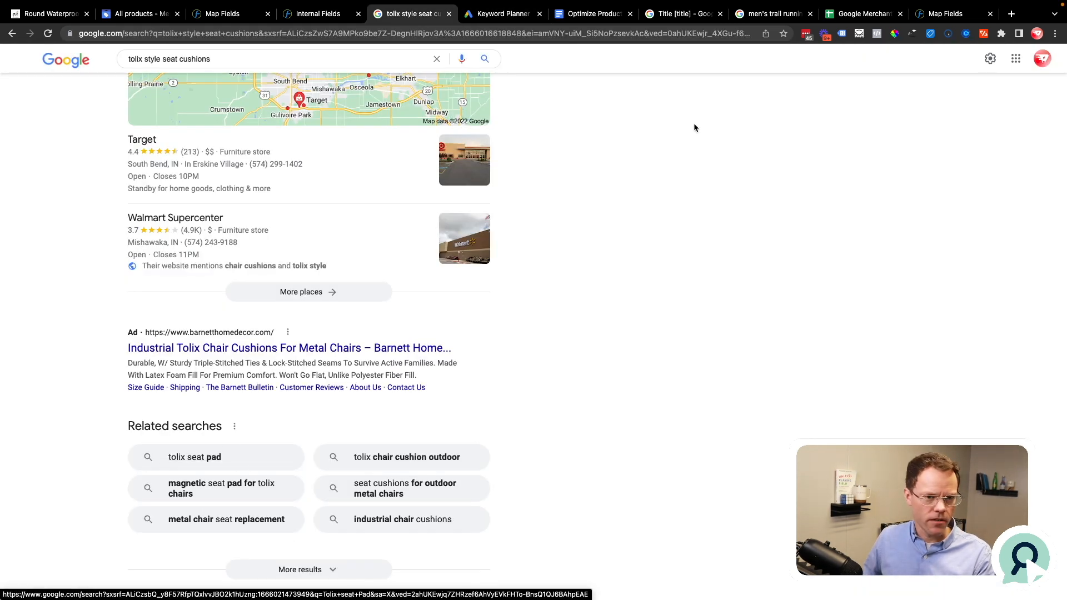
left_click(492, 15)
key("BackSpace")
key("BackSpace")
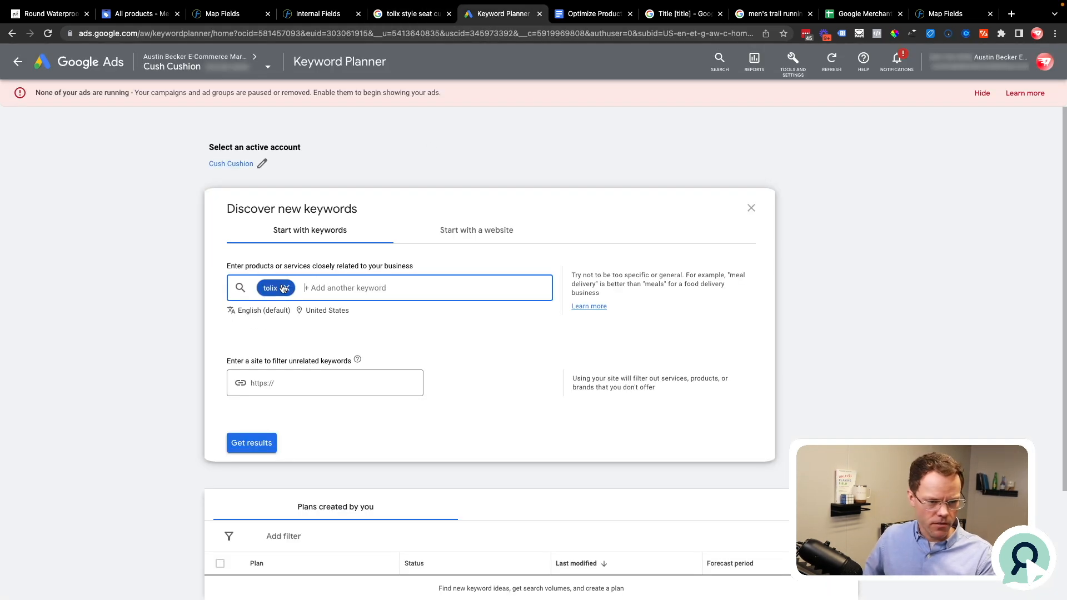
Step: Enter "tolix style seat cushion" and "tolix style seat pad" as seed keywords for discovering new keywords
type("tolix style sea")
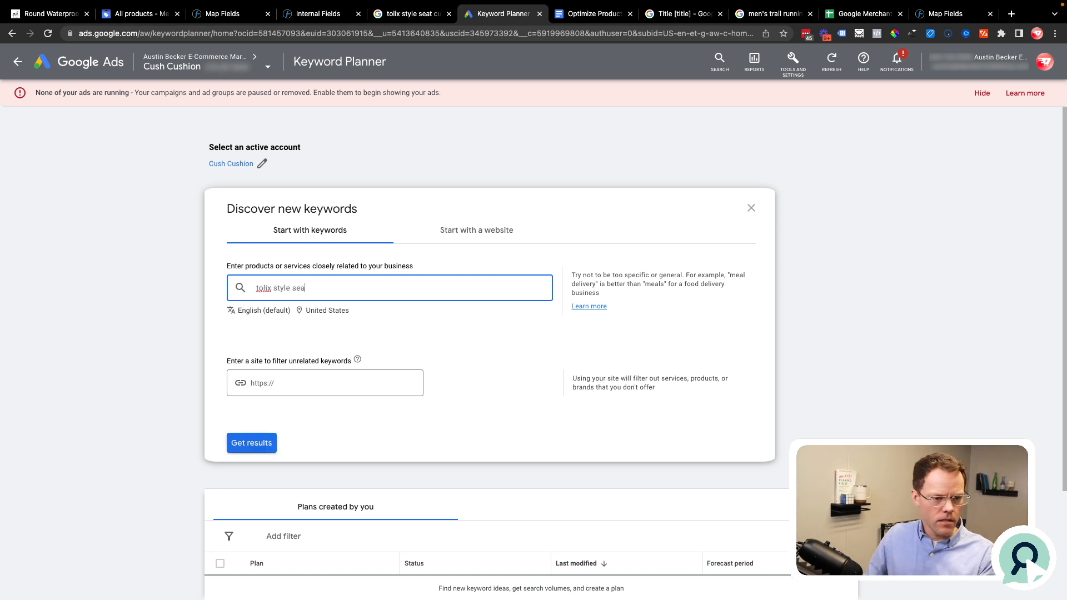
type("t cushio")
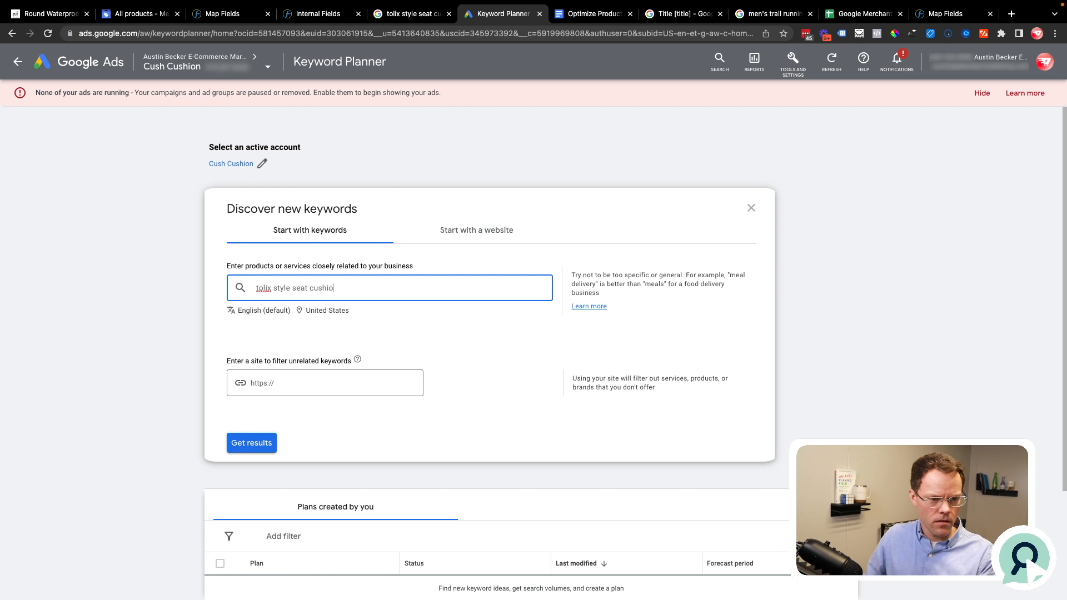
type("n")
key("Return")
type("tolix styl")
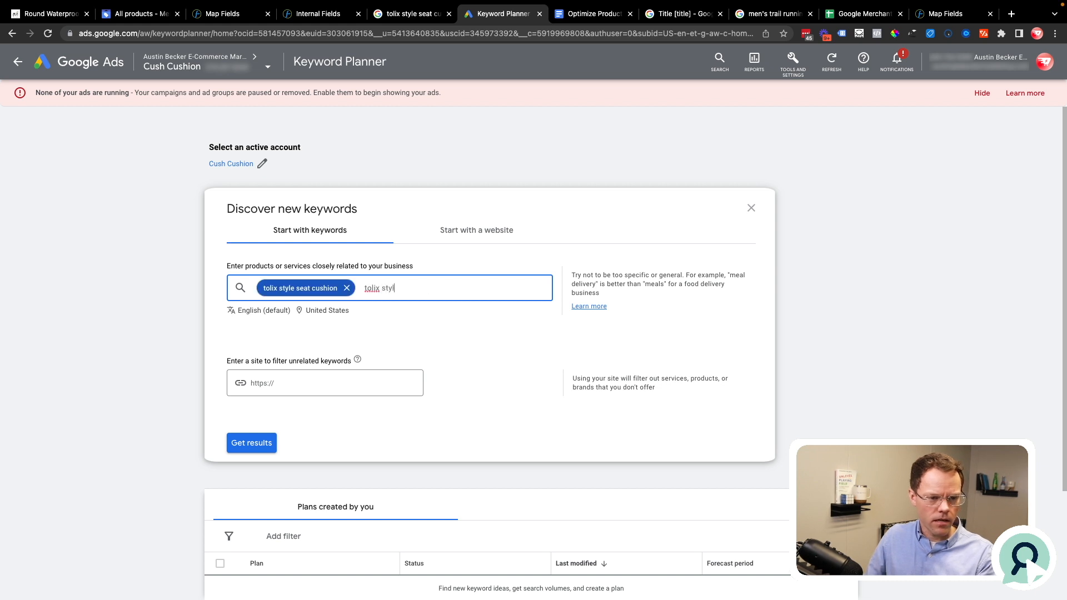
type("e seat pad")
key("Return")
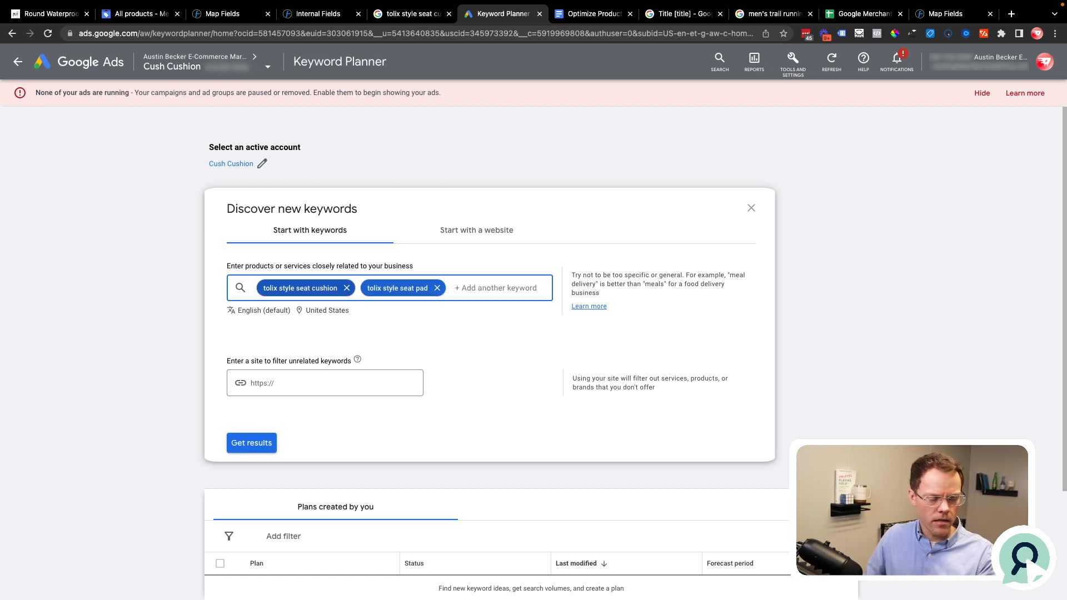
Step: Add "barstool seat cushion" as a further seed keyword and generate the keyword ideas
type("barstool ")
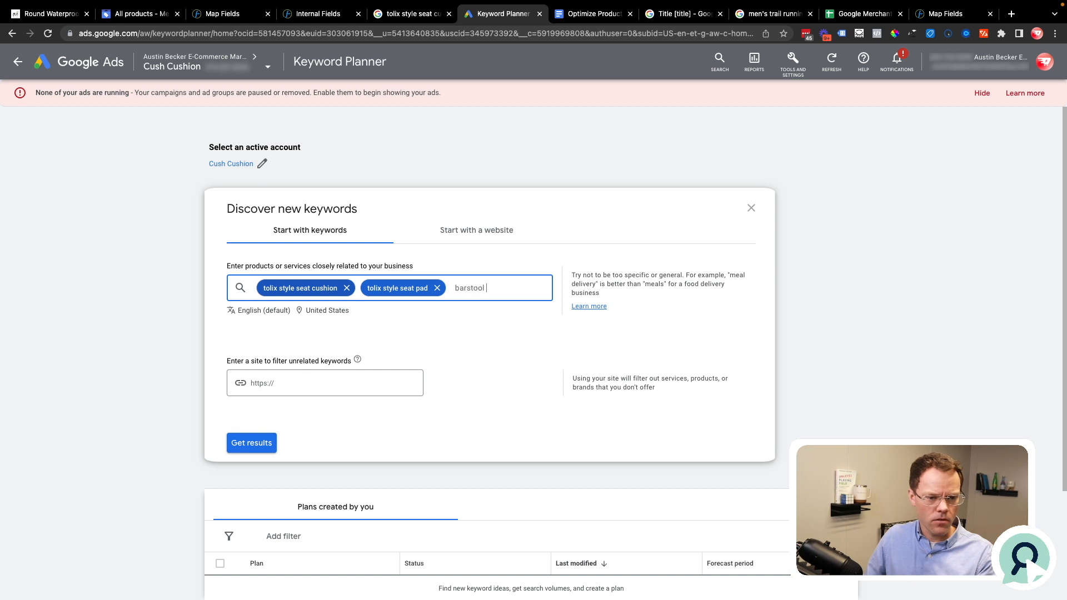
type("seat cushion")
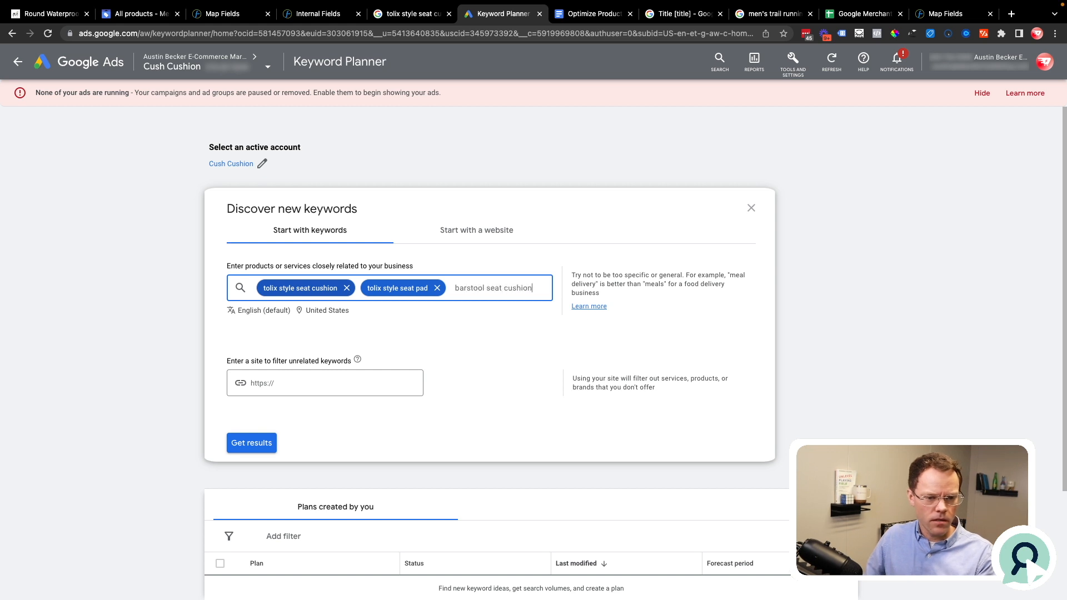
key("Return")
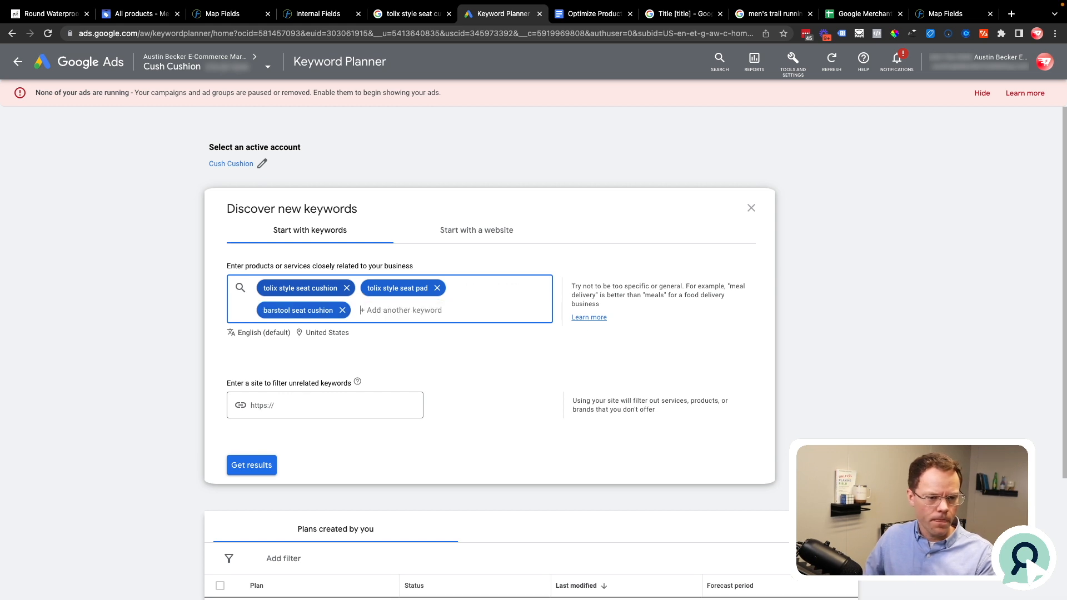
left_click(233, 466)
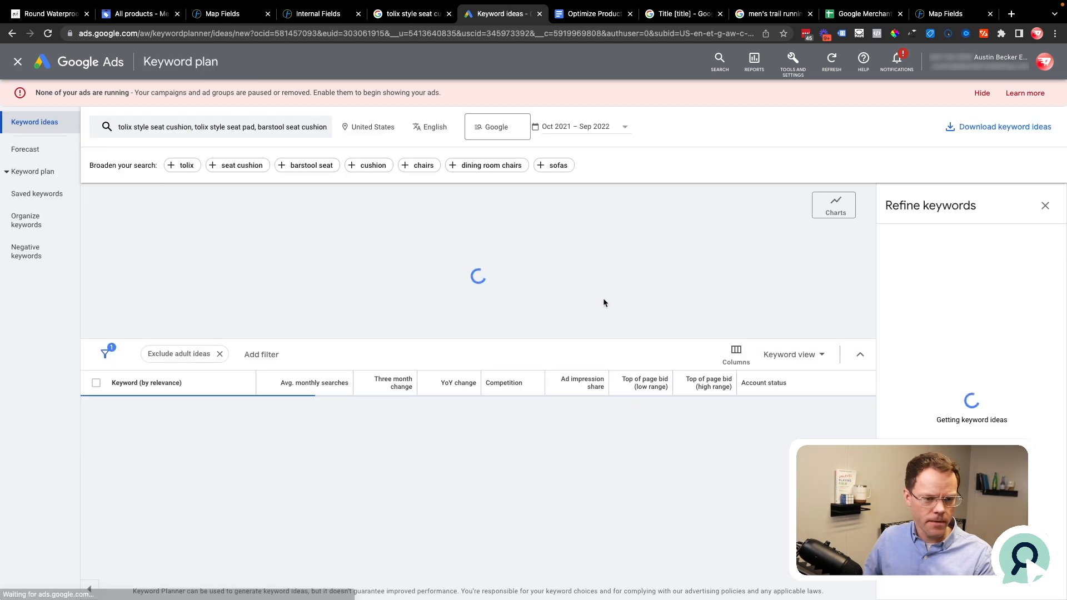
Step: Sort the keyword ideas by average monthly searches, highest first, and highlight "bar stool cushions" and "bar stool cushions round"
scroll(330, 461, "down", 1)
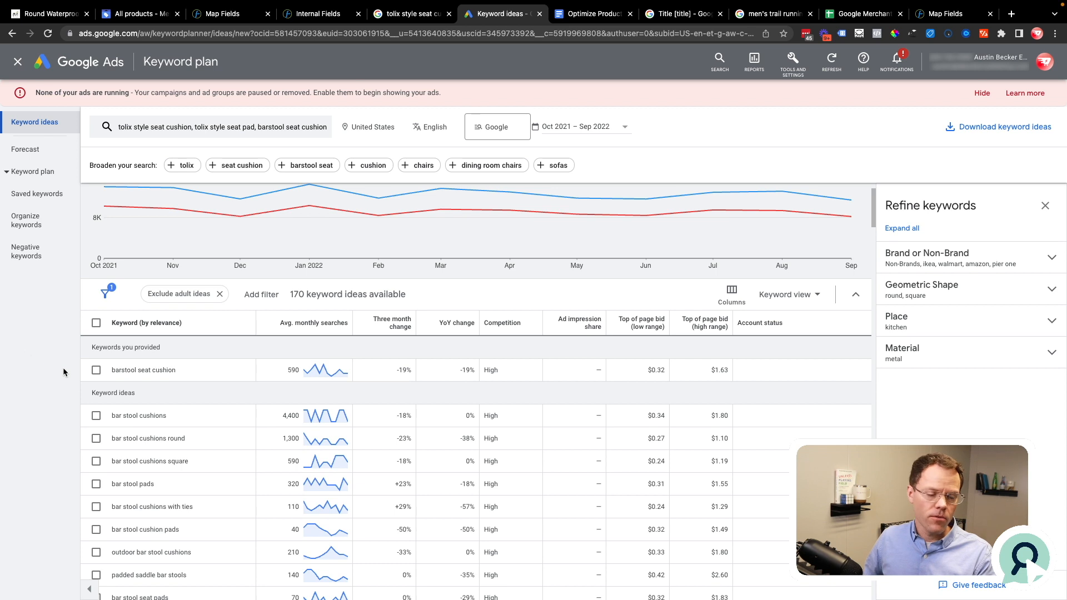
scroll(132, 455, "down", 1)
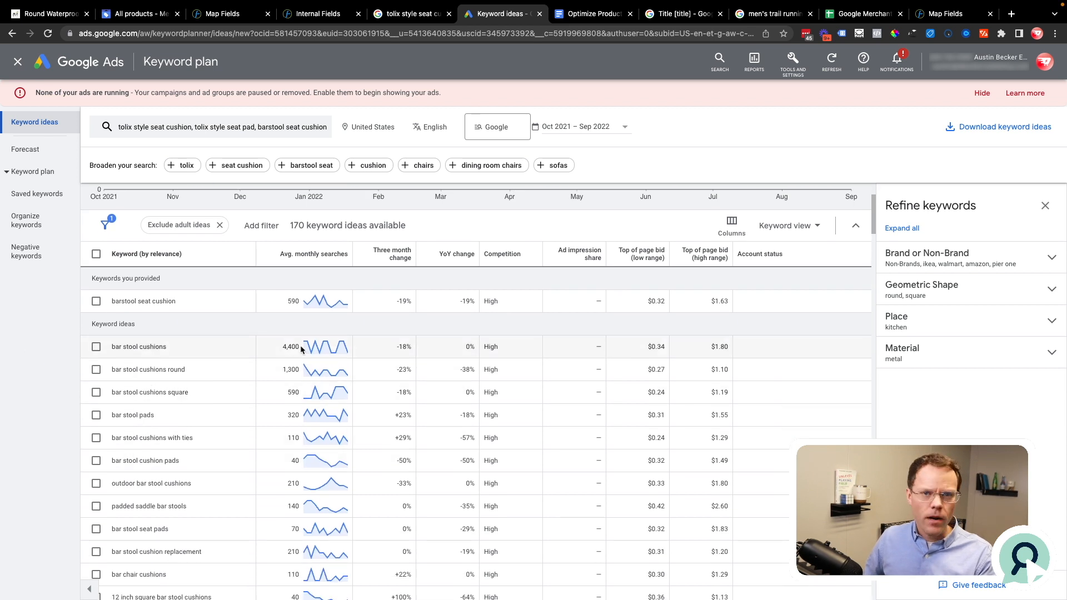
mouse_move(324, 261)
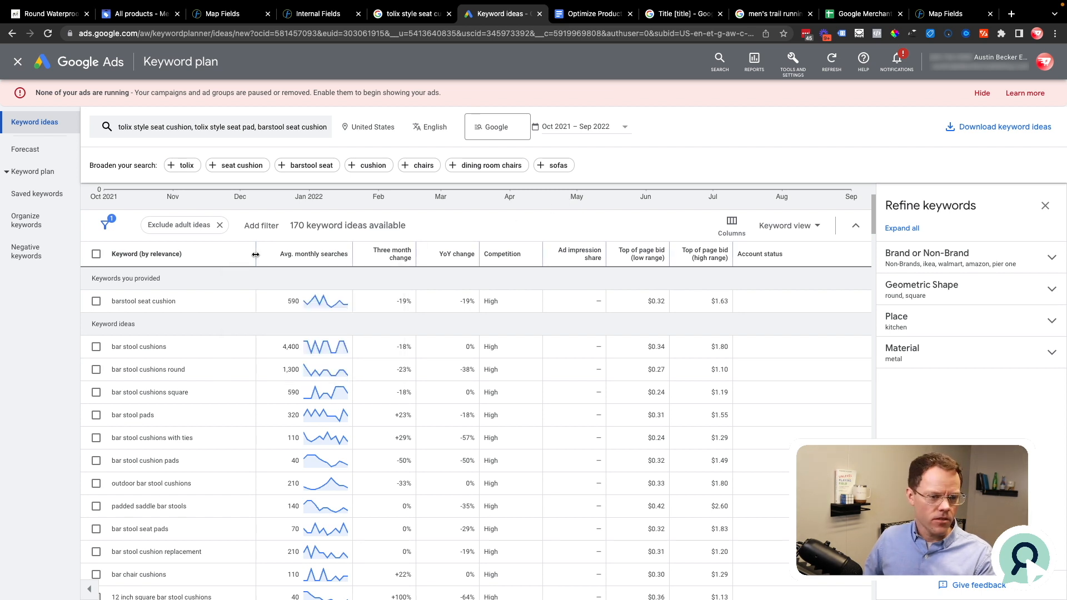
left_click(334, 255)
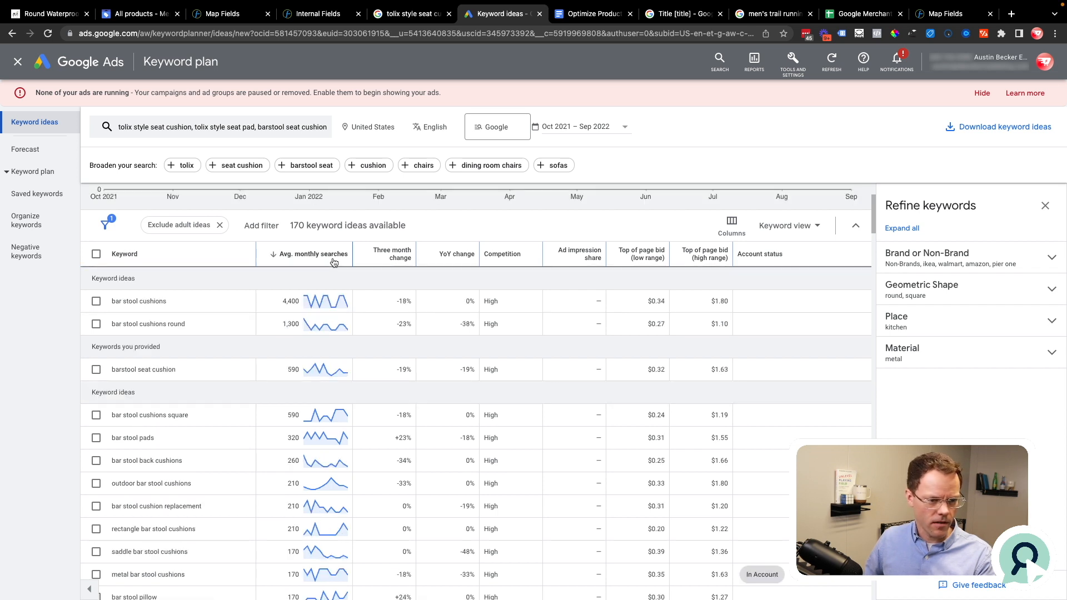
left_click_drag(185, 302, 108, 302)
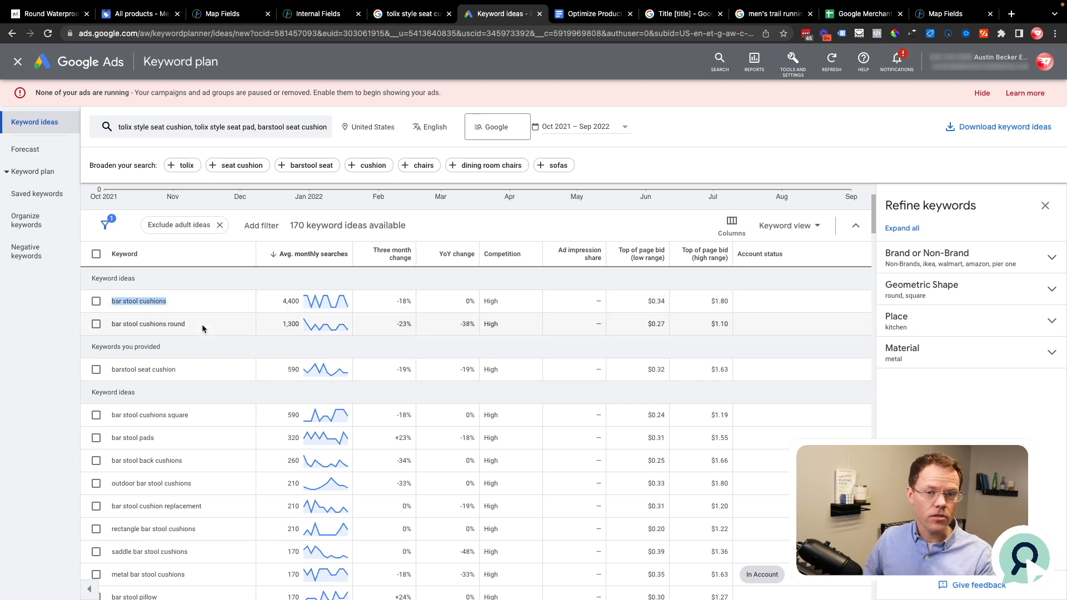
left_click_drag(202, 325, 100, 330)
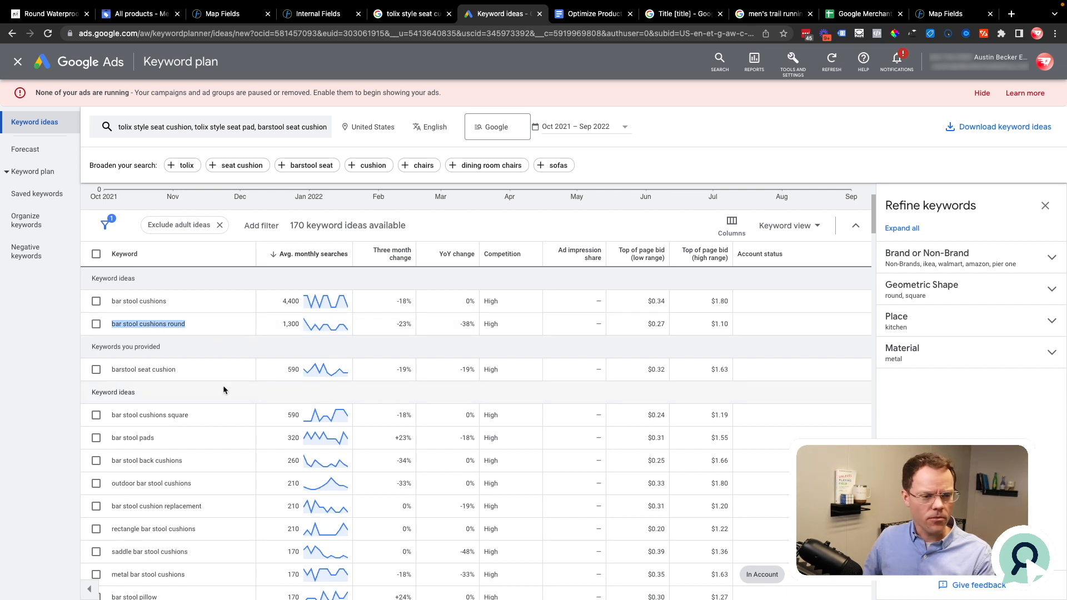
Step: Check the product titles in Google Merchant Center, and highlight the four keywords in the Optimize Product Feed Title Examples document
left_click(135, 16)
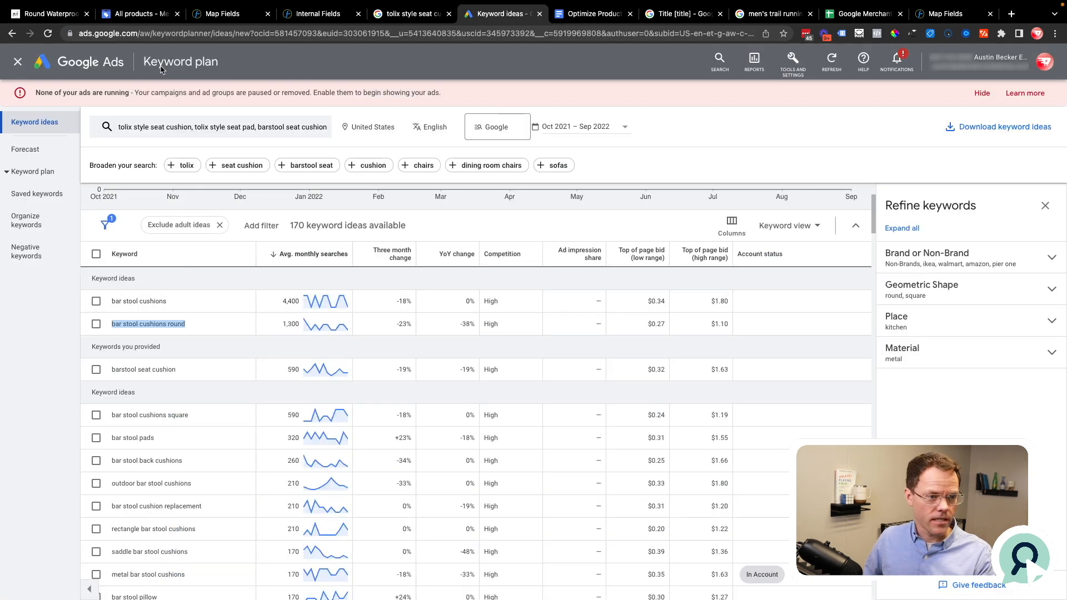
left_click(135, 14)
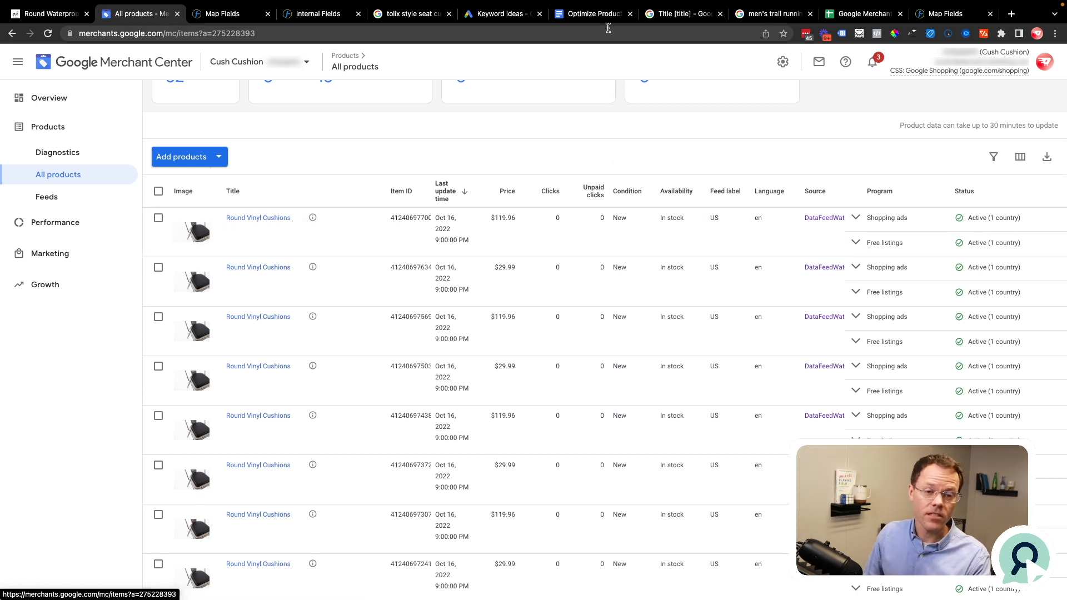
left_click(591, 13)
left_click(496, 271)
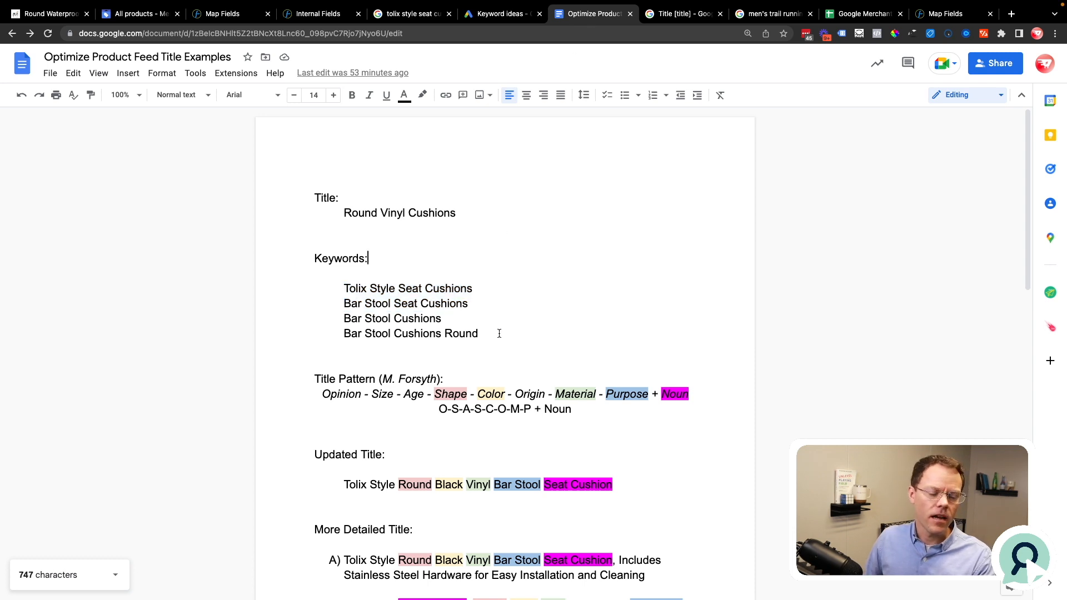
left_click_drag(499, 333, 340, 293)
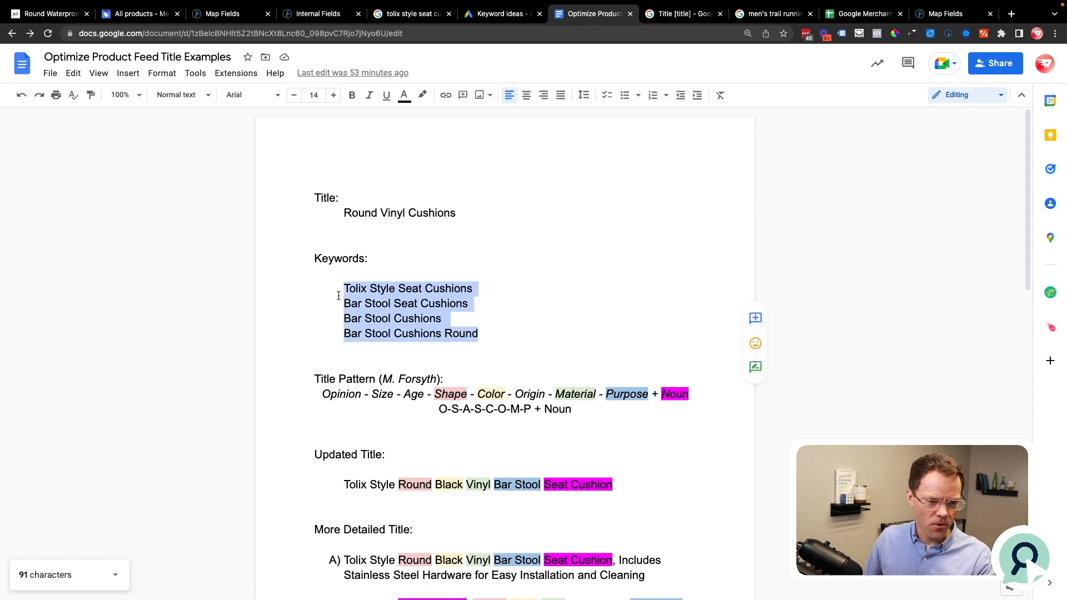
left_click(362, 314)
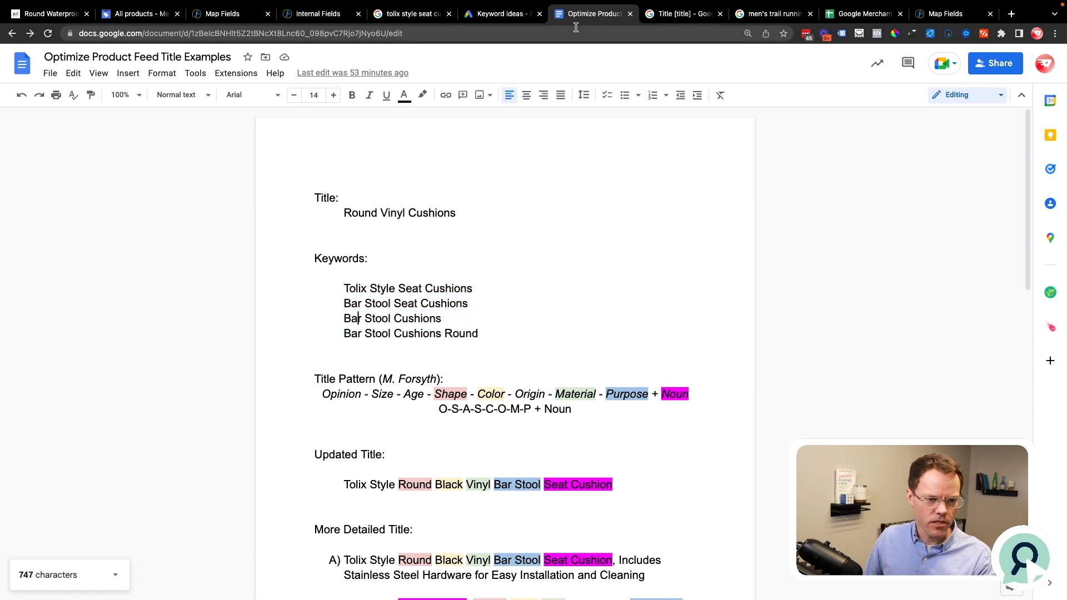
Step: Recheck the keyword ideas in Google Ads, and highlight the document's keyword list from Tolix Style Seat Cushions to Bar Stool Cushions Round
left_click(517, 16)
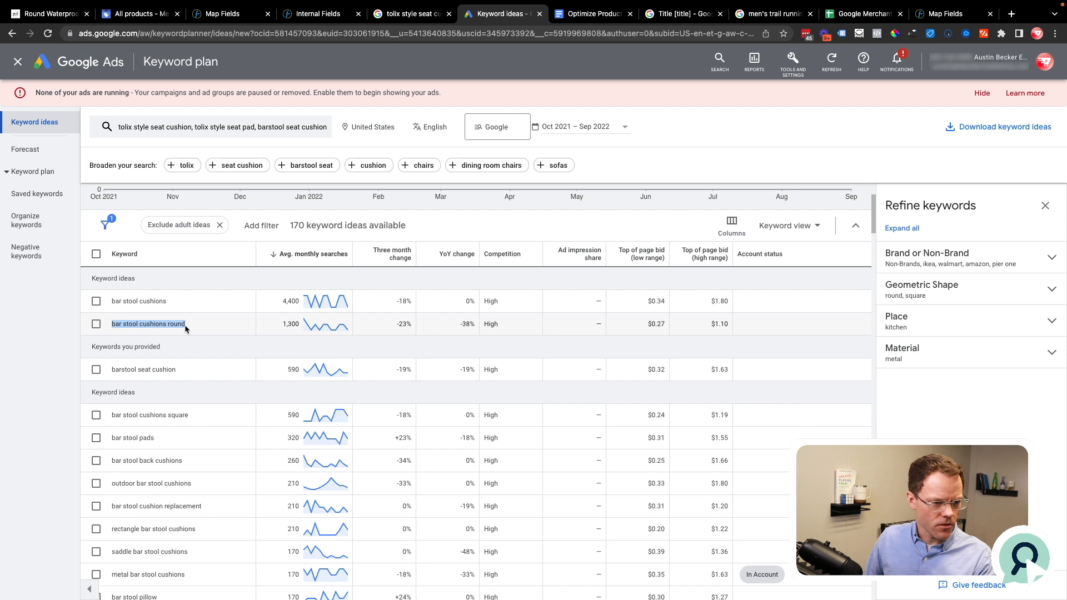
left_click(576, 21)
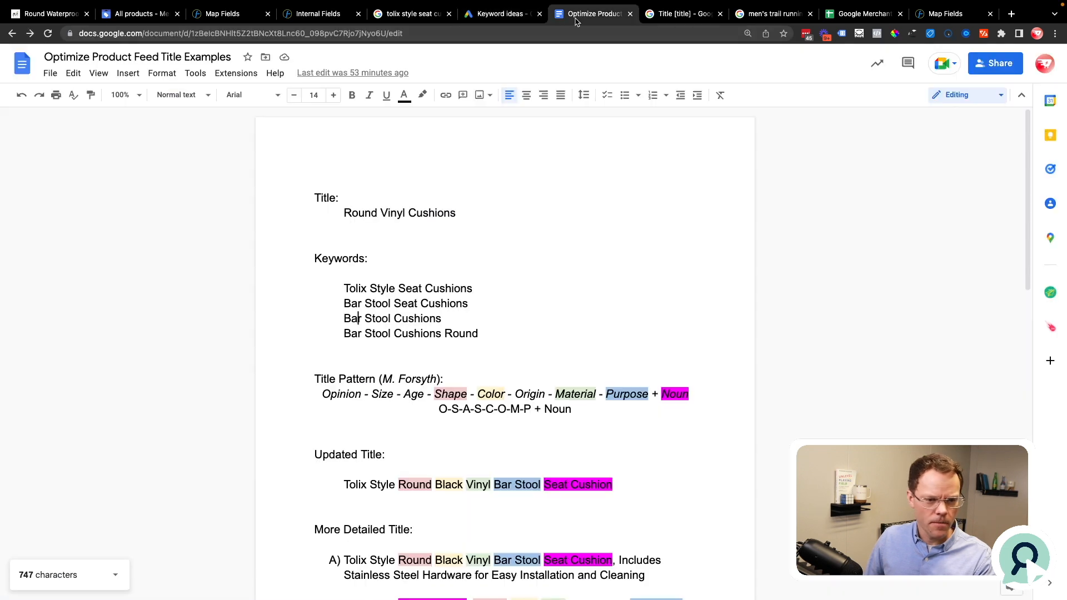
left_click_drag(342, 287, 489, 331)
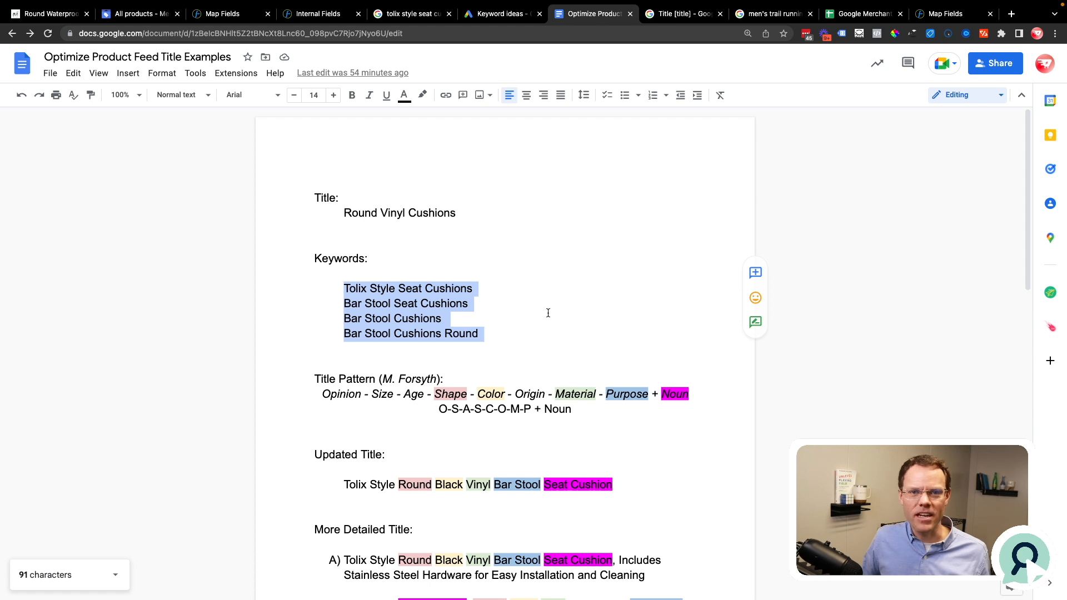
Step: Compare the title pattern with the updated title, highlighting the pattern's start at Opinion and the words "Tolix Style Round Black"
scroll(532, 384, "down", 2)
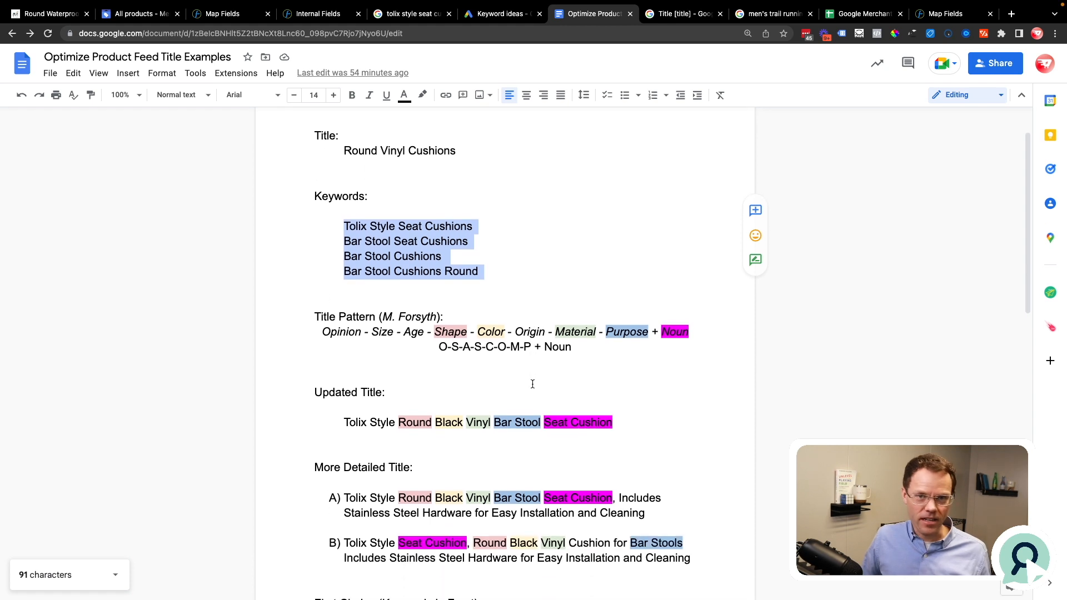
scroll(532, 384, "down", 3)
left_click(321, 245)
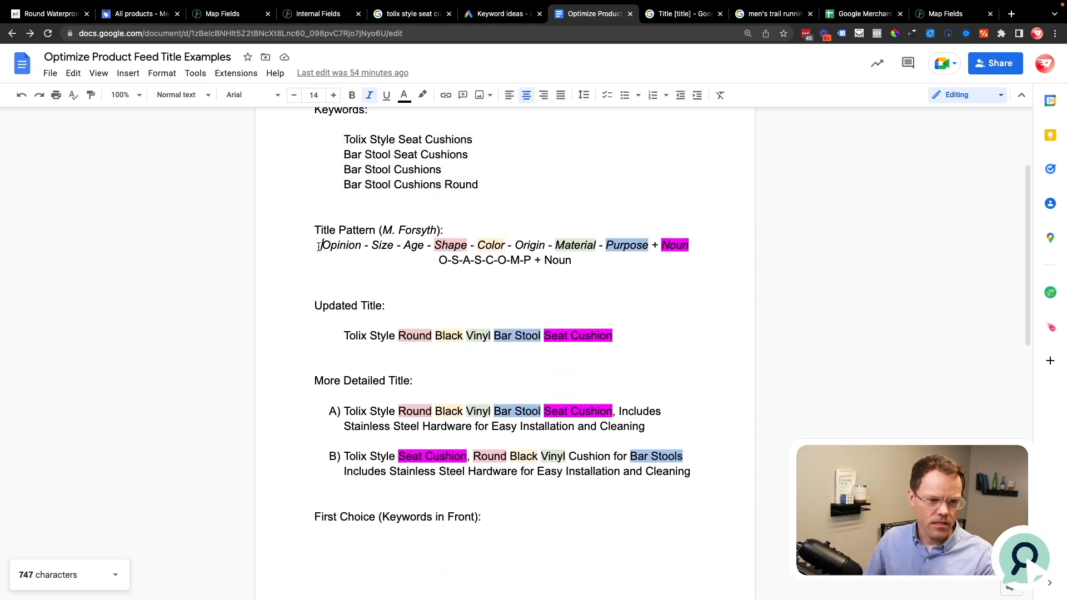
left_click_drag(321, 245, 376, 246)
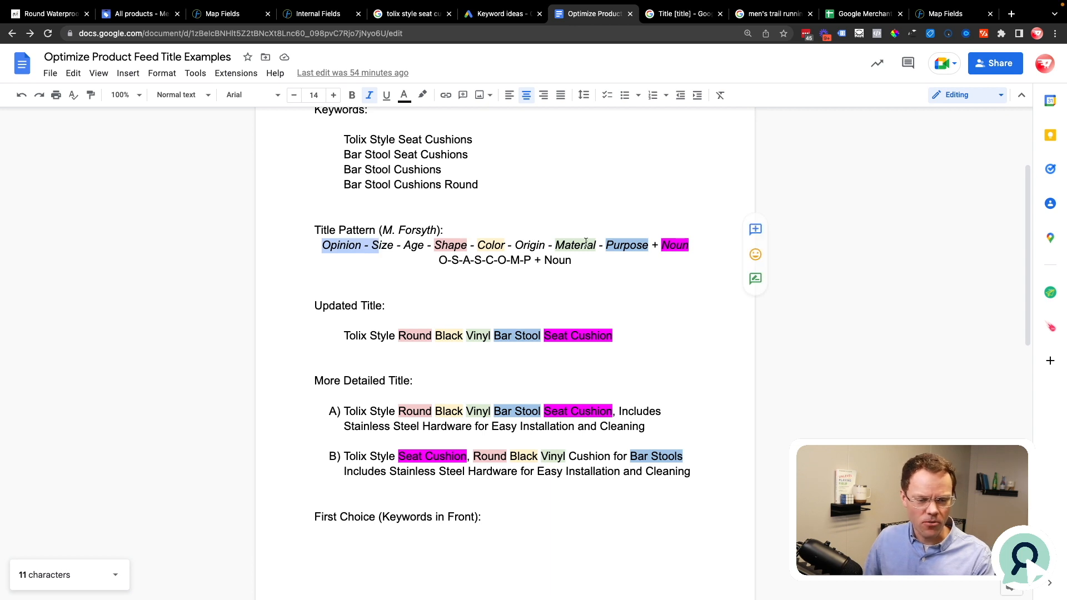
left_click(344, 333)
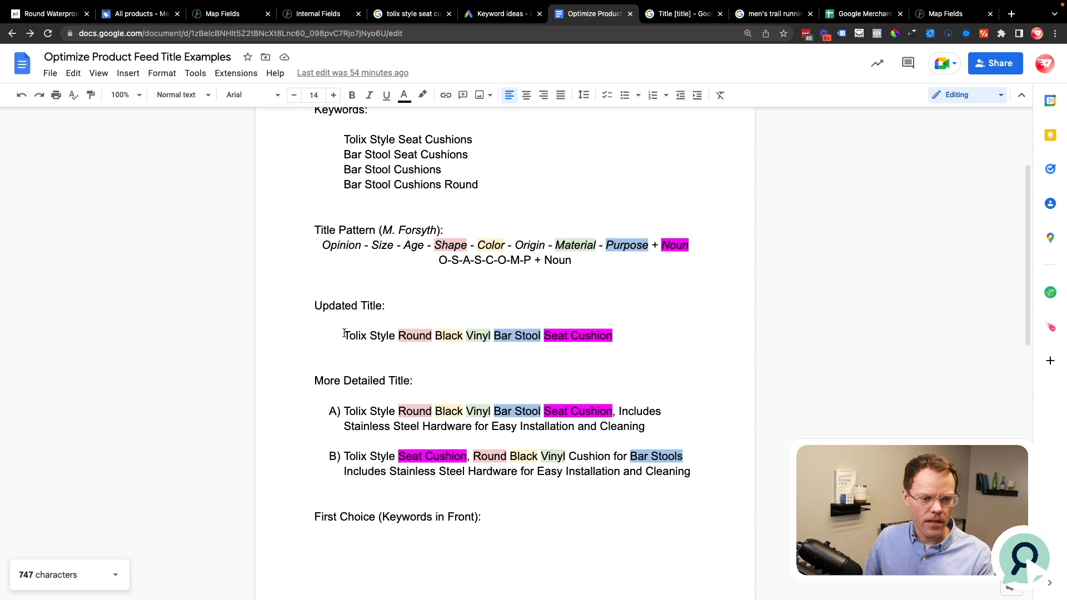
left_click_drag(345, 334, 462, 332)
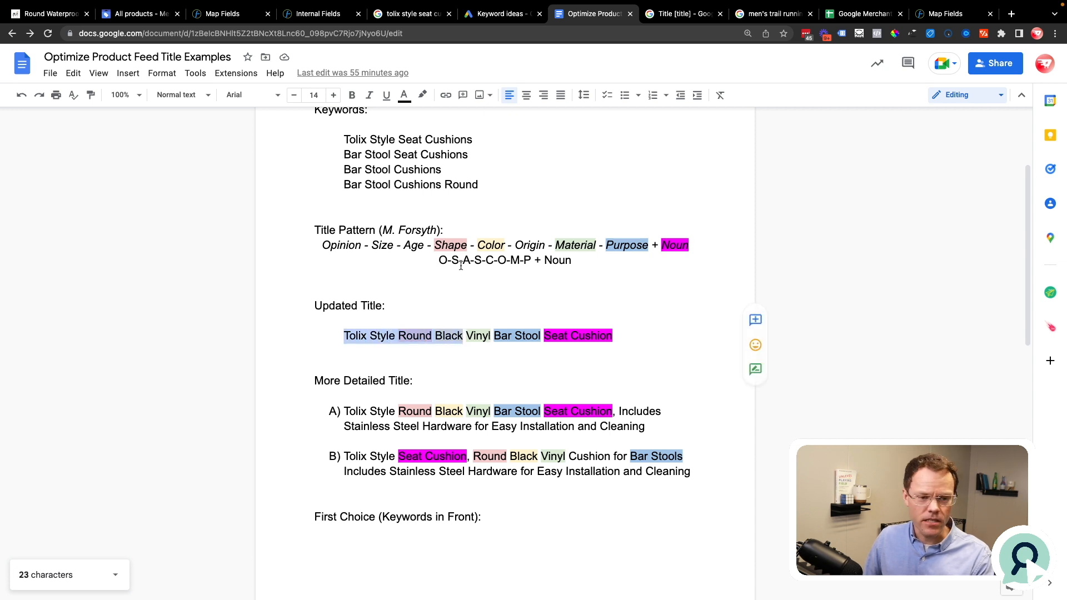
Step: Highlight the title pattern again from Opinion onward and mark the matching area of the updated title
left_click(442, 242)
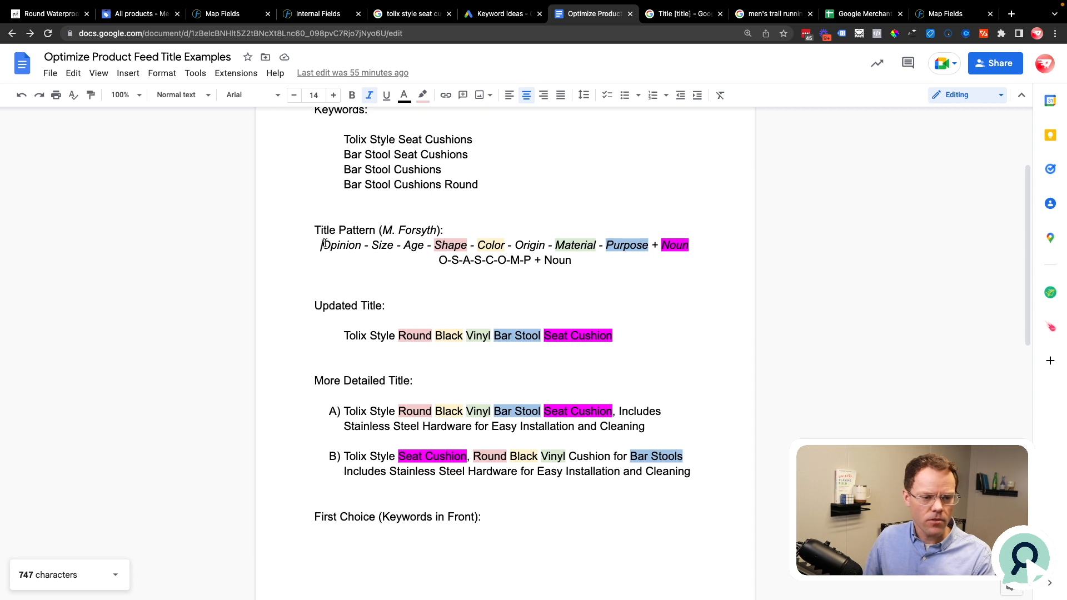
left_click_drag(322, 244, 599, 245)
double_click(418, 326)
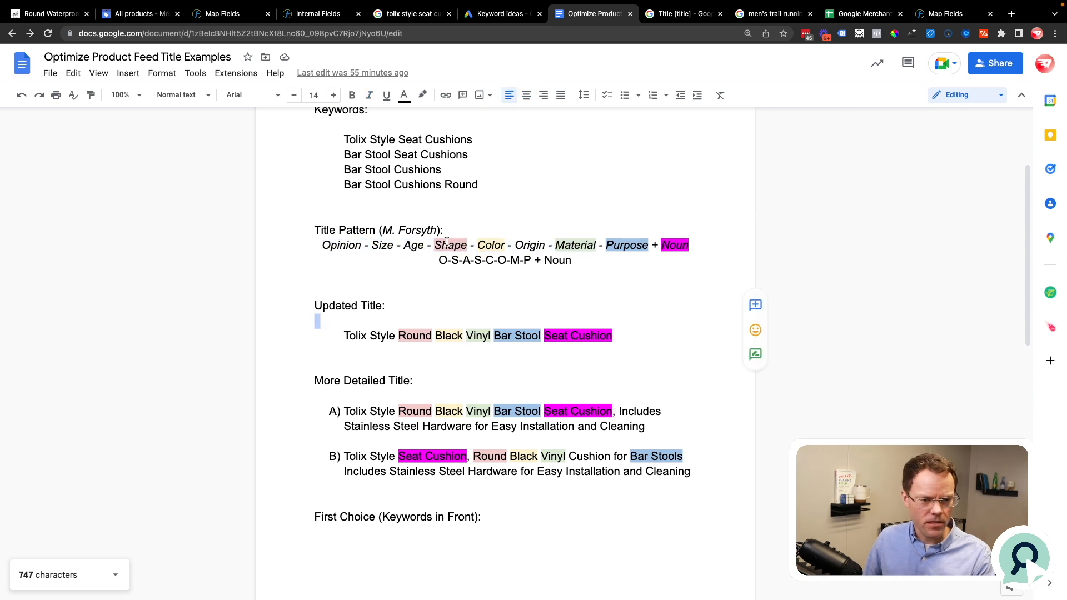
Step: Match Shape and Color in the title pattern with Round and Black in the updated title, and highlight its noun "Seat Cushion"
double_click(447, 242)
double_click(412, 334)
double_click(491, 245)
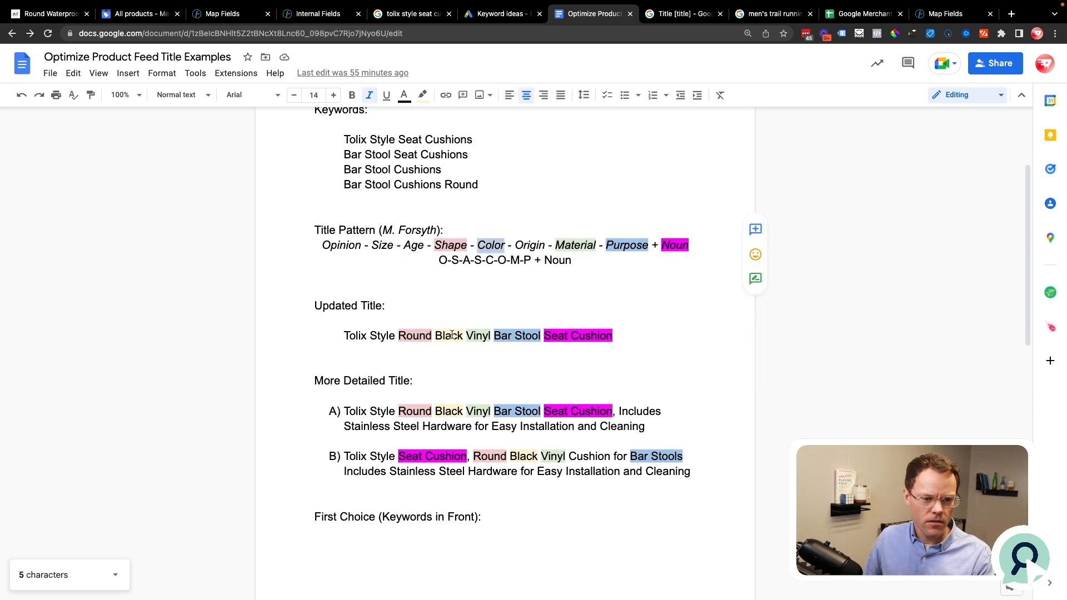
double_click(450, 336)
left_click(511, 312)
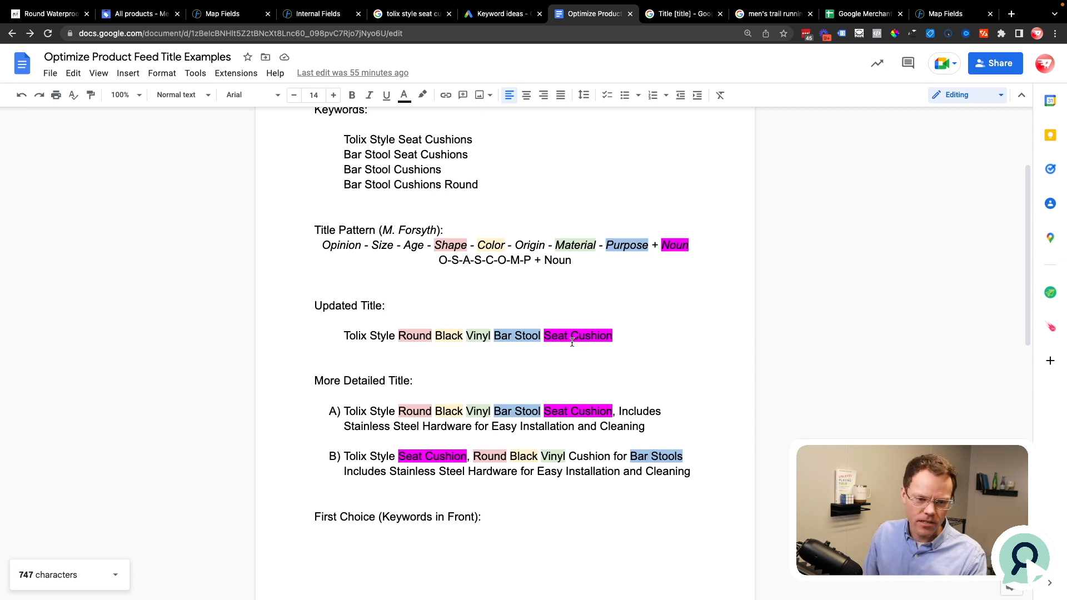
left_click_drag(545, 337, 613, 337)
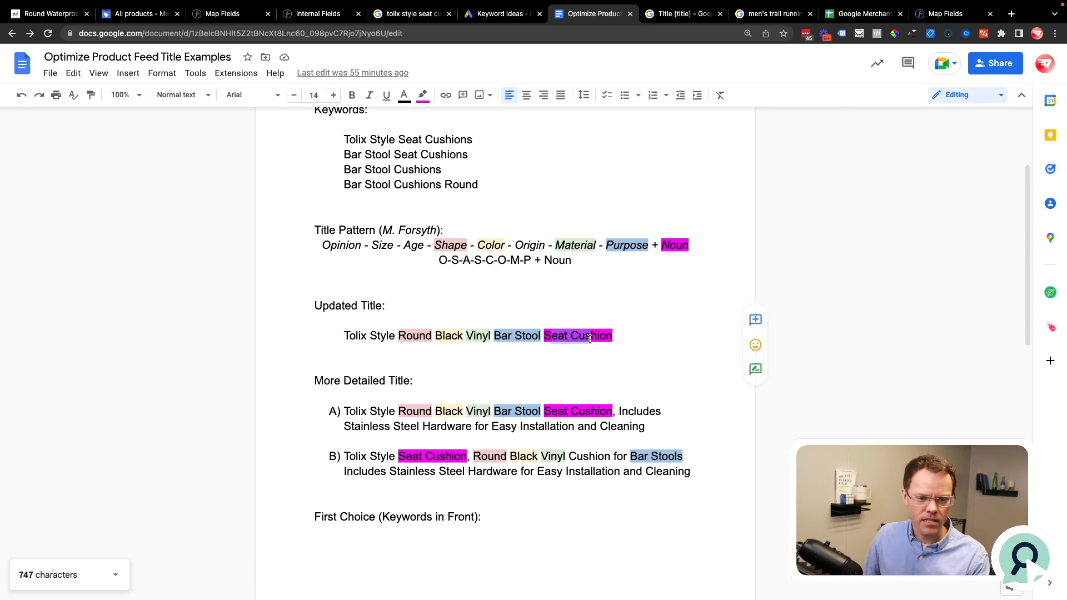
left_click(615, 337)
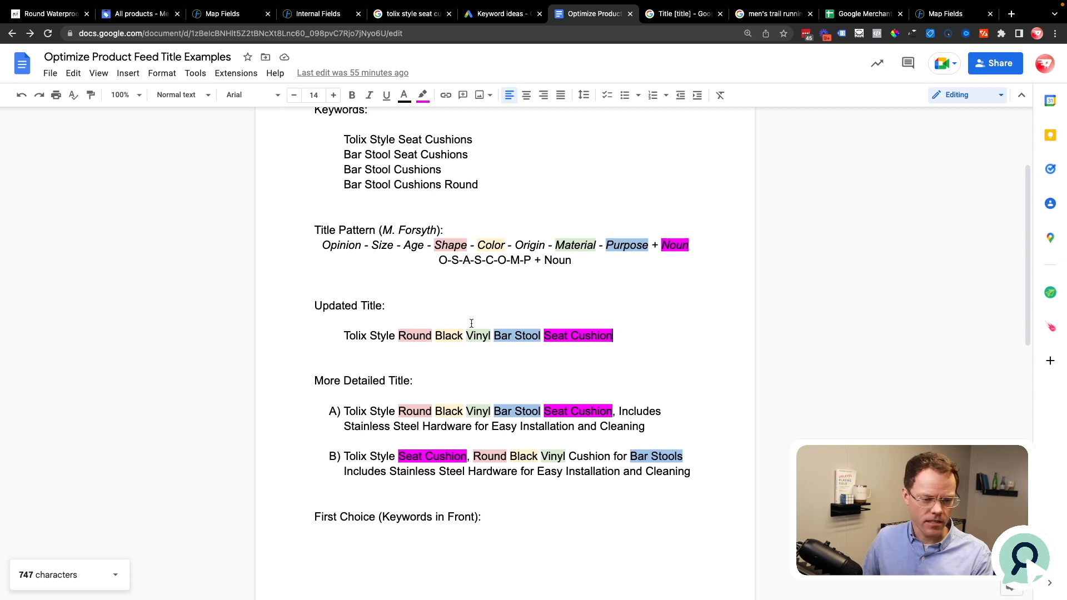
Step: Highlight the full title pattern and the four keywords, and compare them with "Bar Stool Seat Cushion" in the updated title
scroll(502, 373, "down", 1)
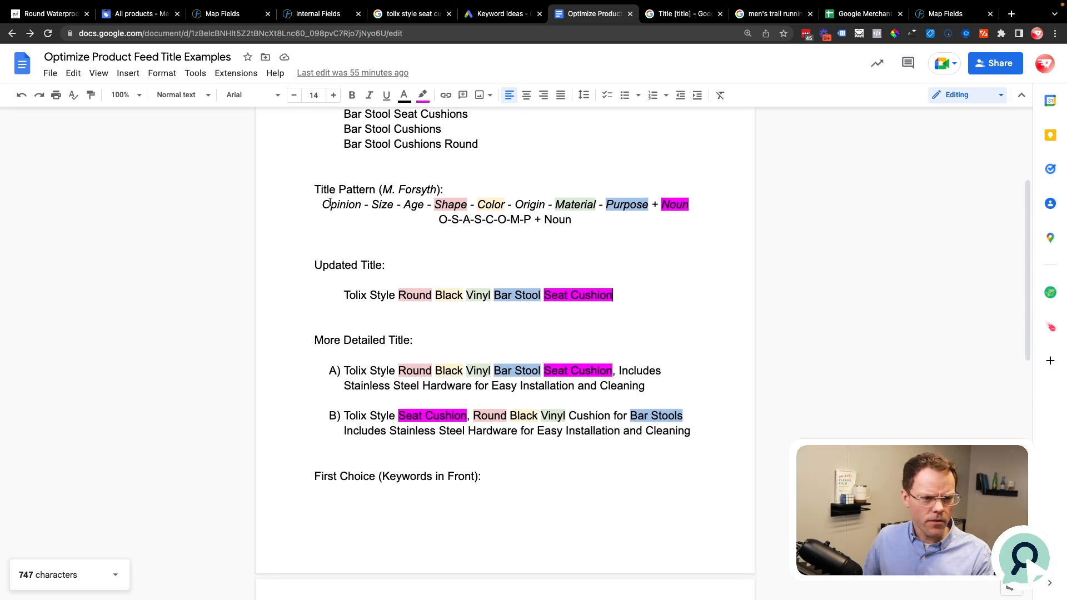
left_click_drag(321, 205, 699, 204)
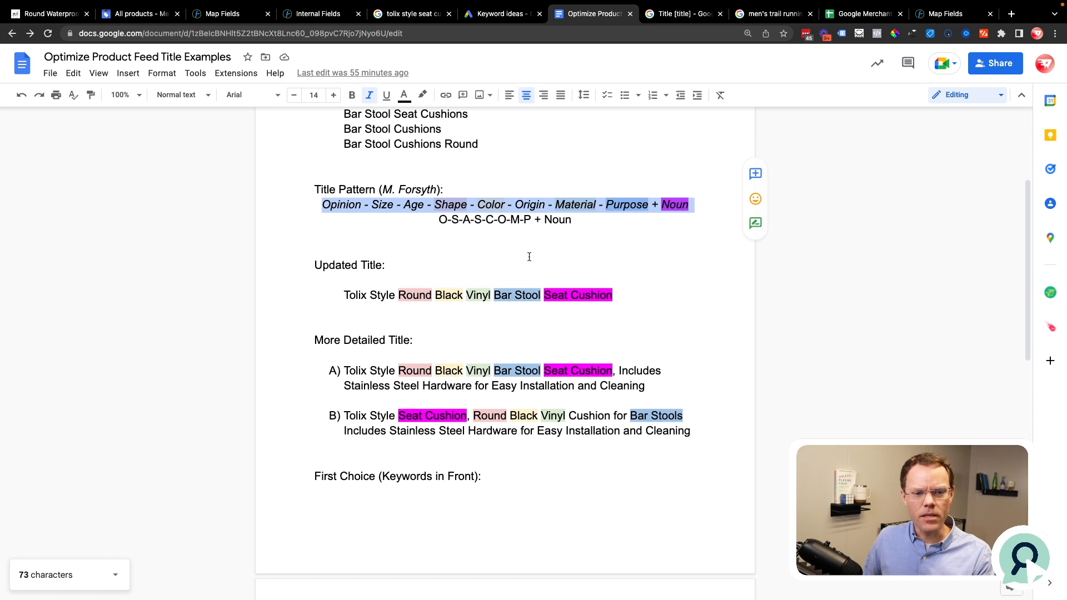
scroll(529, 257, "up", 2)
left_click_drag(341, 203, 482, 246)
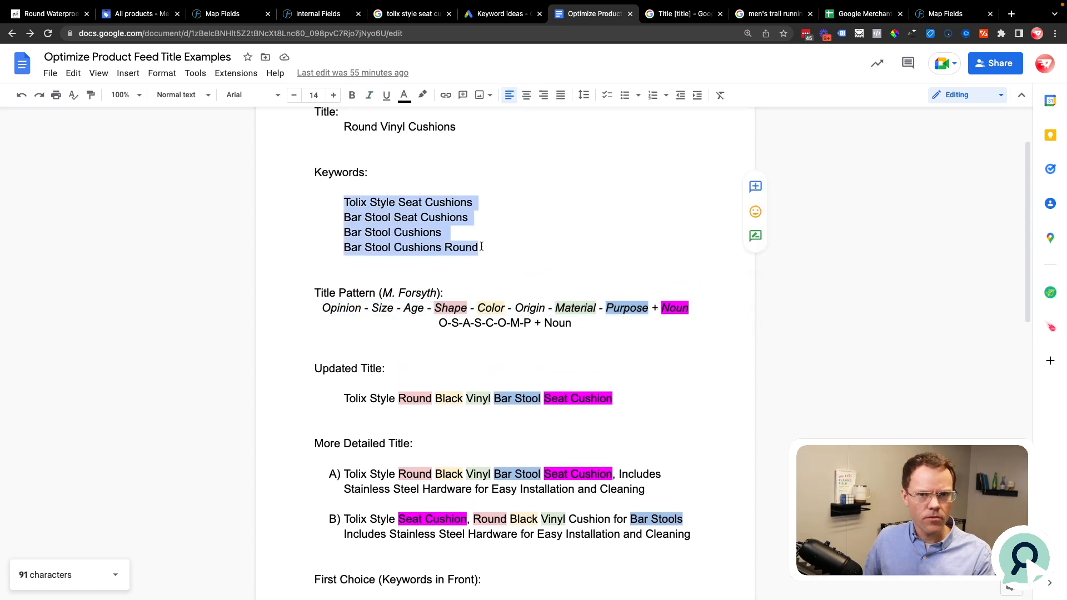
left_click_drag(494, 399, 623, 400)
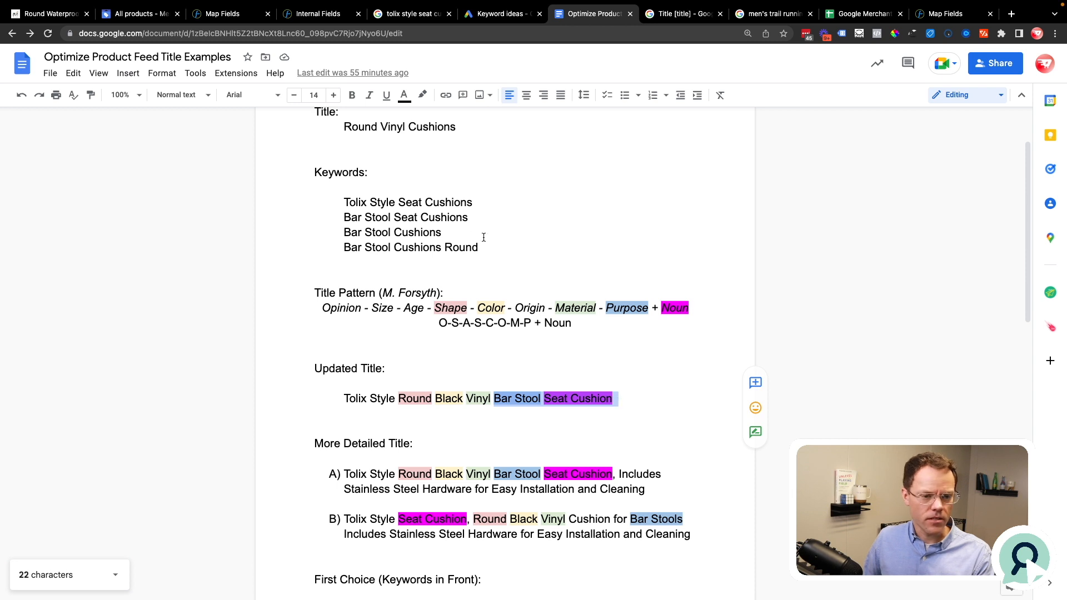
Step: Switch to the Google Ads keyword ideas and highlight "barstool seat cushion" and "bar stool cushions" with its average monthly searches
left_click(501, 13)
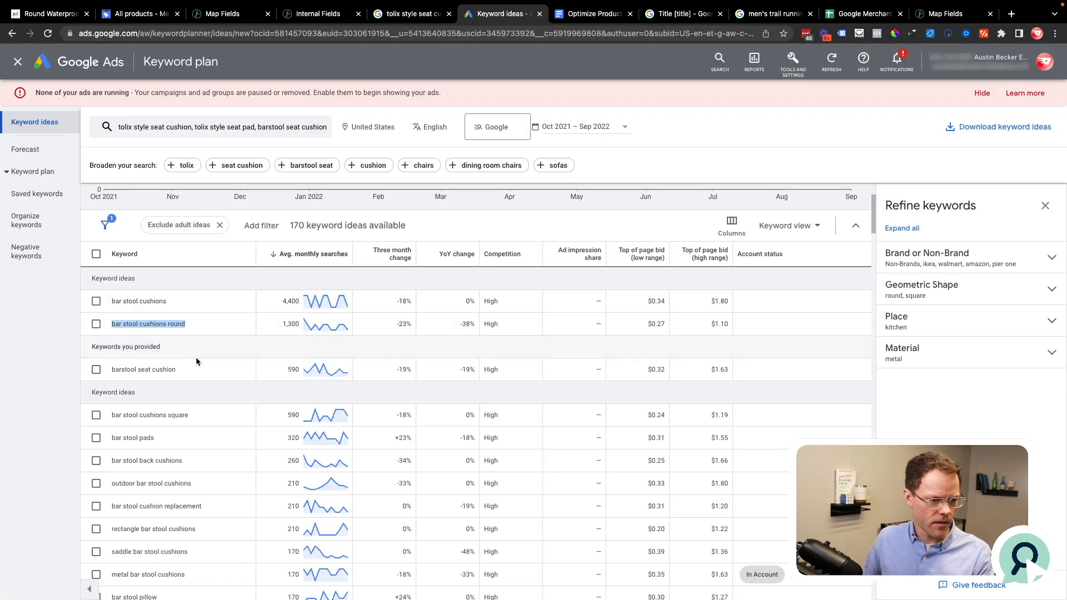
left_click_drag(188, 368, 106, 373)
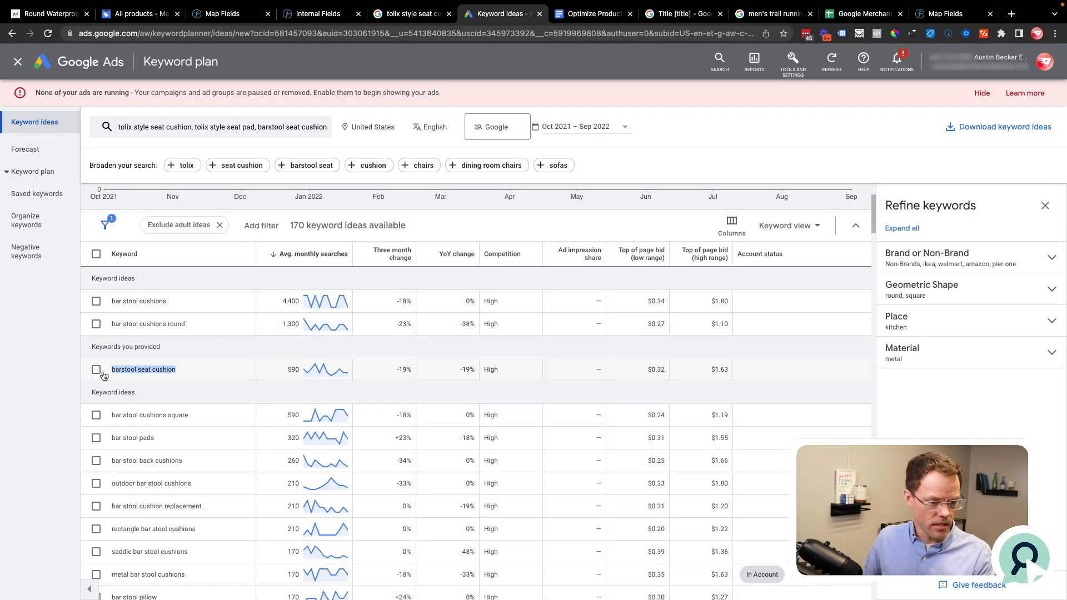
left_click_drag(111, 302, 200, 310)
left_click_drag(281, 307, 308, 297)
Step: Return to the title examples document and match Purpose in the title pattern with "Bar Stool" in the updated title
left_click(594, 13)
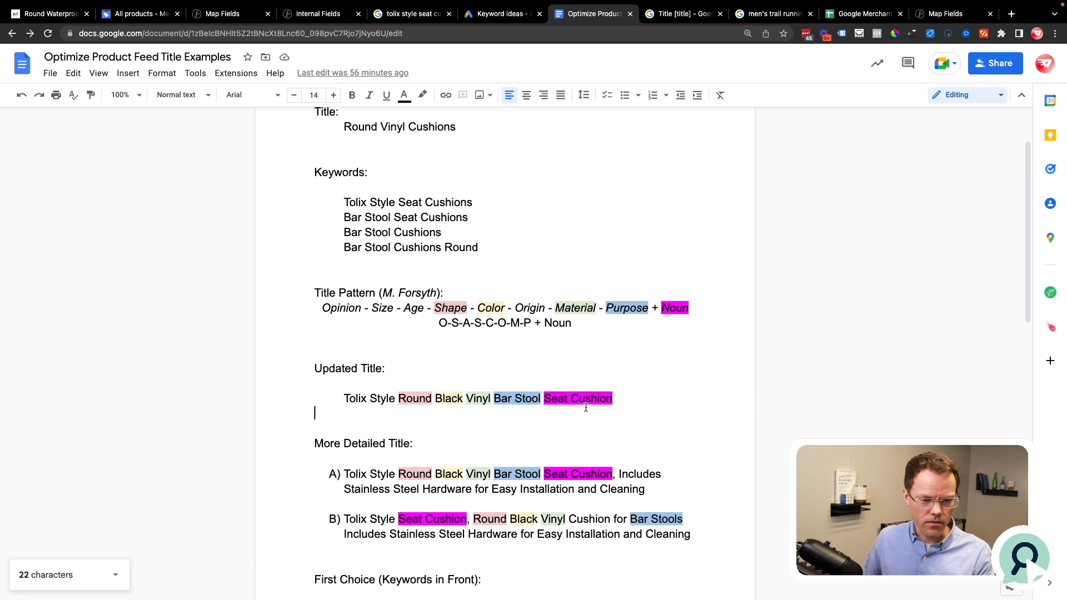
double_click(617, 308)
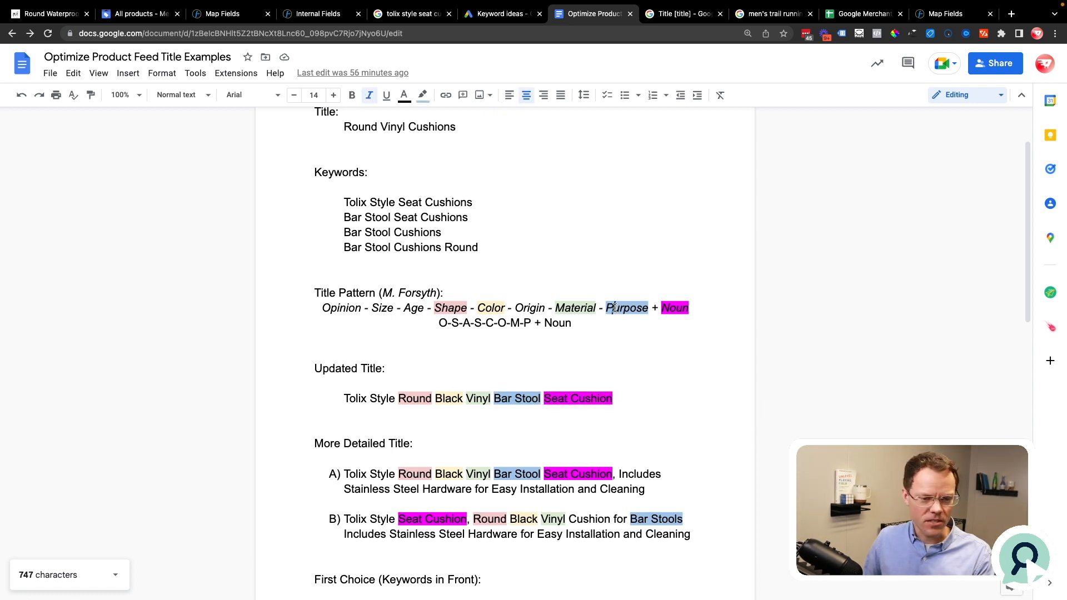
double_click(520, 399)
scroll(506, 399, "down", 2)
scroll(504, 400, "down", 2)
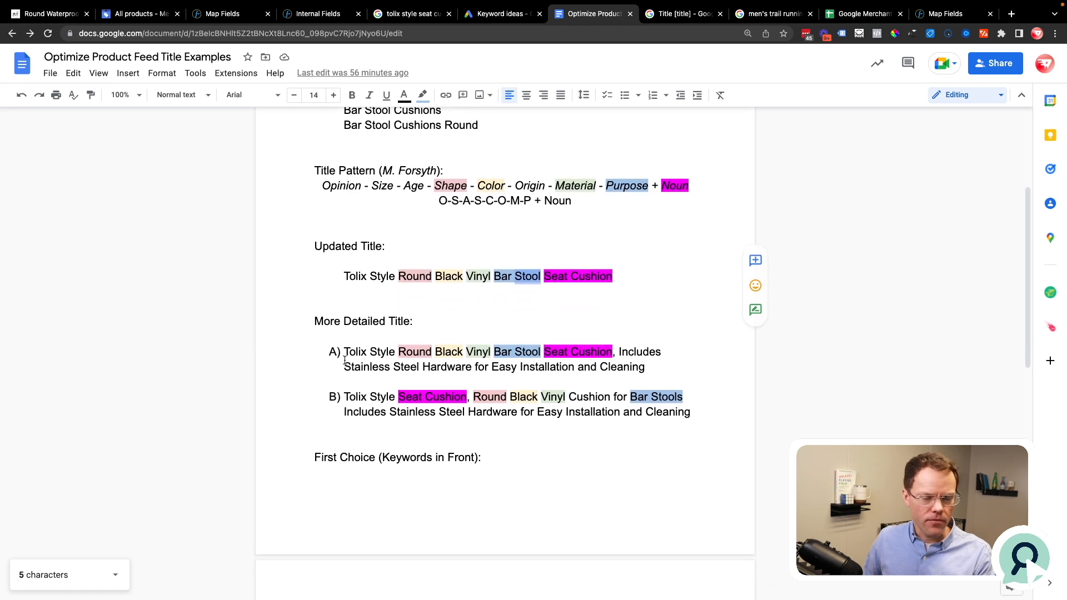
Step: Compare detailed title A with the updated title and the pattern, highlighting "Tolix Style" and "Includes Stainless Steel Hardware for Easy Installation and Cleaning"
left_click_drag(398, 274, 622, 287)
left_click(388, 354)
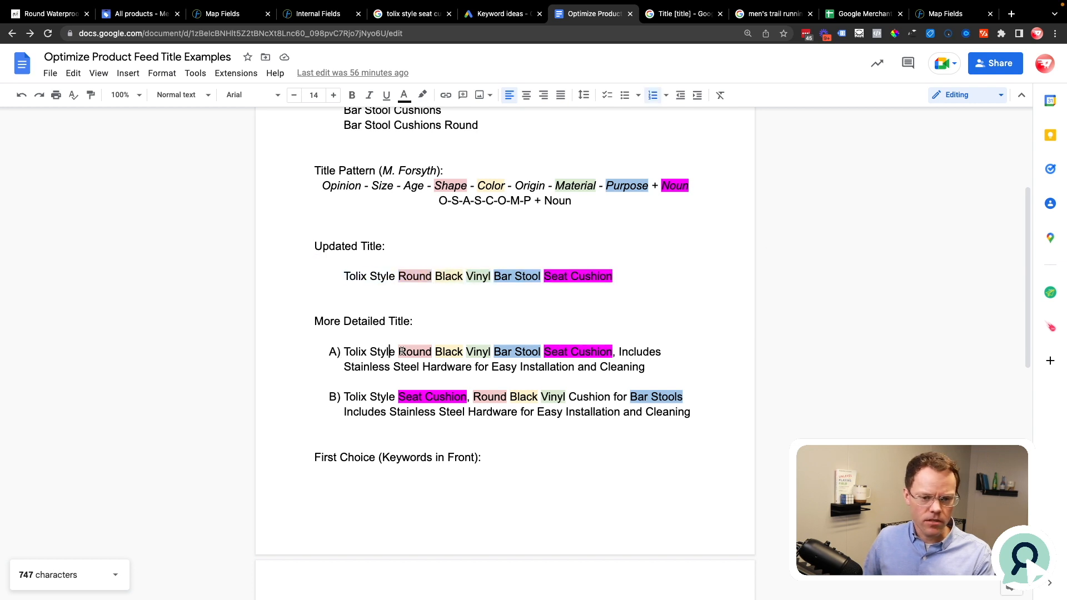
left_click_drag(334, 352, 394, 352)
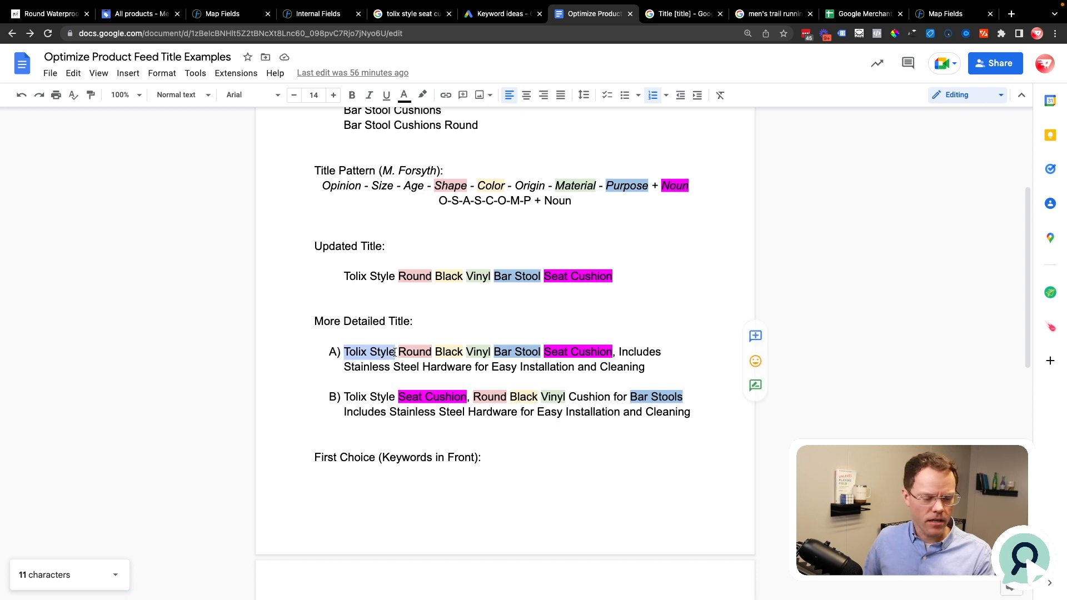
left_click_drag(322, 185, 693, 180)
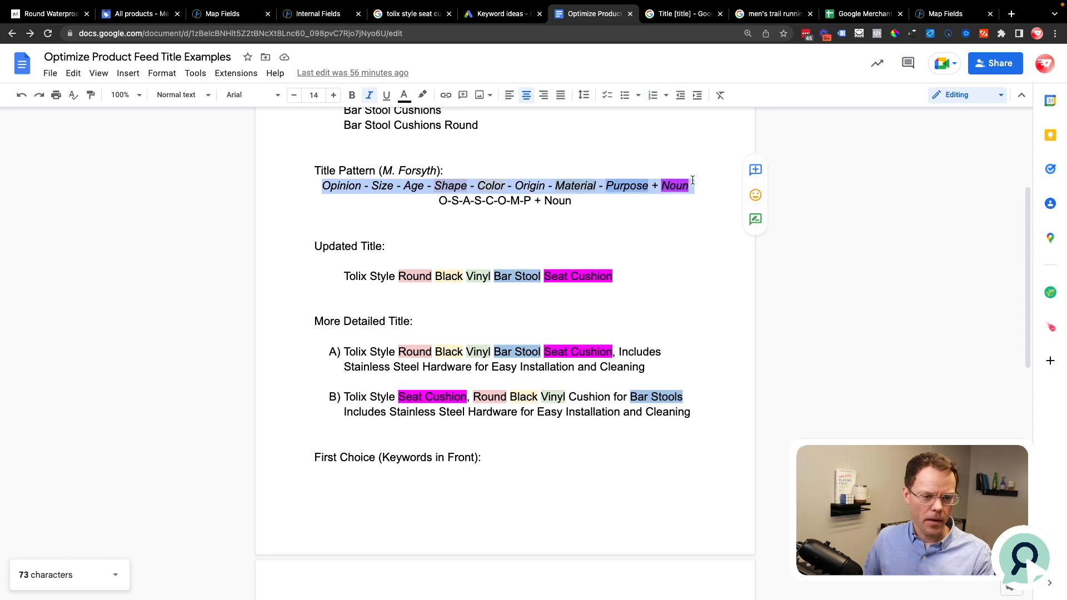
left_click(417, 346)
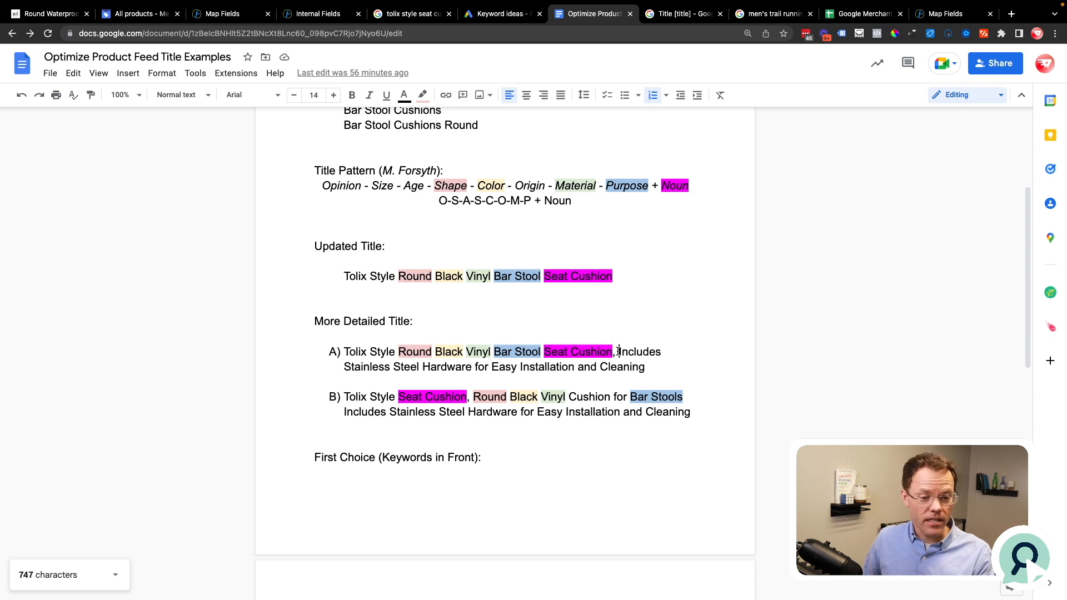
left_click_drag(618, 352, 647, 368)
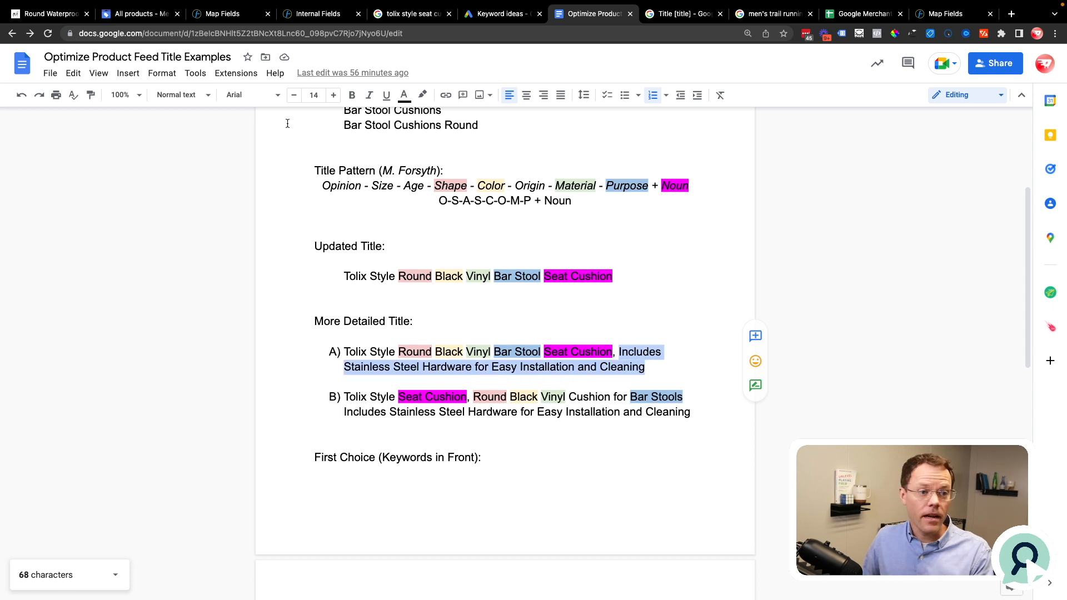
Step: Check the product features on the cushion's store page, closing the page search for tolix, and return to the title examples document
left_click(40, 15)
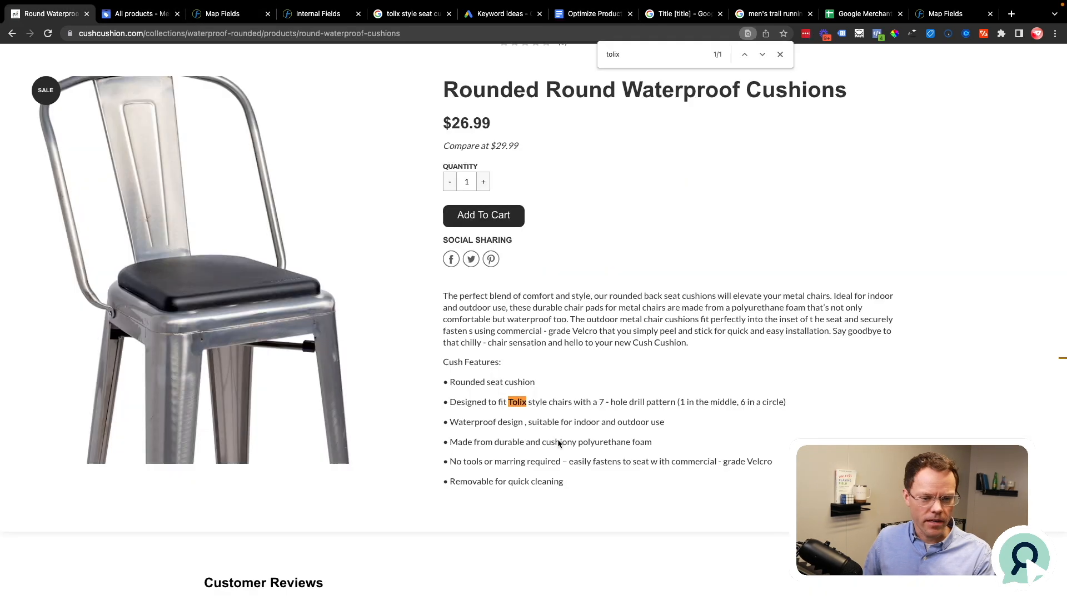
left_click(779, 54)
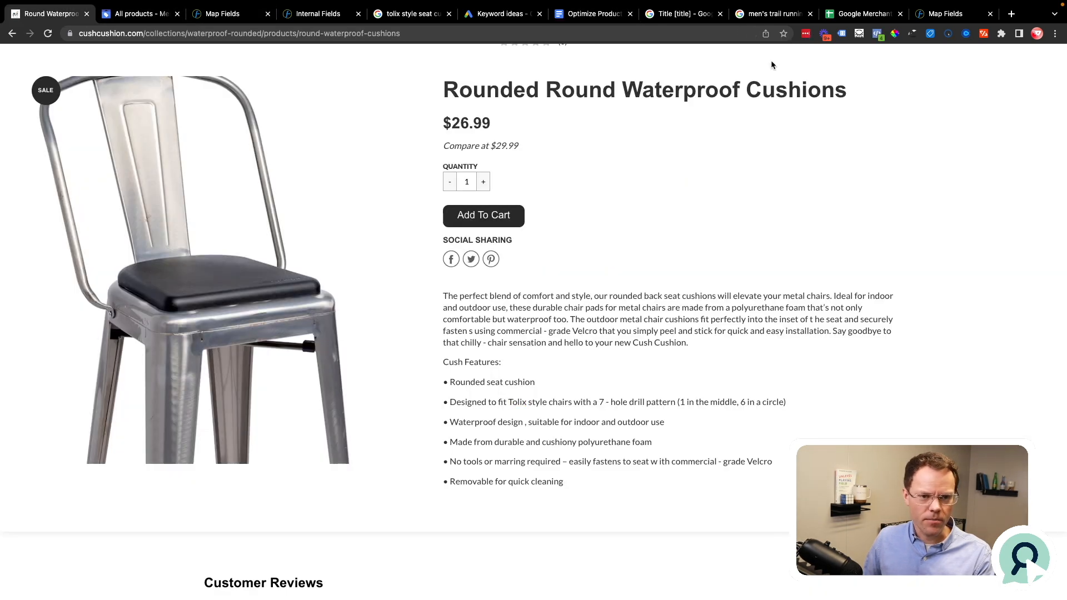
key("super+7")
Step: Compare detailed titles A and B, highlighting "Tolix Style" and "Seat Cushion" in B and "Bar Stool" in A
left_click(386, 412)
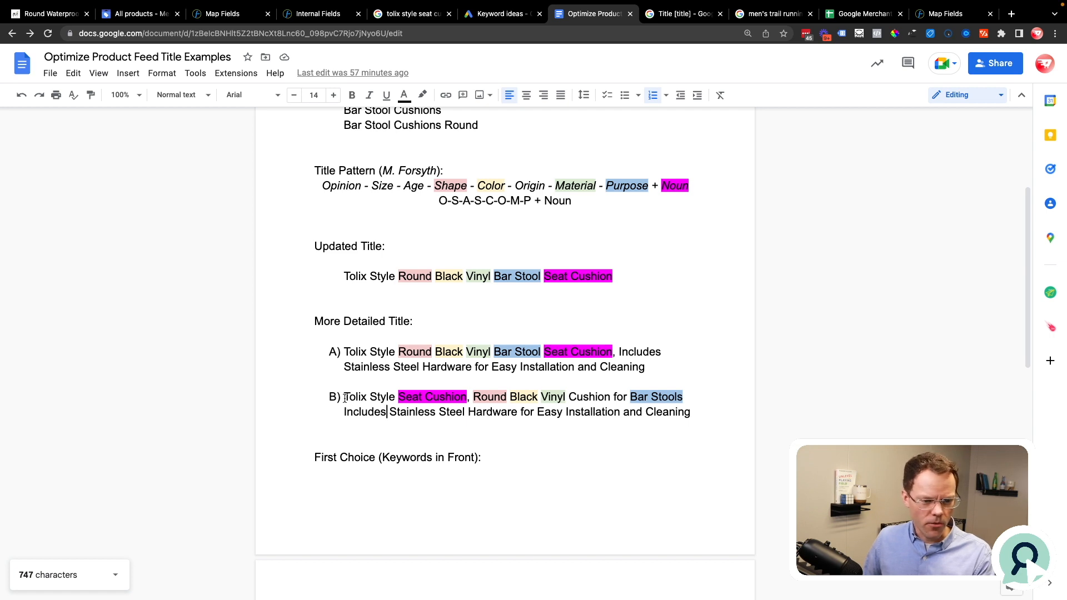
left_click_drag(342, 397, 395, 397)
left_click(631, 396)
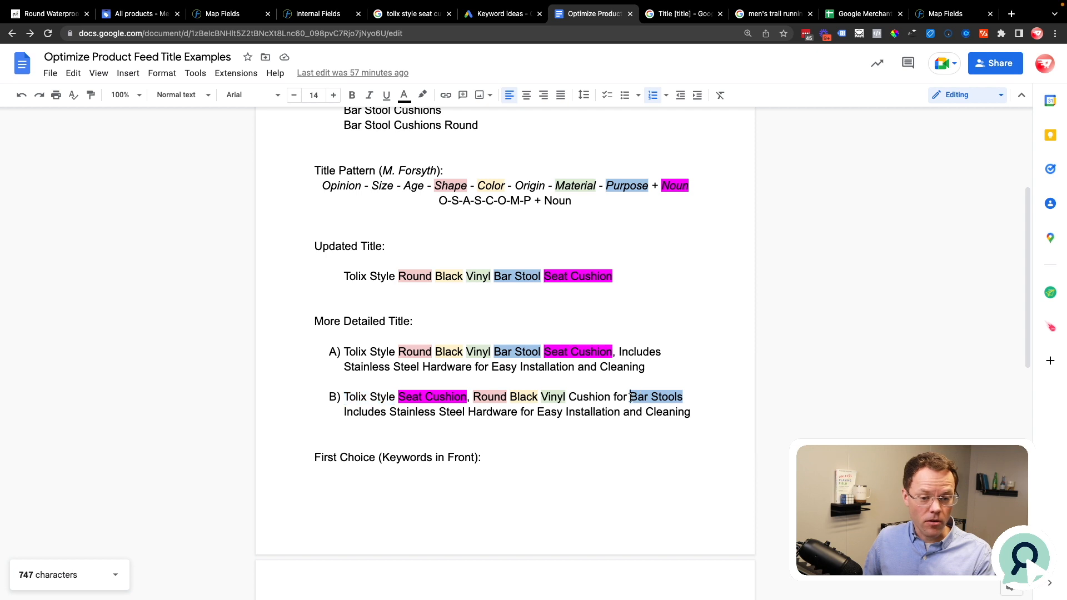
left_click_drag(492, 352, 535, 352)
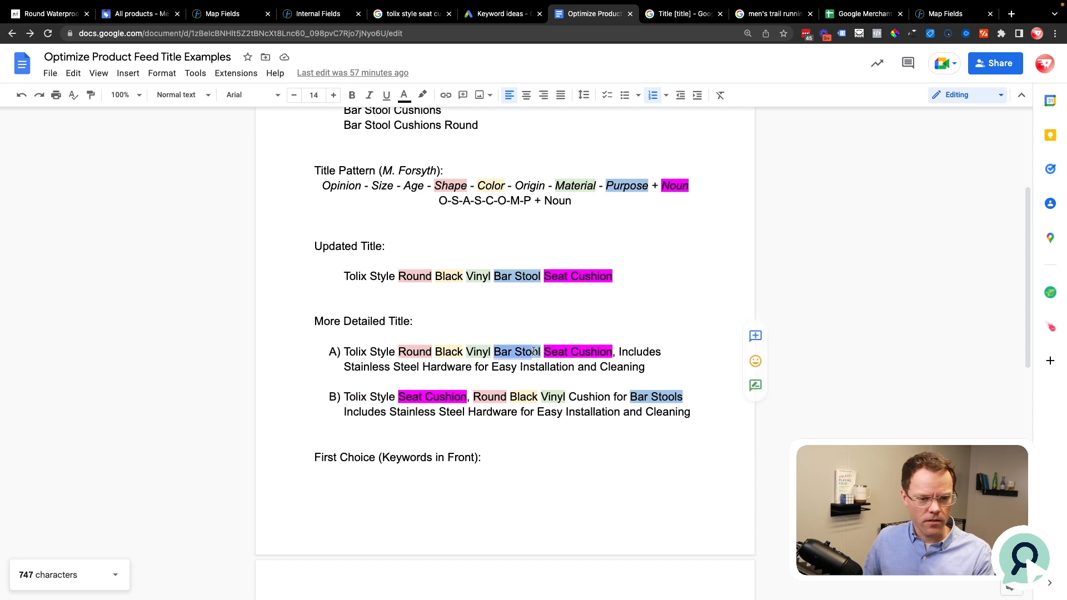
left_click_drag(398, 397, 465, 398)
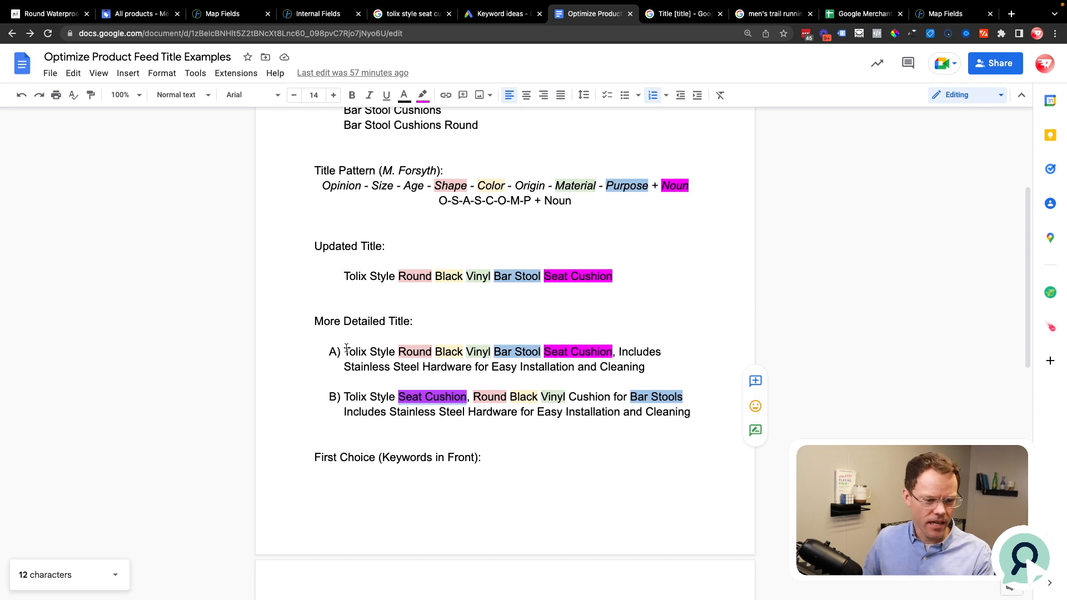
Step: Review the first-choice title with keywords in front, highlighting "Tolix Style" and "Bar Stool Seat Cushion"
scroll(347, 349, "down", 3)
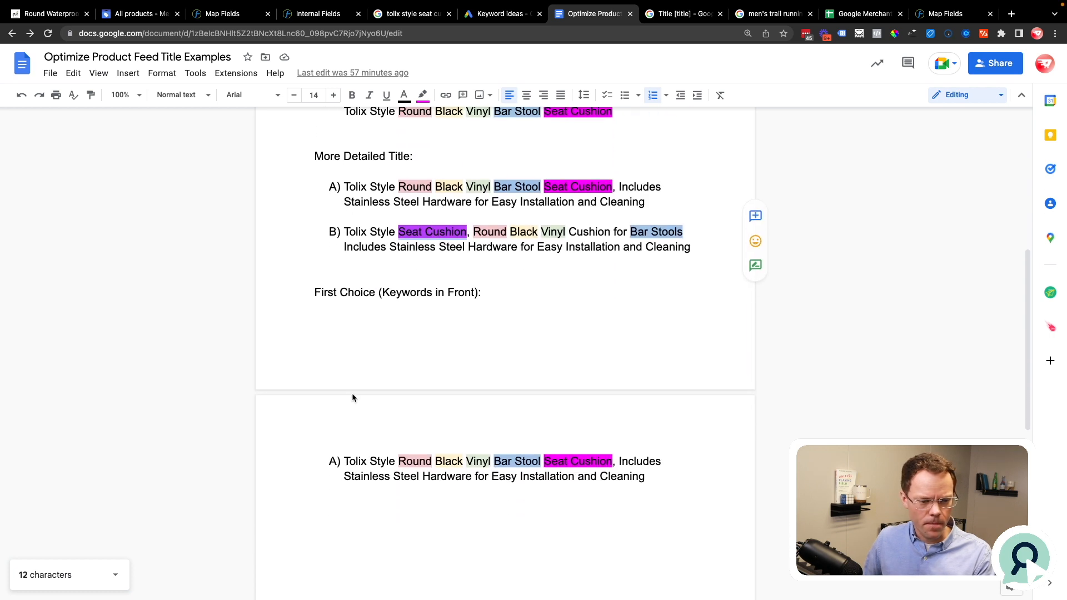
left_click_drag(344, 461, 395, 461)
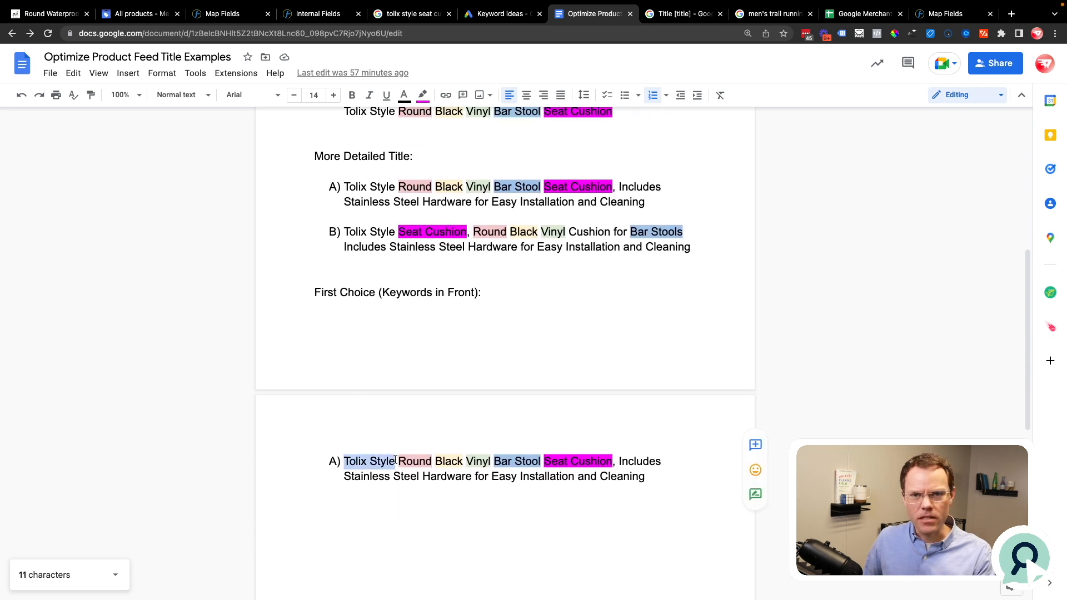
left_click(401, 461)
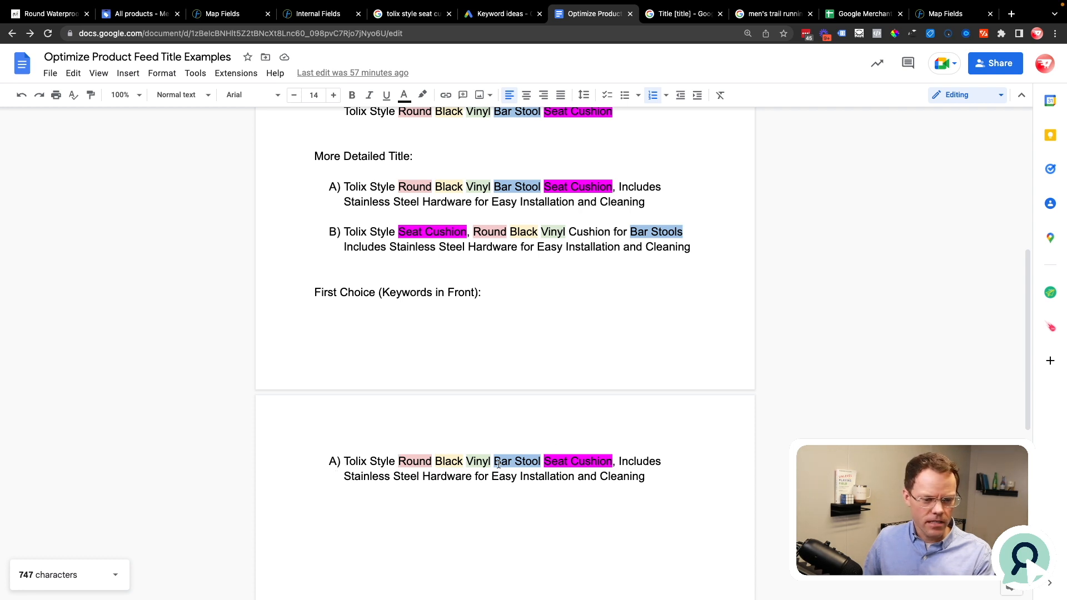
left_click_drag(493, 460, 612, 463)
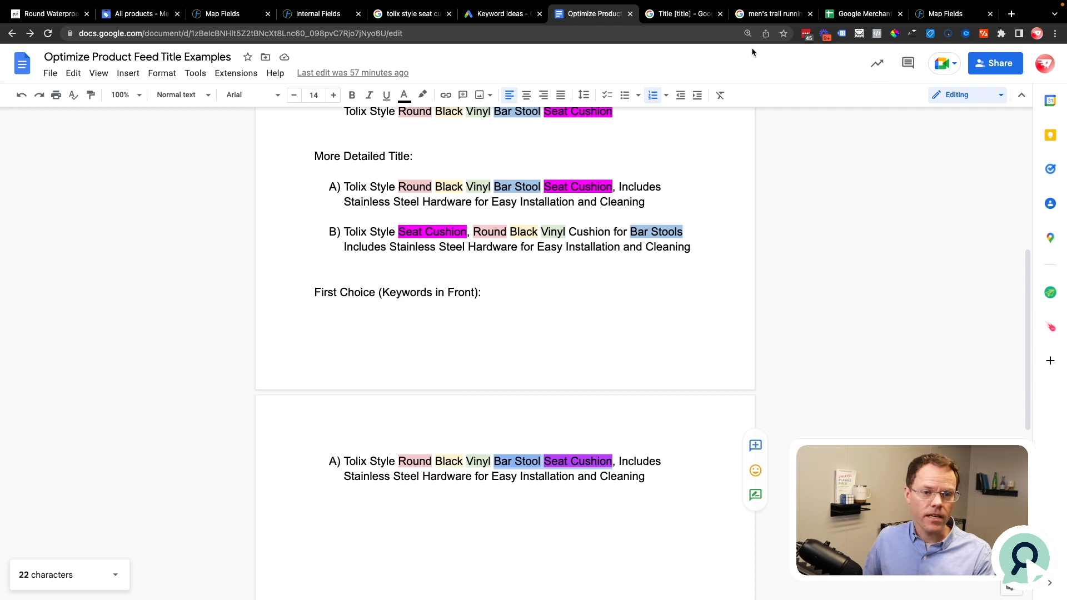
Step: Open the Google Merchant Center Help article on the title attribute and highlight the character limit in its Format section
left_click(681, 14)
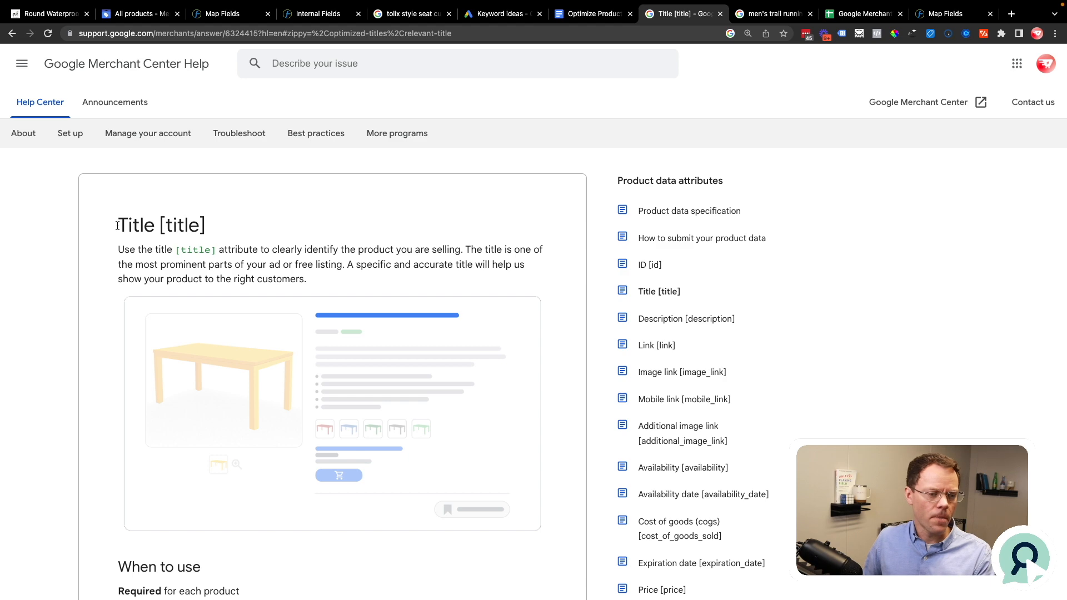
scroll(120, 225, "down", 7)
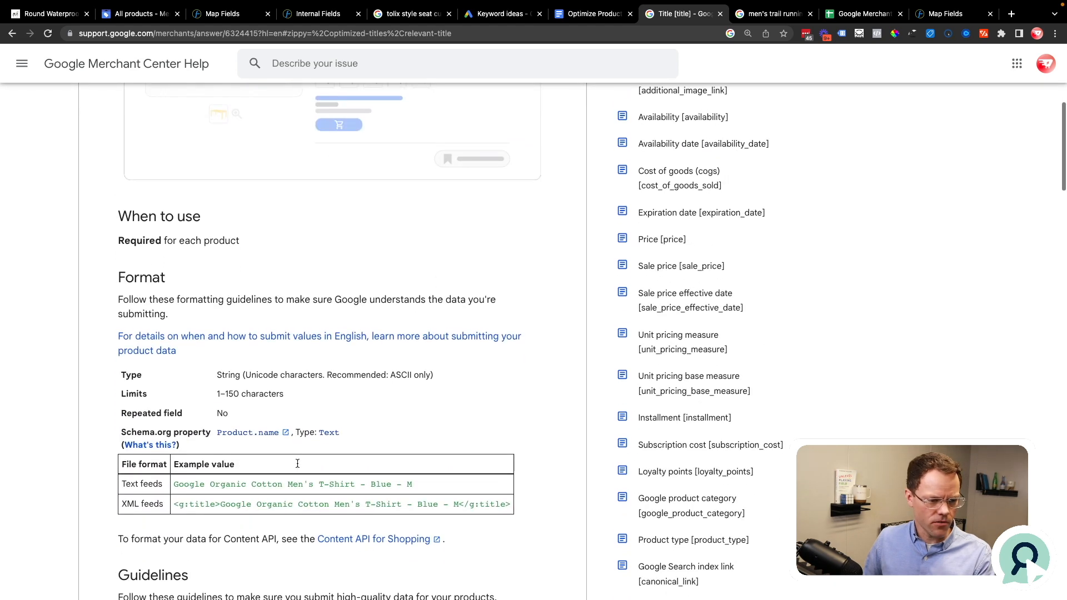
left_click_drag(293, 390, 214, 390)
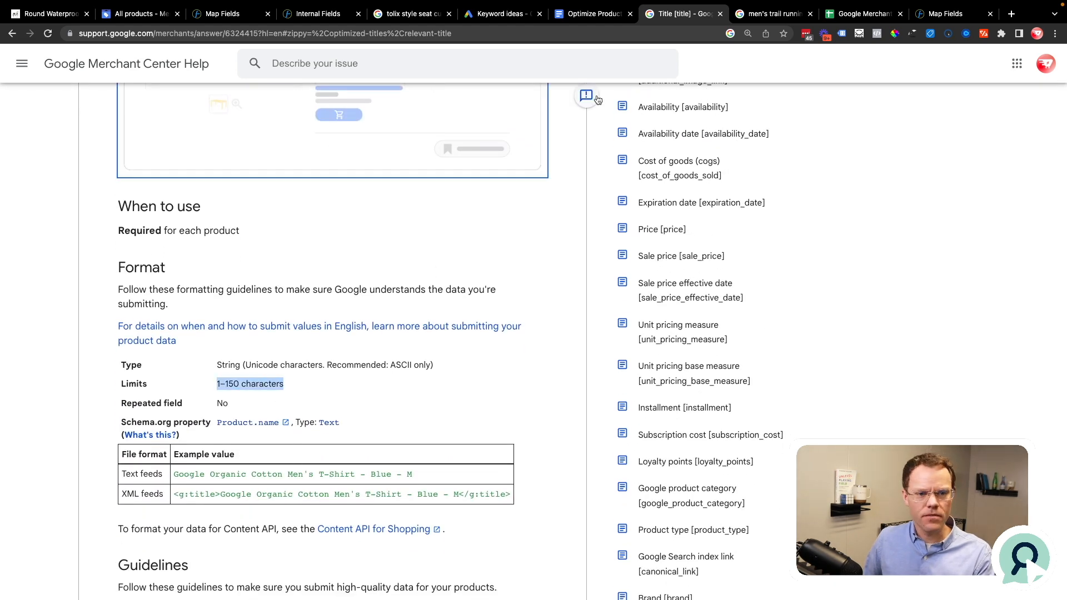
Step: Return to the document and highlight the entire first-choice title to check its character count, and mark the word "Black"
left_click(594, 13)
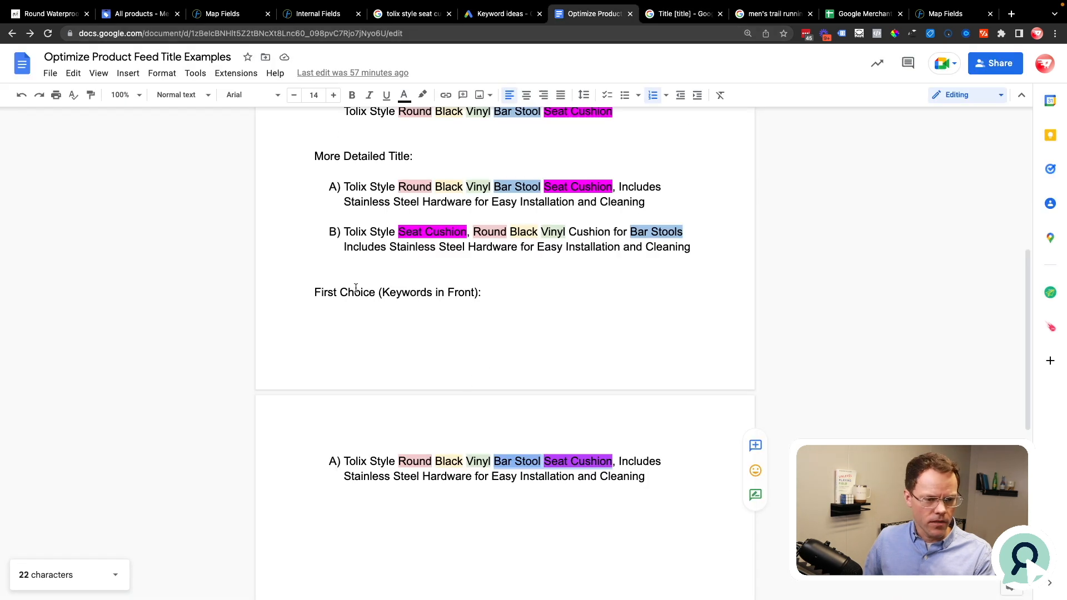
scroll(356, 289, "down", 3)
left_click_drag(343, 340, 649, 357)
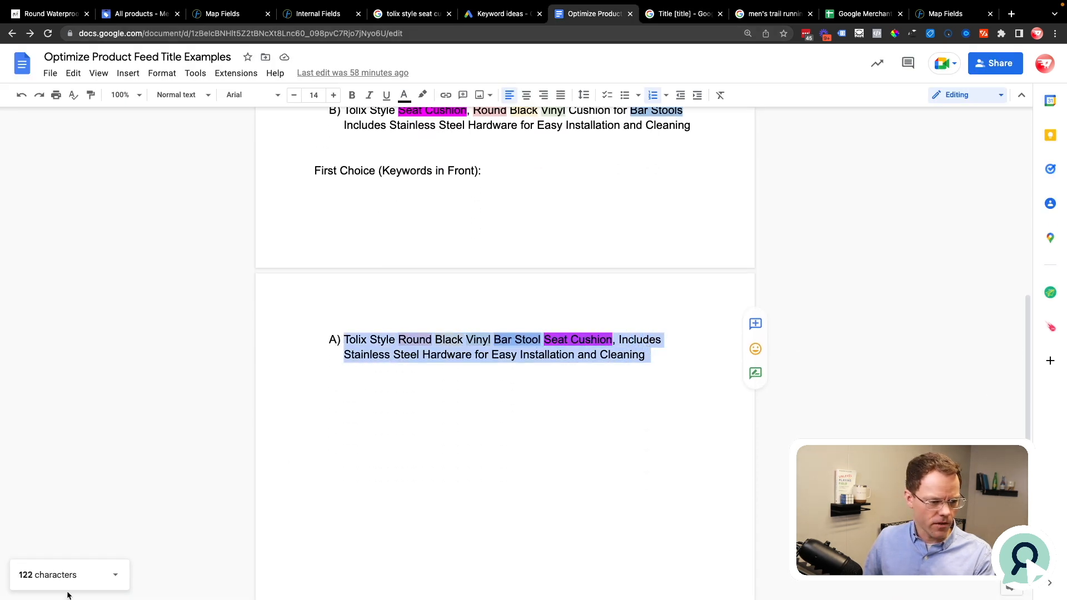
left_click(654, 359)
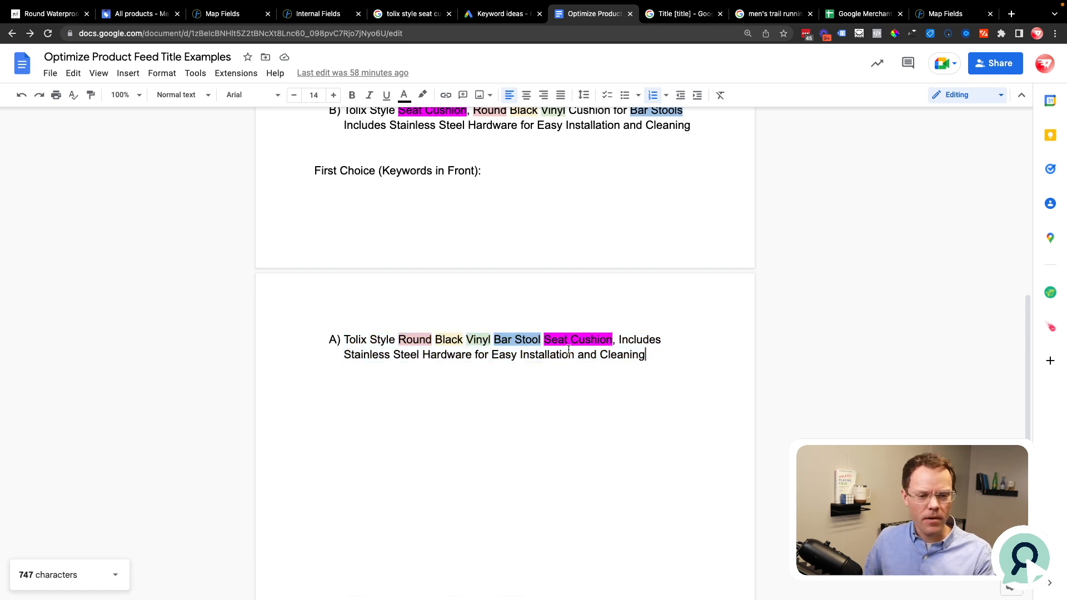
double_click(457, 339)
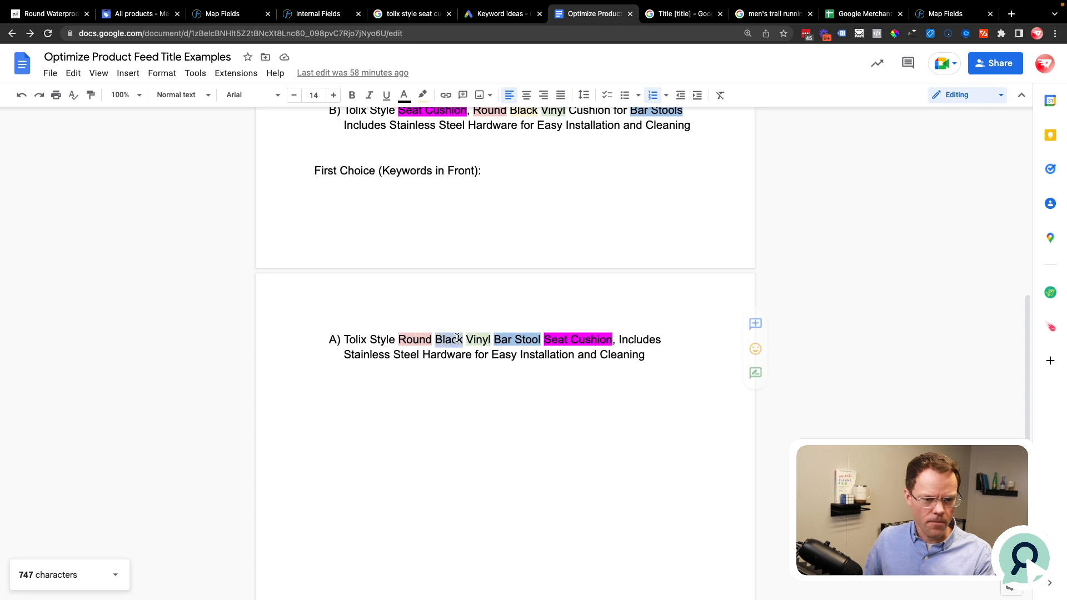
Step: Swap "Vinyl" in the first-choice title for "Waterproof" to check the title's character count, and cut the word back to "Wat"
left_click(650, 356)
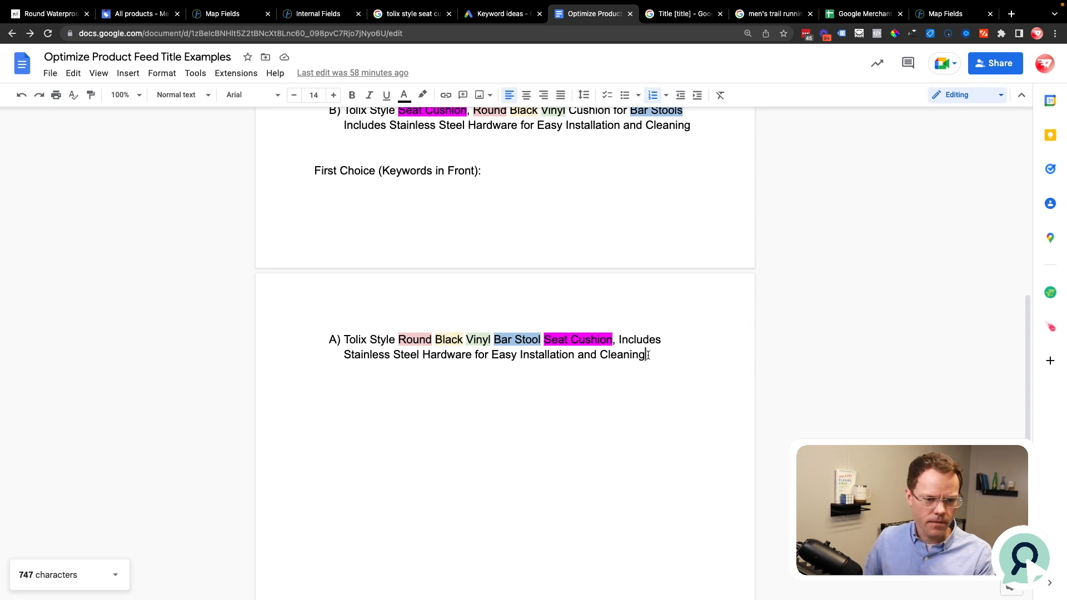
double_click(480, 341)
type("Waterpr")
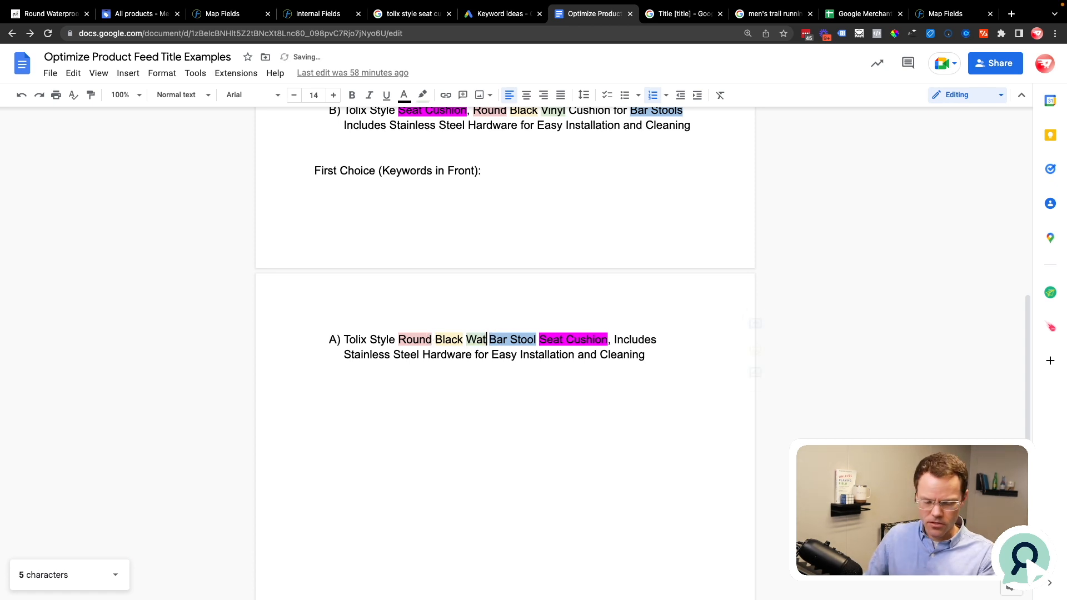
type("oof")
left_click_drag(646, 355, 345, 335)
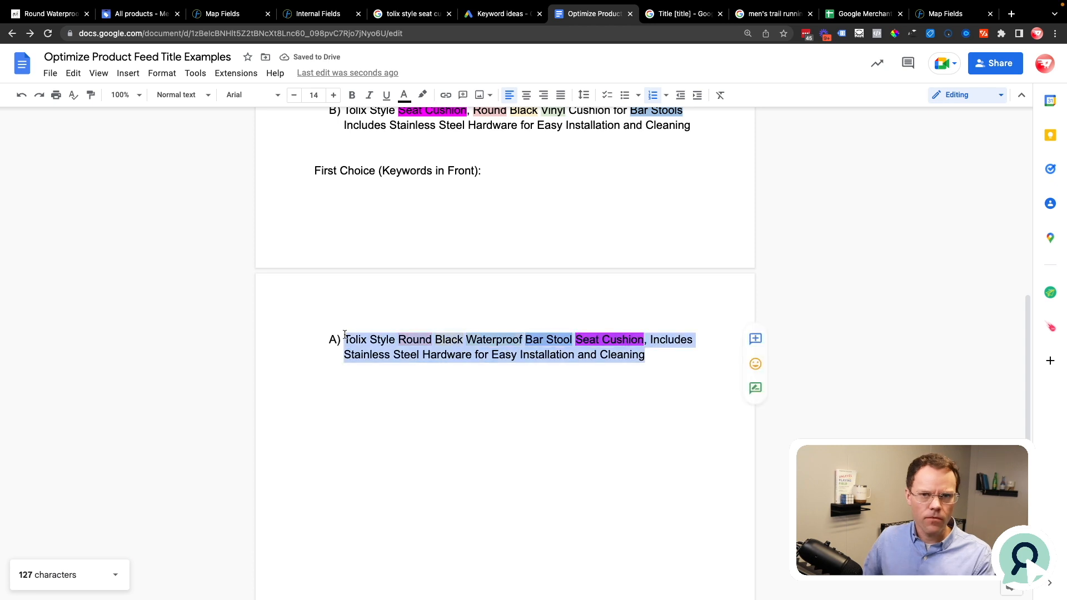
double_click(483, 340)
type("Wat")
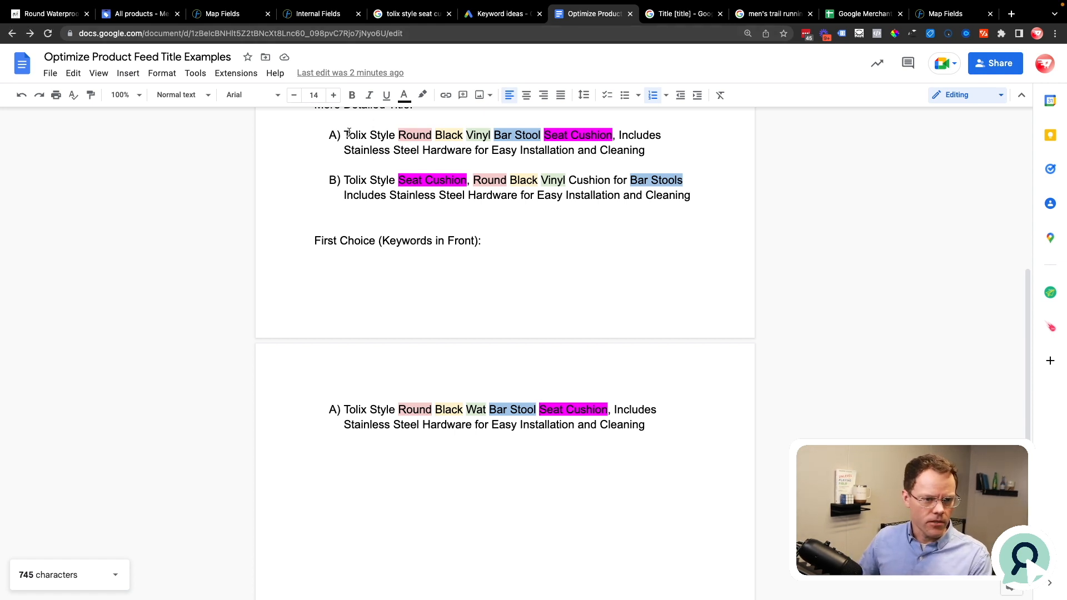
Step: Copy detailed title A and switch to Google Merchant Center to open the GoogleSheets_Example feed spreadsheet
left_click_drag(344, 135, 644, 150)
key("ctrl+c")
left_click(137, 14)
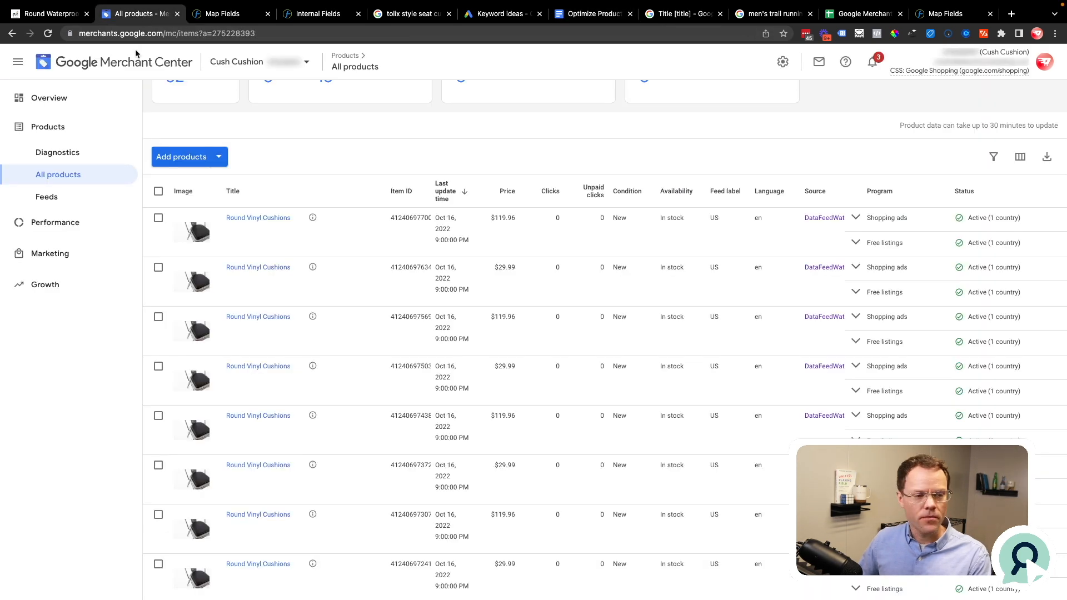
left_click(77, 199)
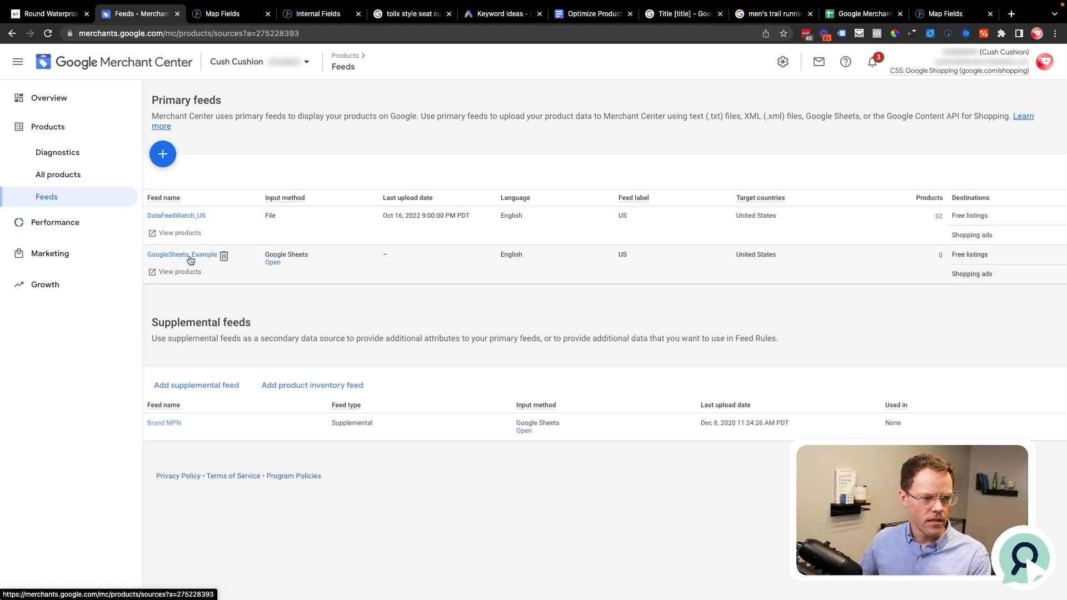
left_click(273, 263)
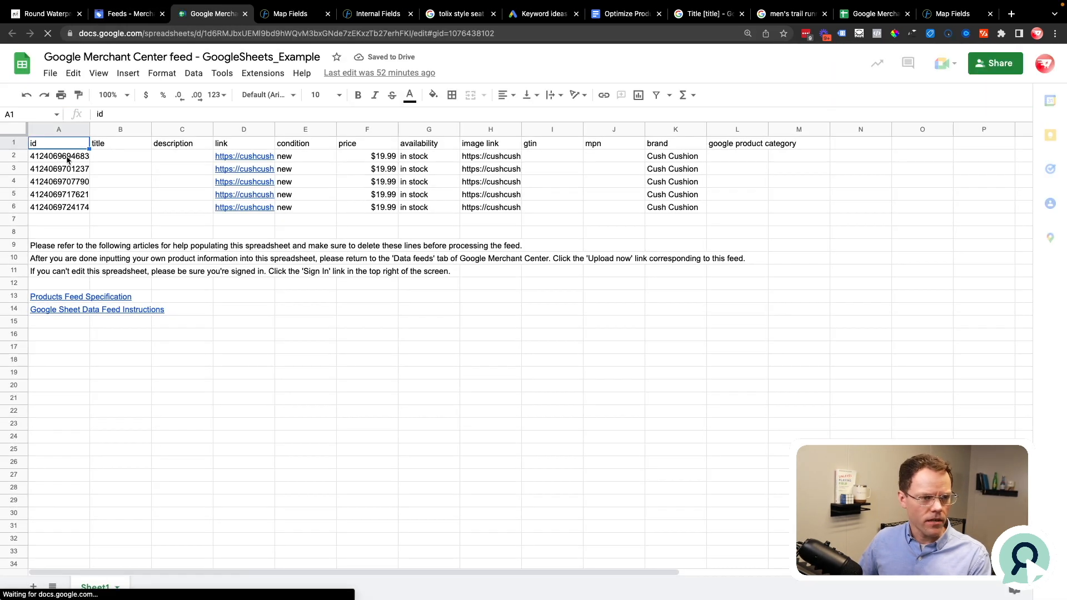
Step: Paste the copied title into cells B2 to B6 of the title column and widen the column to fit
left_click(118, 158)
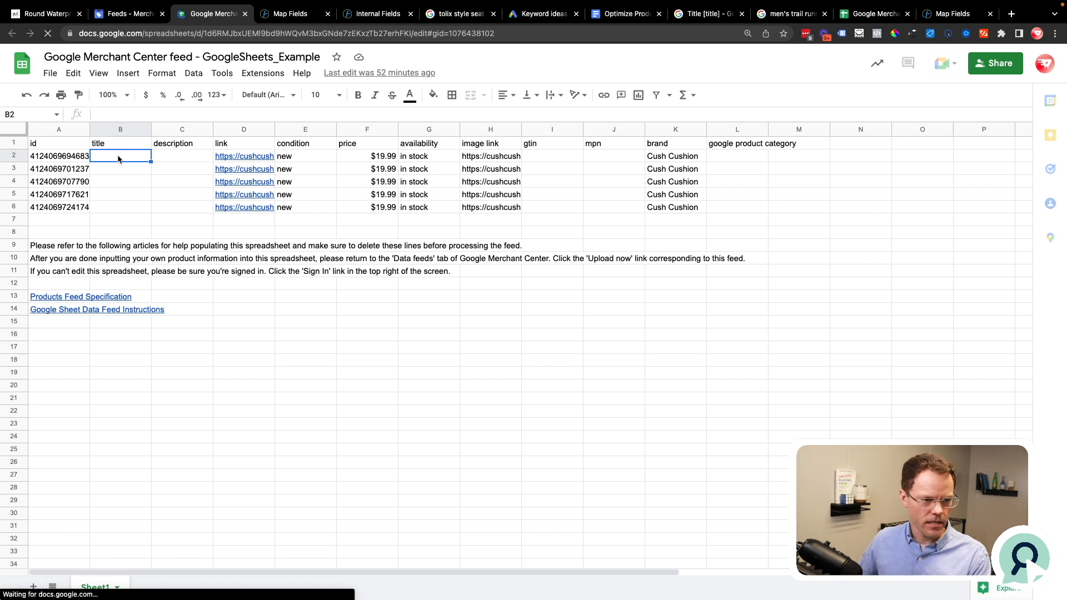
key("ctrl+v")
left_click(124, 209, "shift")
key("ctrl+v")
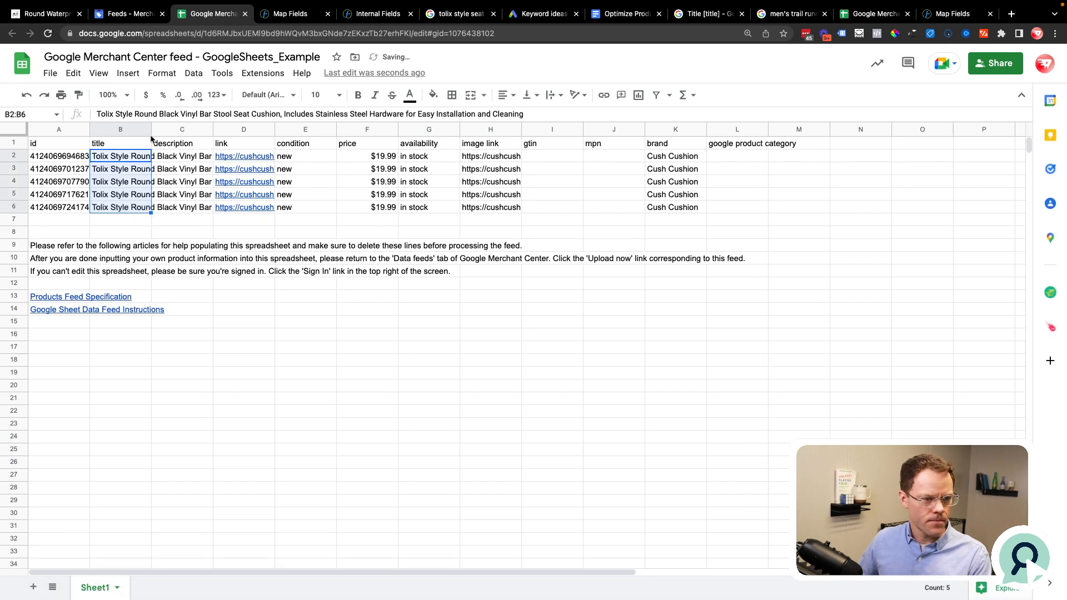
left_click_drag(150, 132, 186, 132)
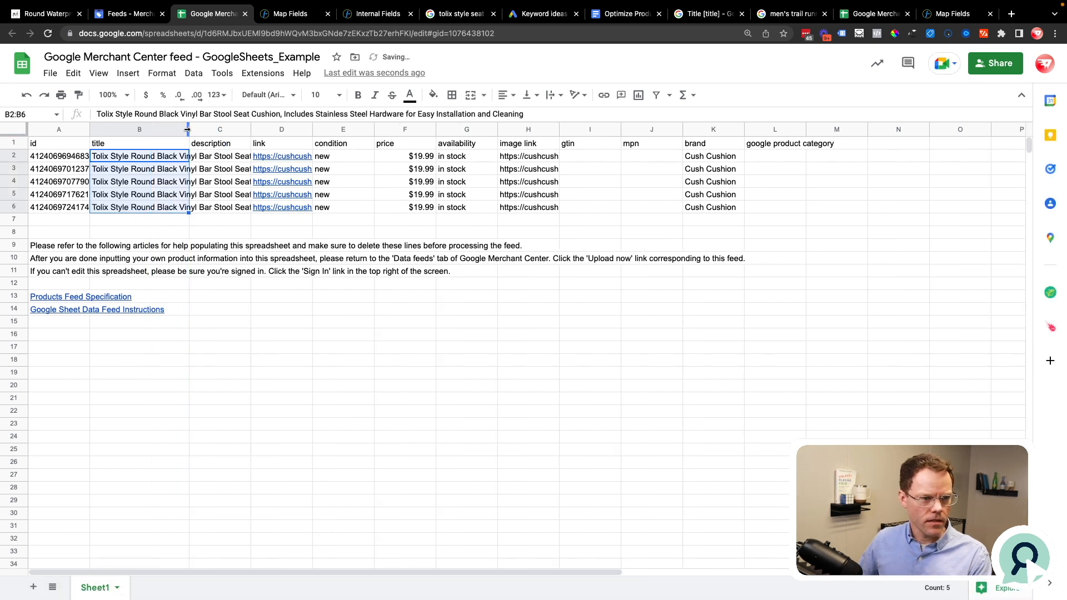
double_click(187, 132)
Step: Change "Black" to "Grey" in the first product's title in cell B2
left_click(193, 168)
left_click(165, 154)
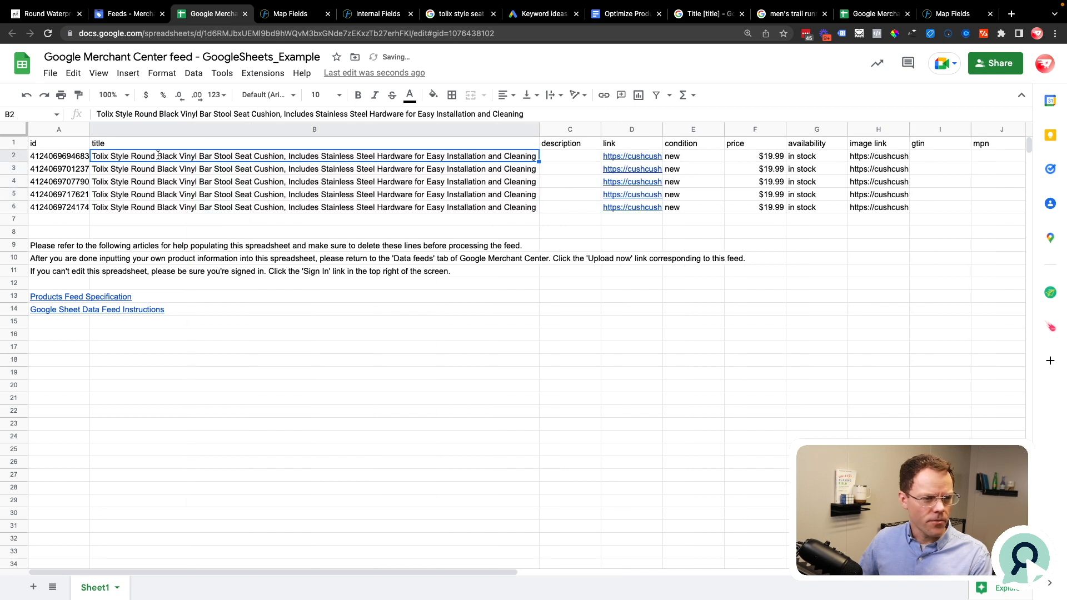
double_click(165, 154)
type("Grey")
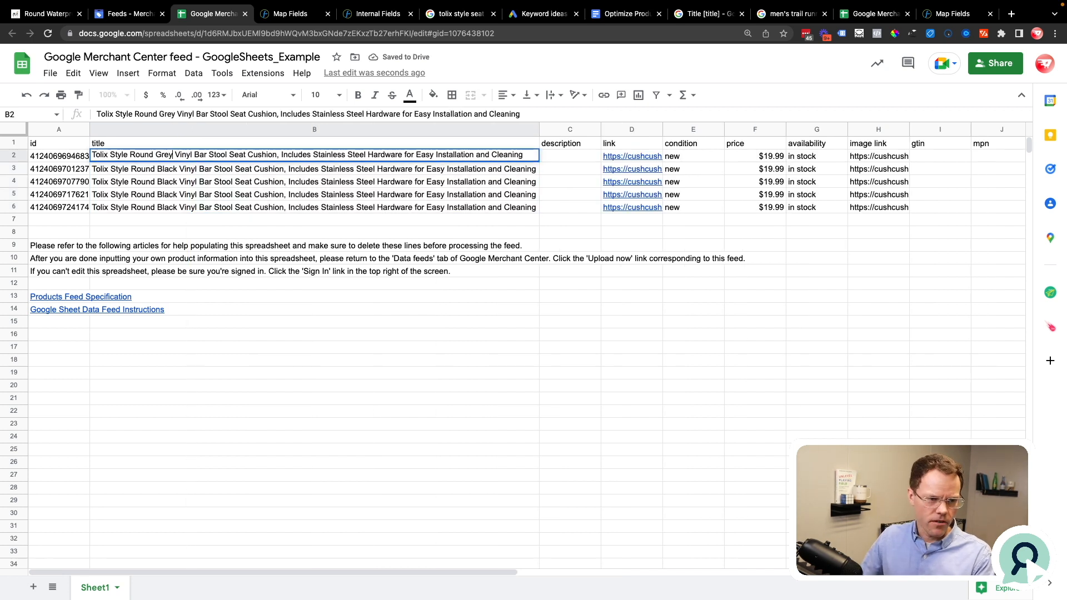
left_click(157, 180)
Step: Change "Vinyl" to "Waterproof" in the second product's title in cell B3
triple_click(163, 169)
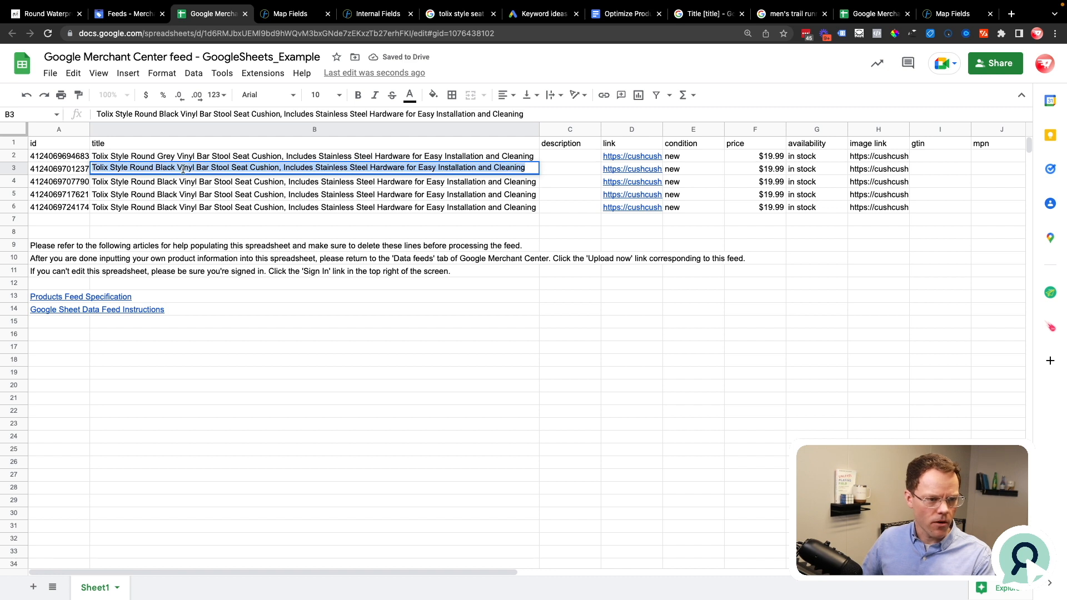
left_click_drag(176, 168, 189, 168)
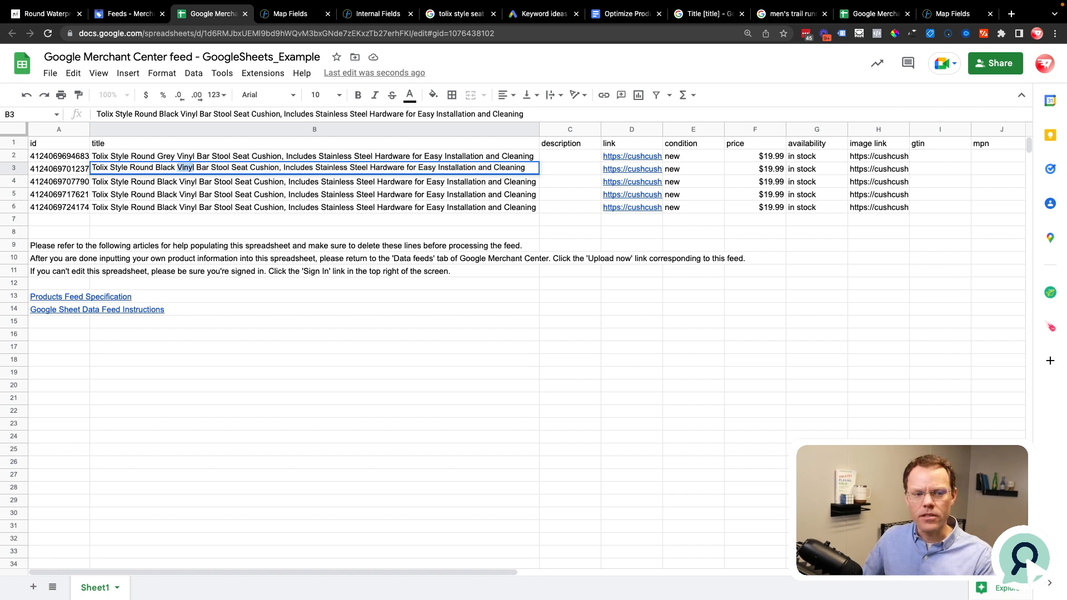
type("Waterproof")
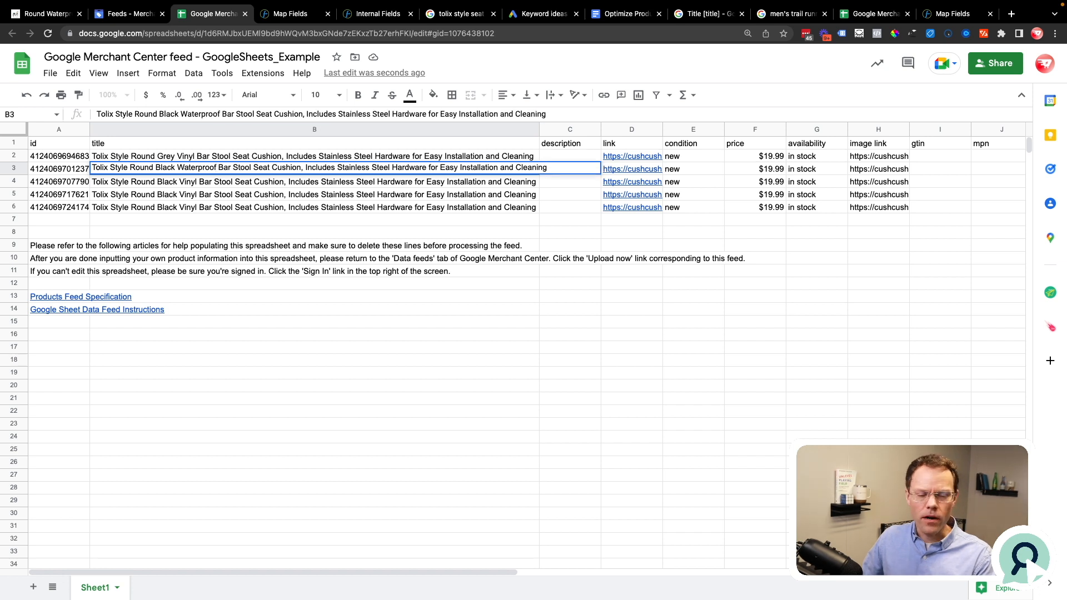
left_click(186, 183)
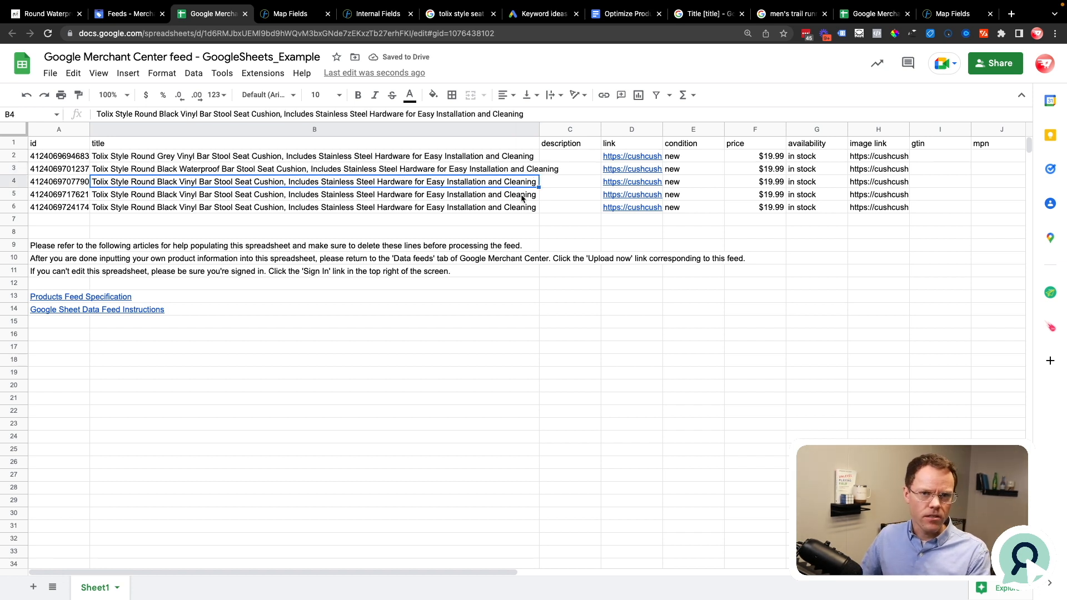
Step: Switch to DataFeedWatch and highlight the domain in its web address
left_click(300, 15)
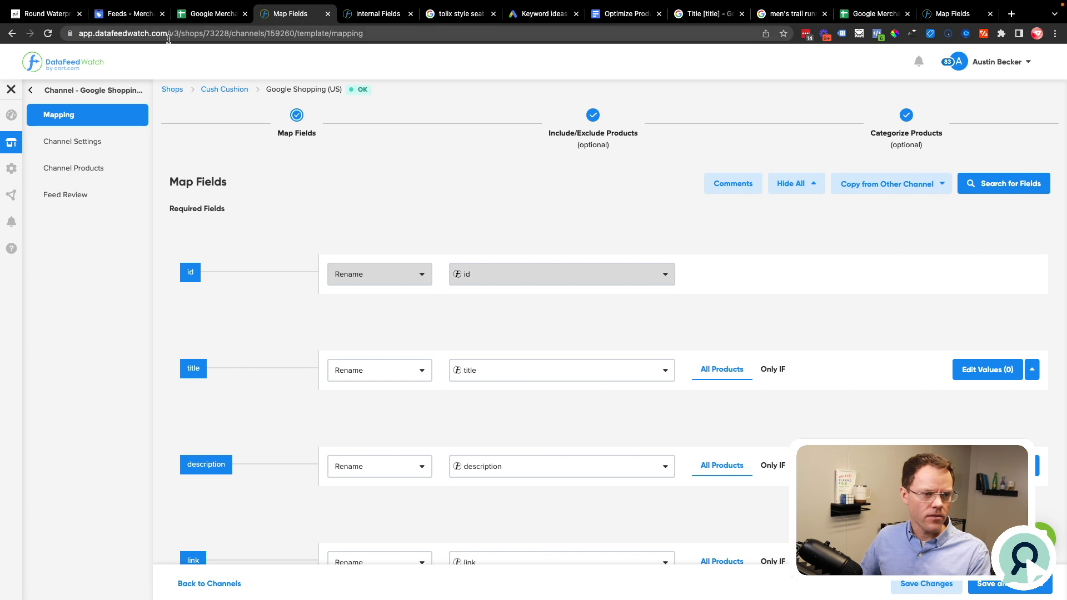
left_click_drag(168, 39, 78, 35)
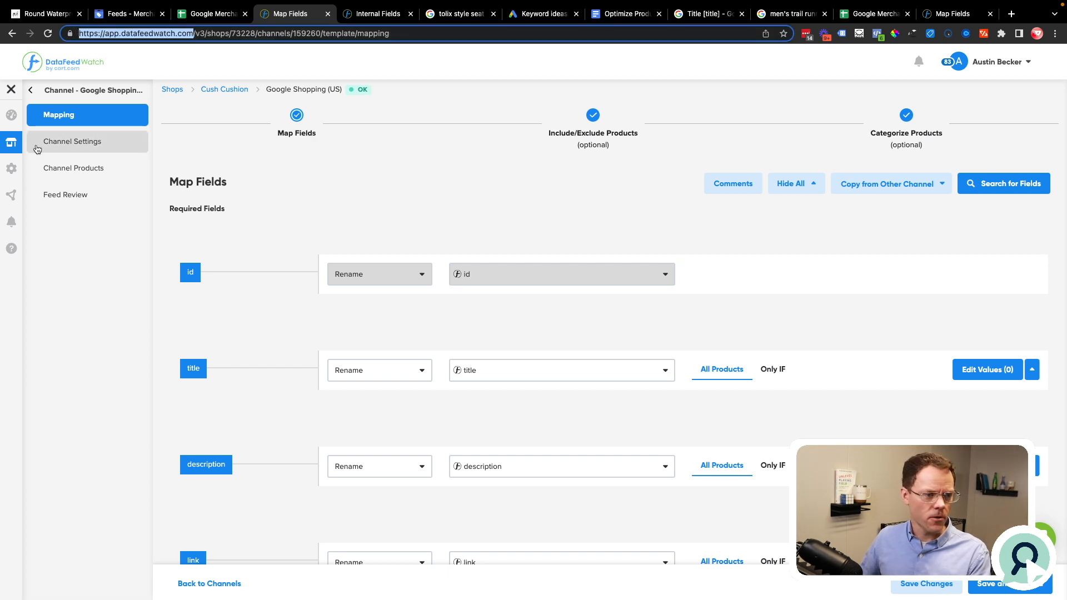
left_click(8, 56)
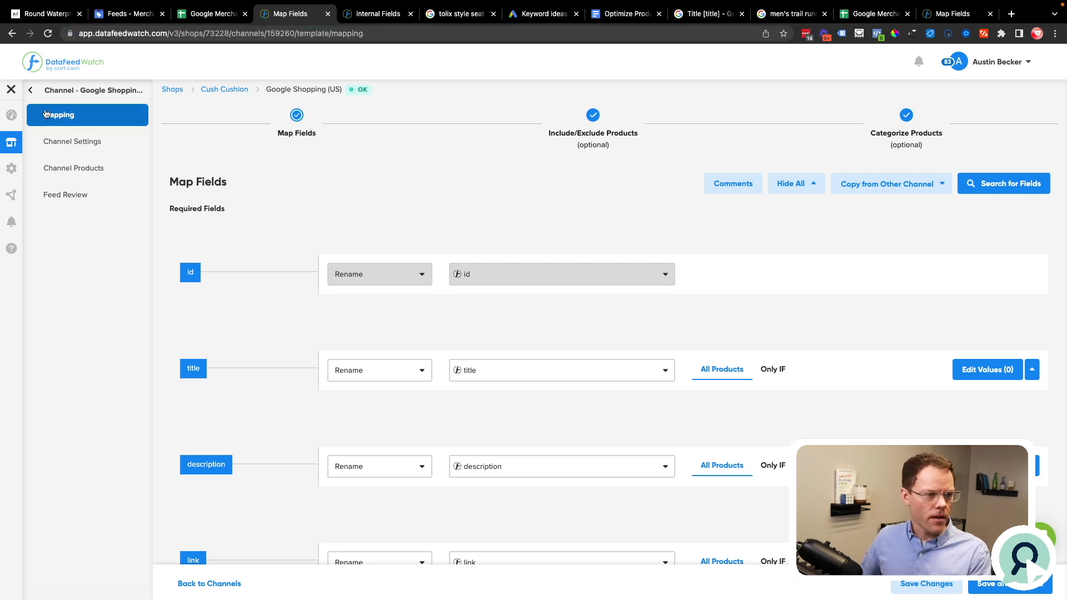
Step: Open the Google Shopping (US) channel's field mapping from the Cush Cushion shop's channels and look at the shop's navigation
left_click(219, 91)
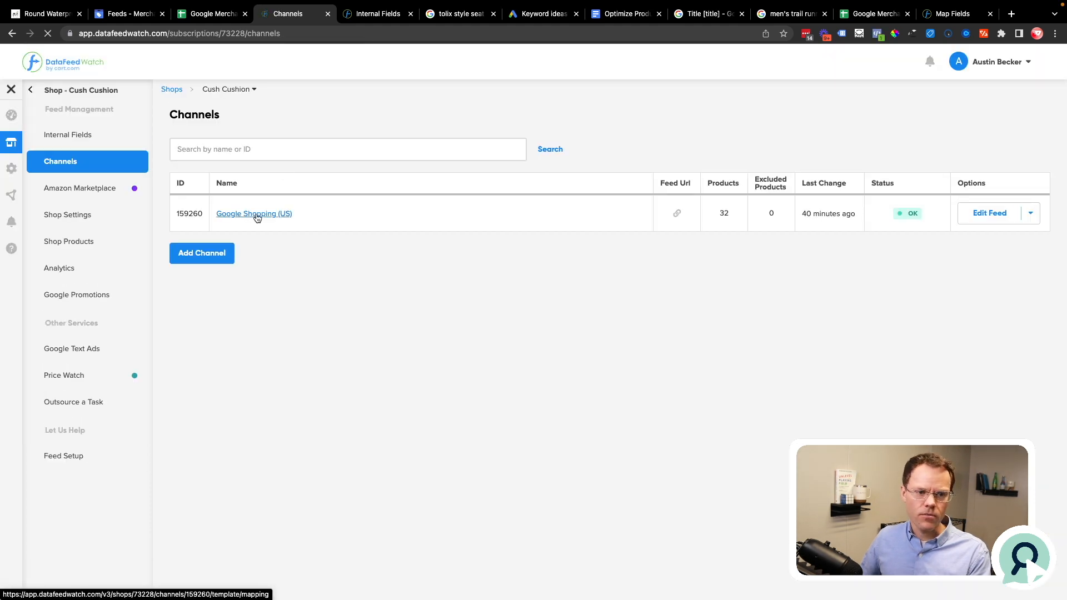
left_click(257, 217)
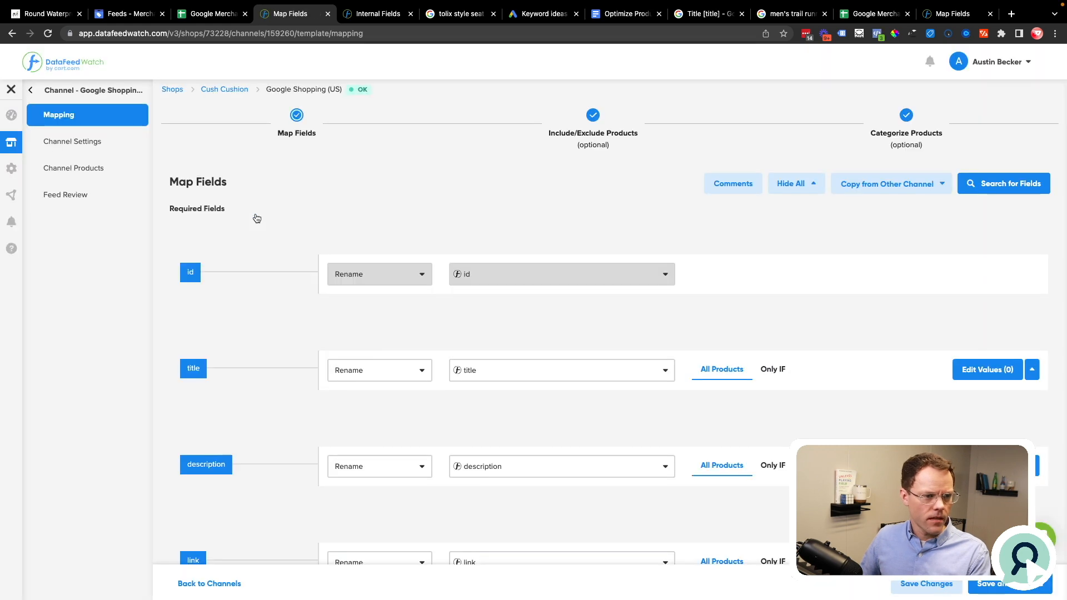
left_click(89, 90)
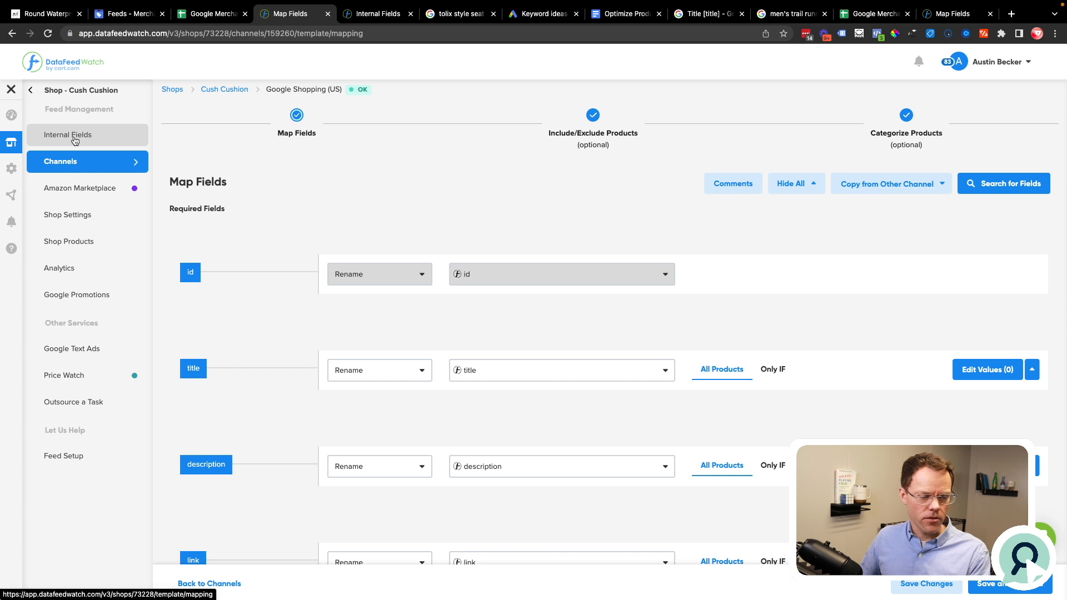
left_click(133, 163)
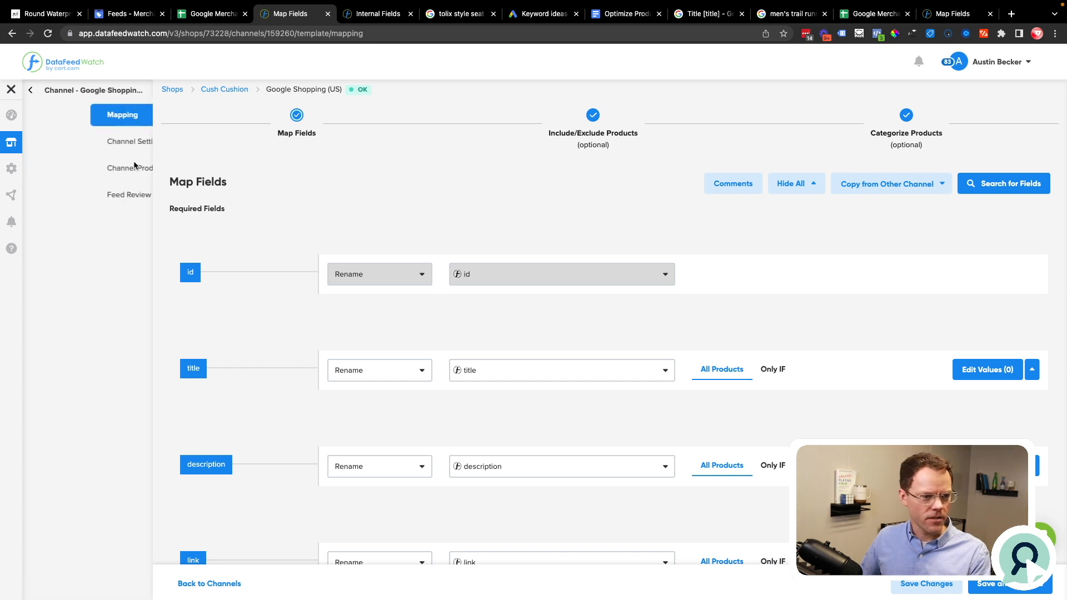
Step: Review the mapping methods for the title field and preview its values, highlighting the first product's input title
mouse_move(467, 399)
left_click(396, 370)
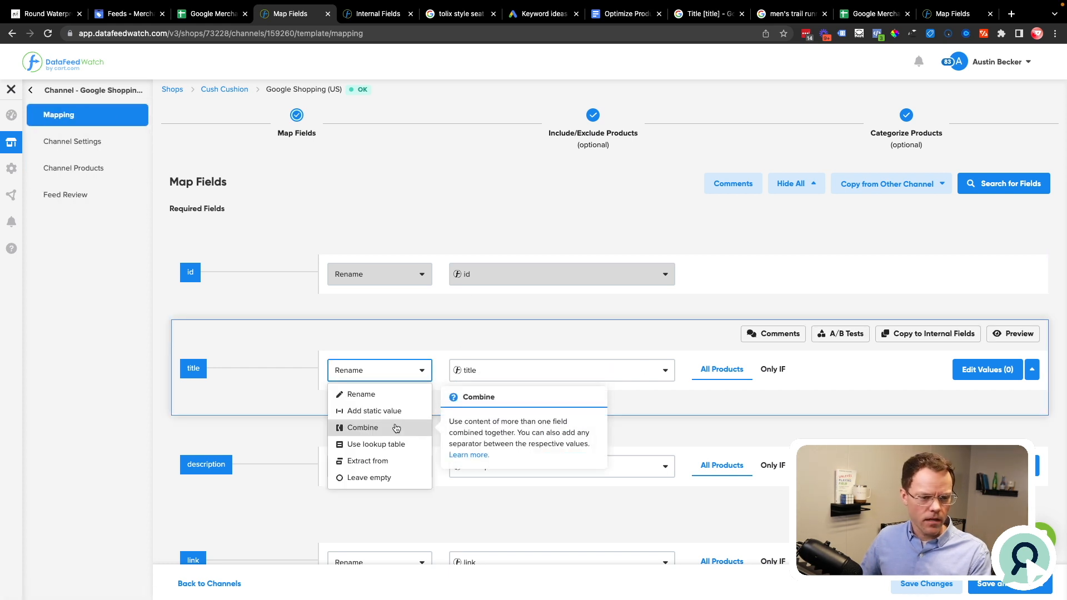
left_click(698, 307)
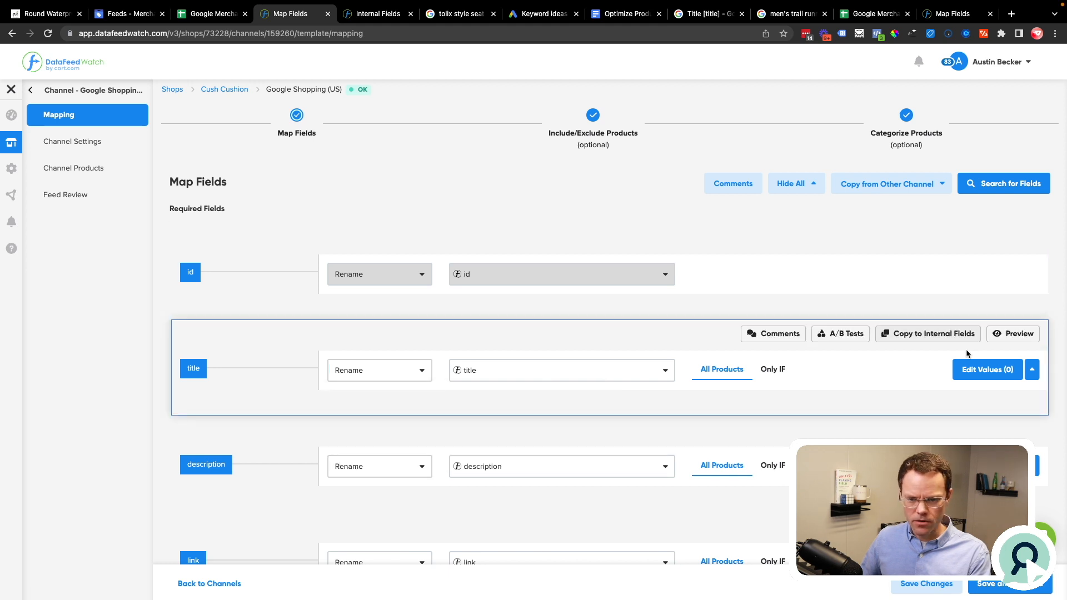
left_click(1025, 334)
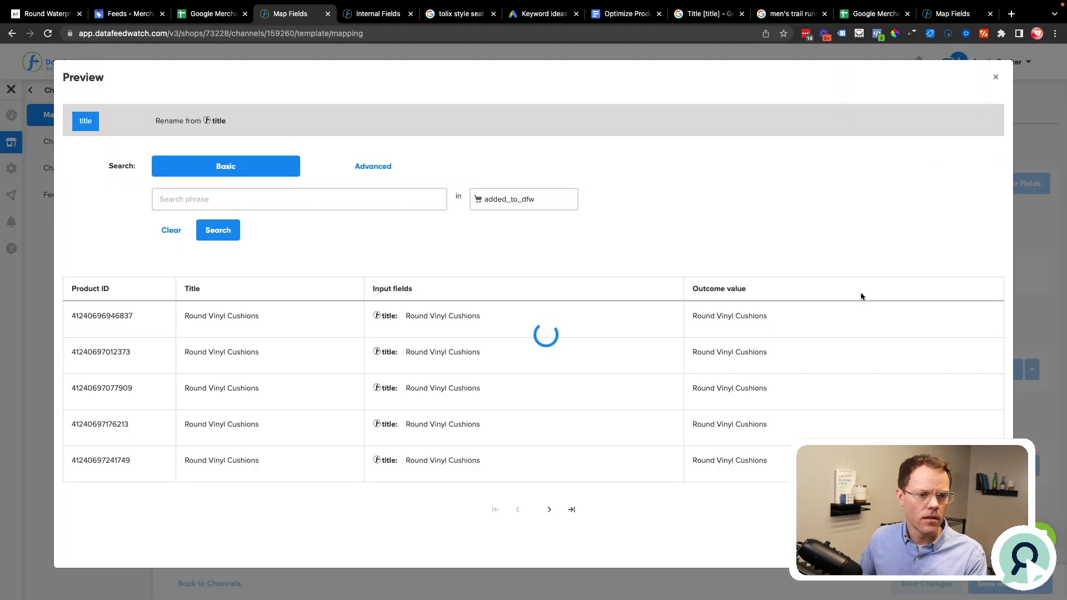
left_click_drag(488, 359, 408, 360)
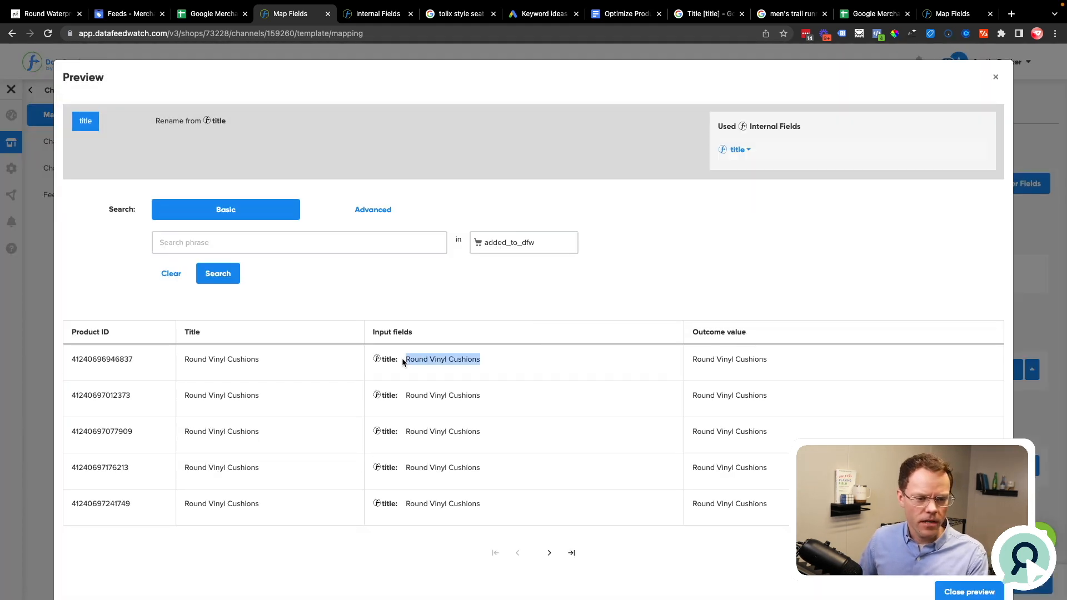
left_click(996, 77)
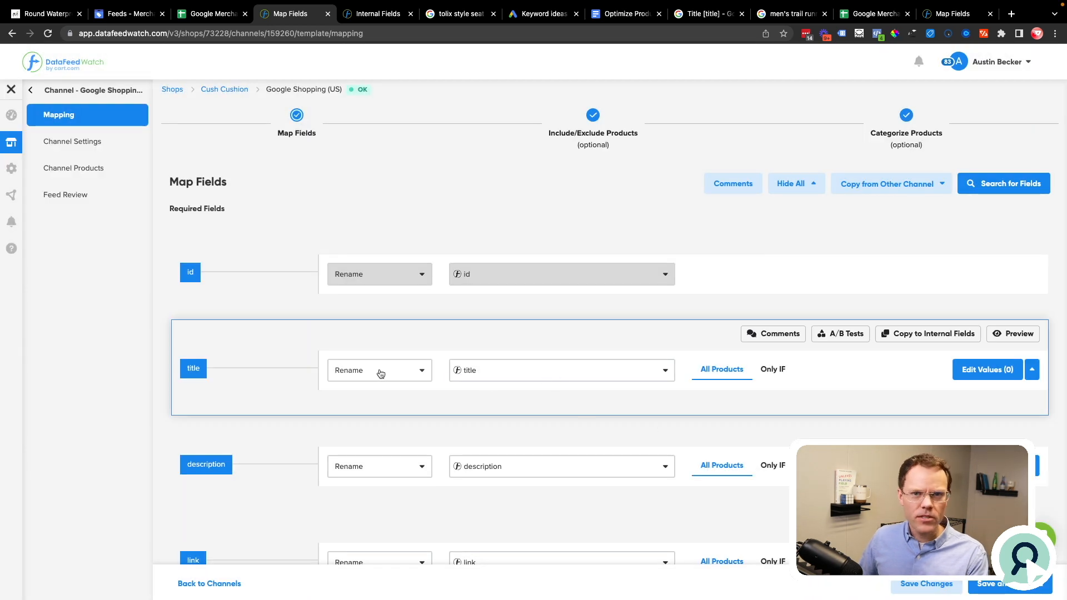
Step: Set the title field's mapping method to Combine and open its first value entry
left_click(381, 373)
left_click(361, 427)
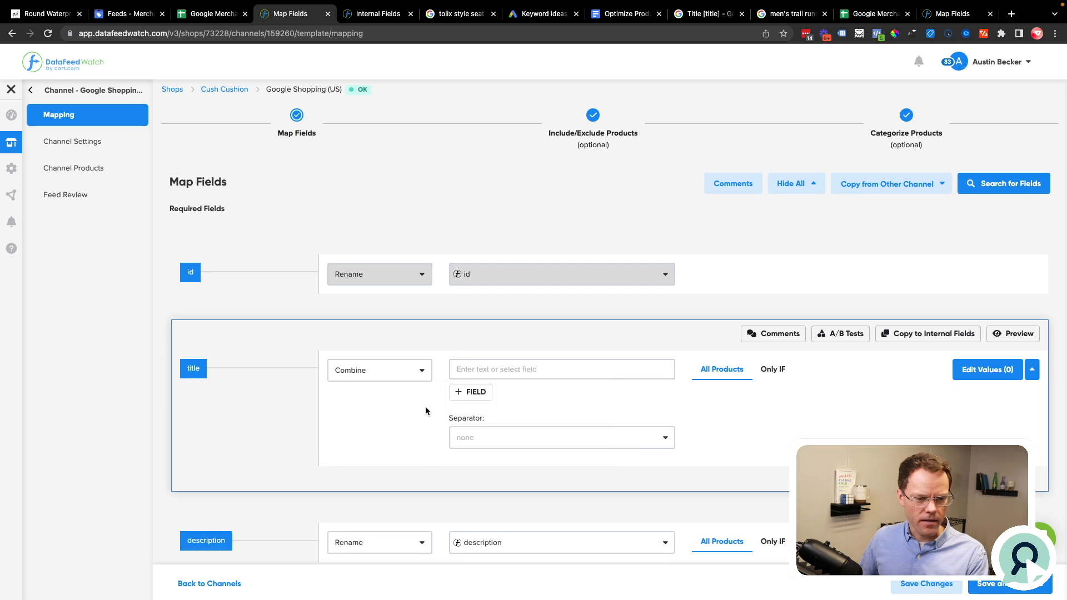
left_click(509, 370)
Step: Return to the Google Docs document, copy detailed title A and paste it into Spotlight Search as a temporary note
left_click(625, 13)
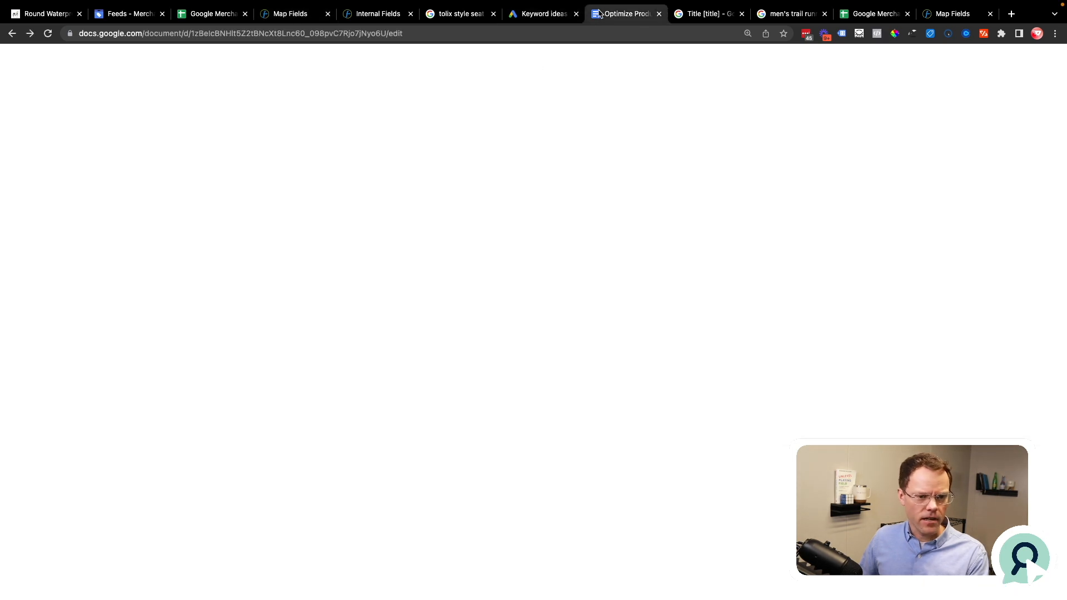
left_click(374, 378)
left_click_drag(345, 135, 656, 147)
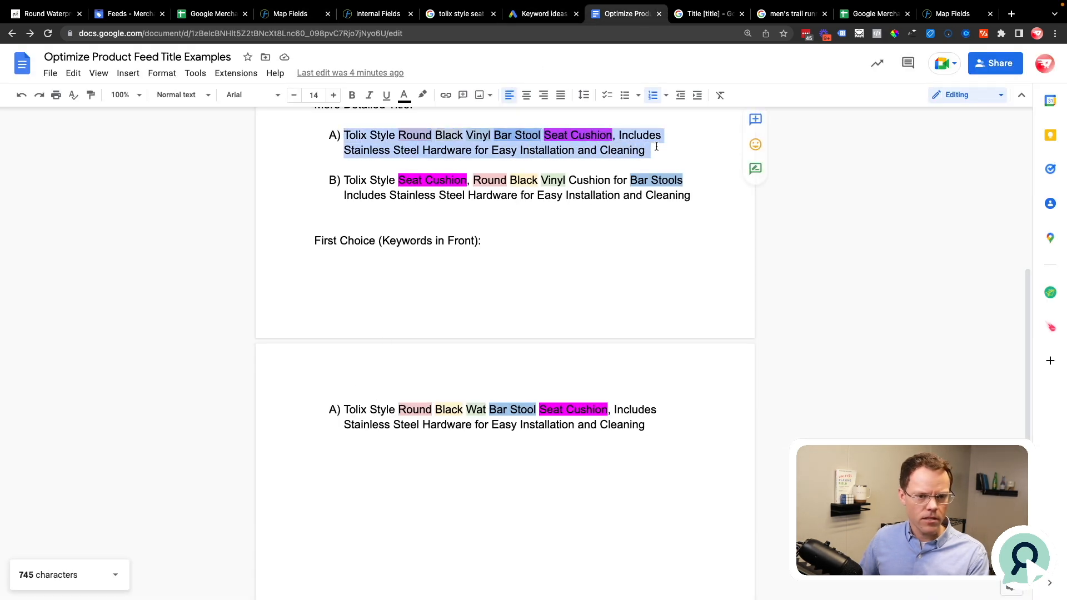
key("super+c")
key("super+space")
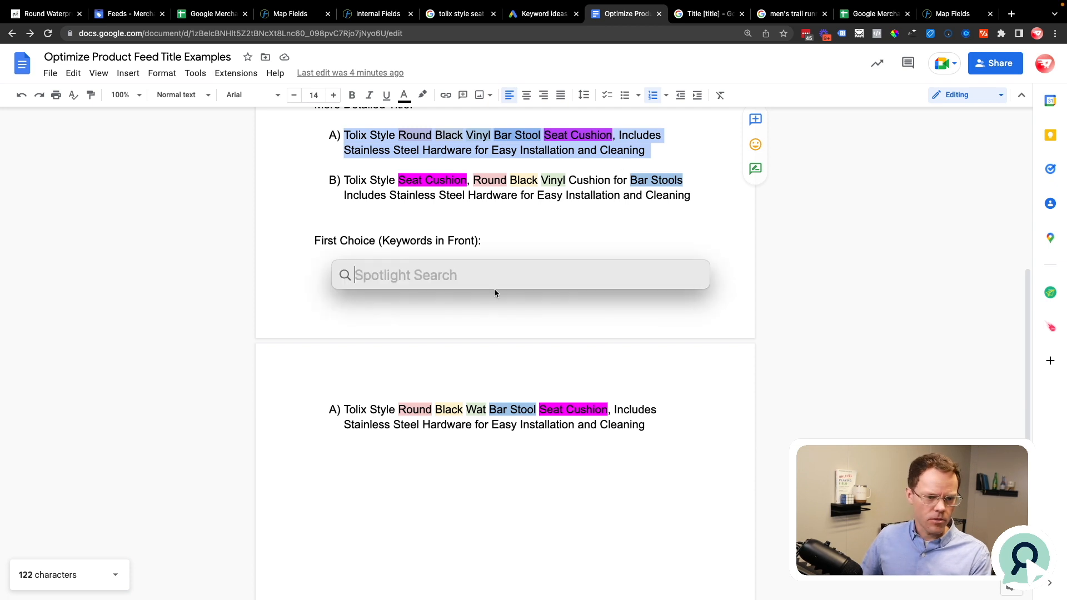
key("super+v")
key("Escape")
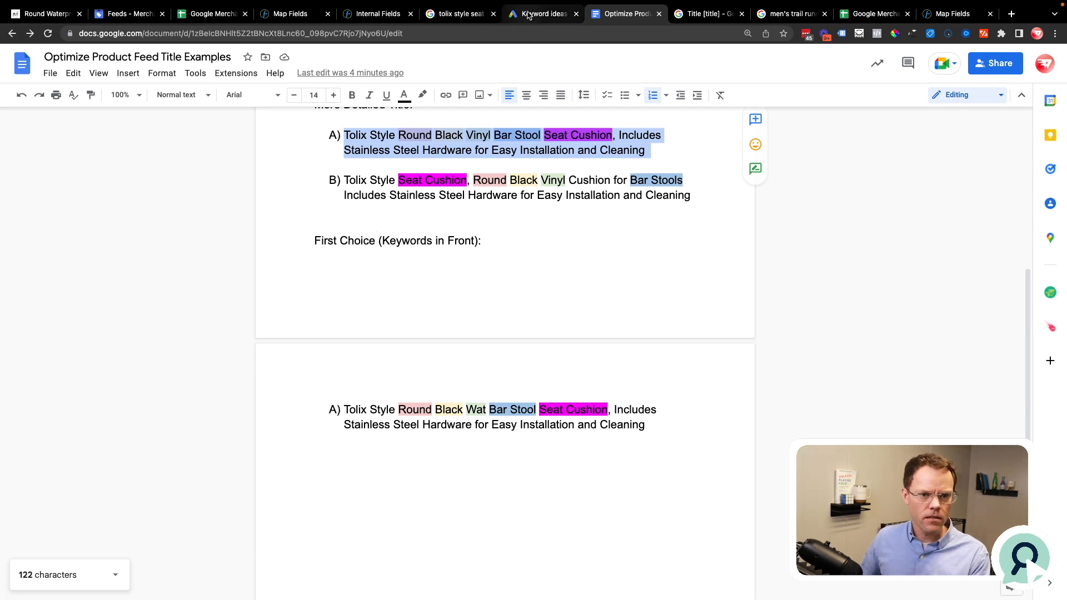
Step: Return to the DataFeedWatch title mapping and add "Tolix Style", copied from the Spotlight note, as the first static text value
left_click(290, 14)
key("super+space")
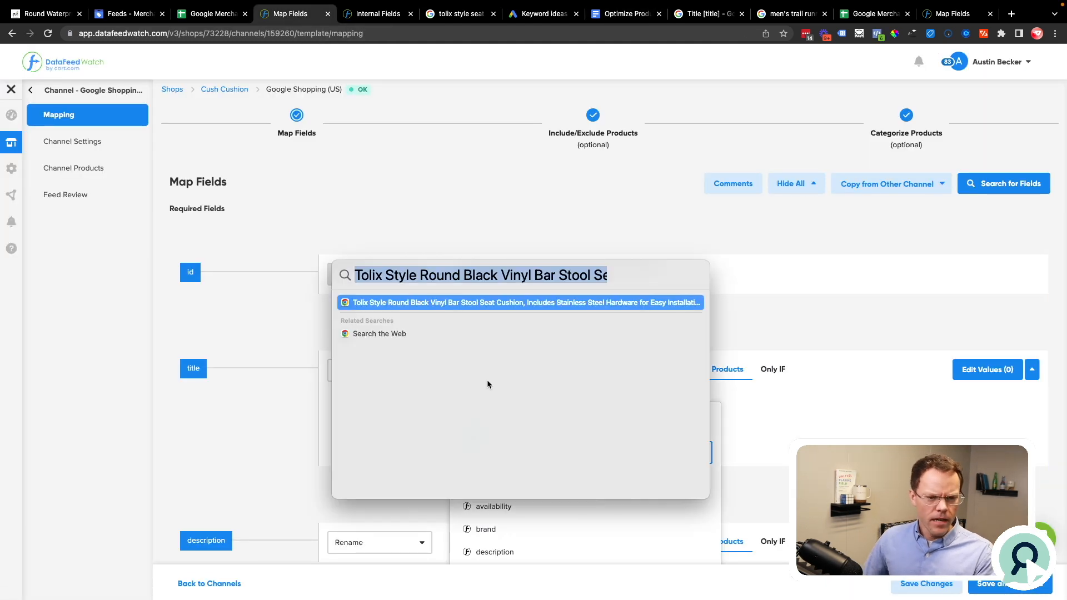
key("Left")
key("shift+alt+Right")
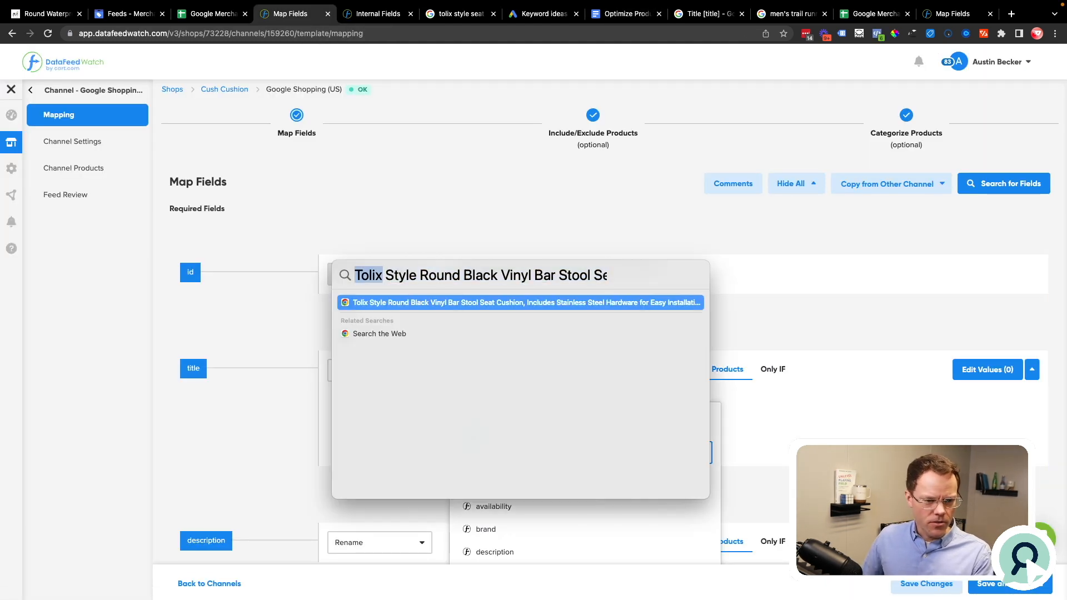
key("shift+alt+Right")
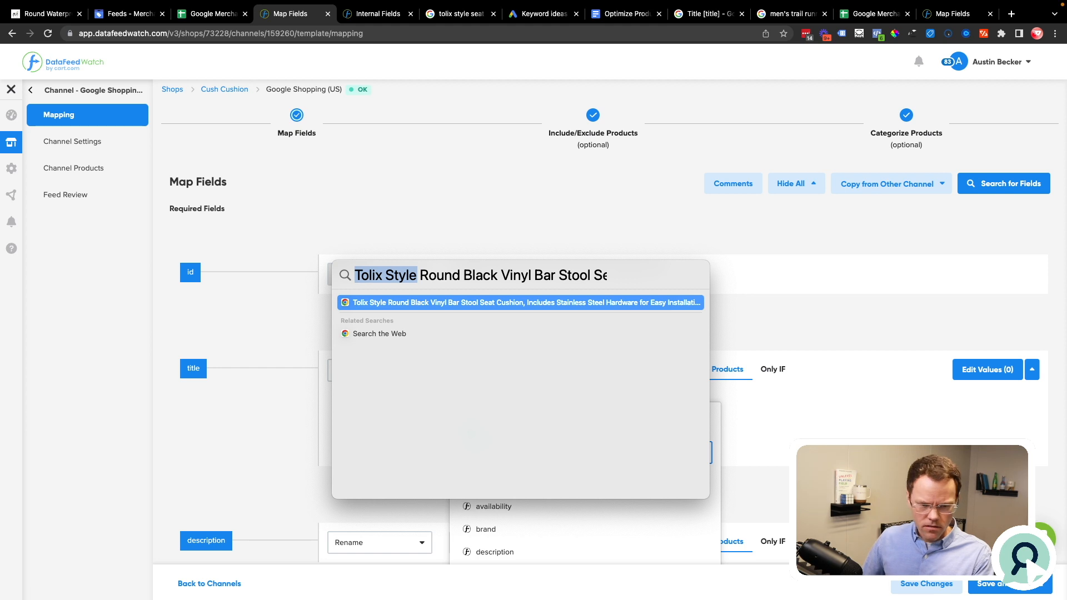
key("Escape")
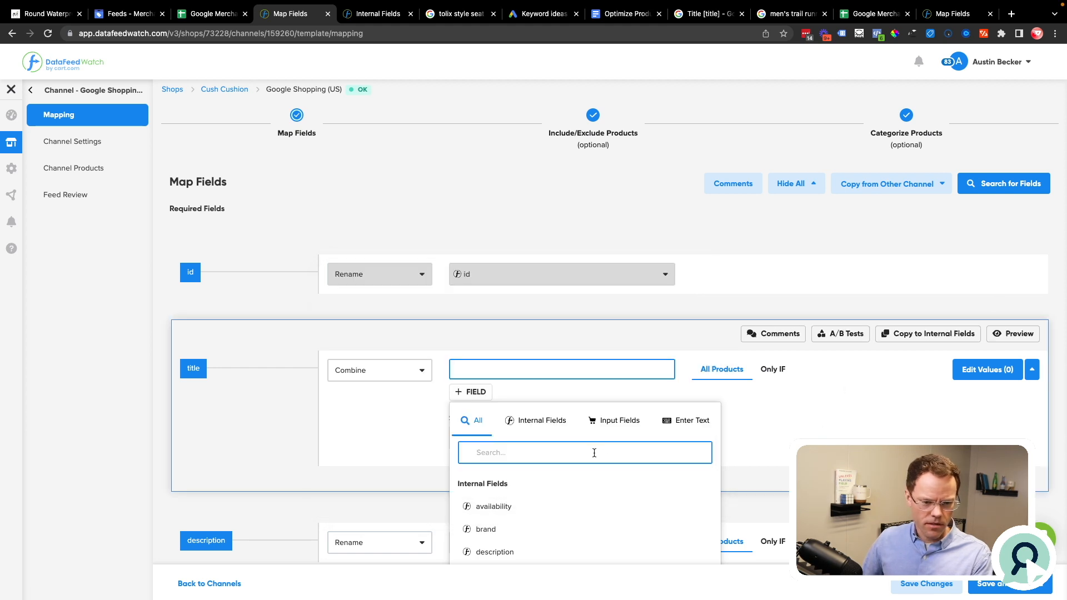
left_click(690, 420)
key("super+v")
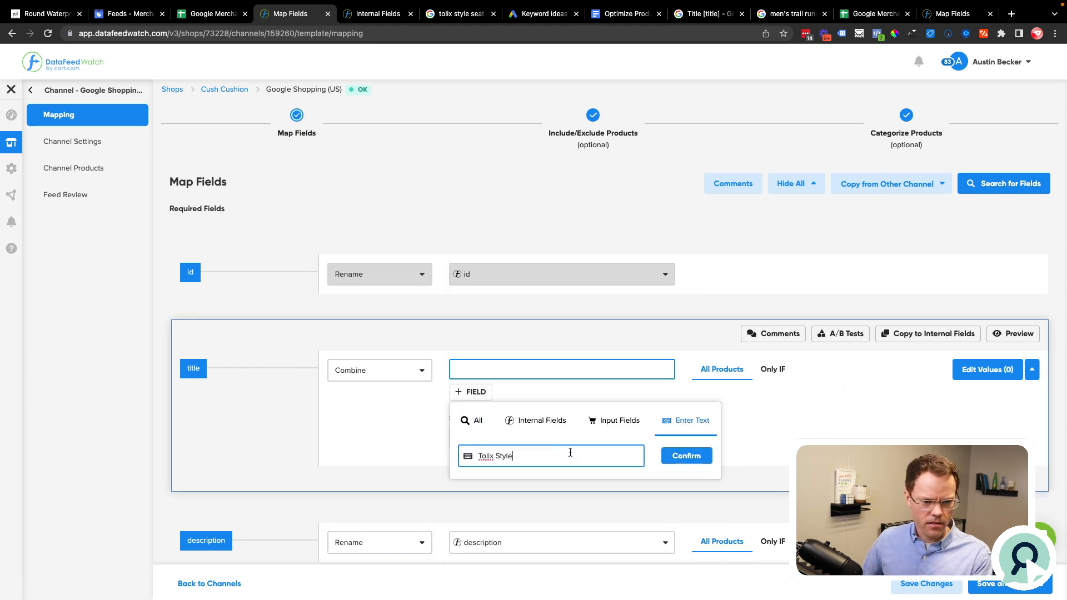
left_click(690, 462)
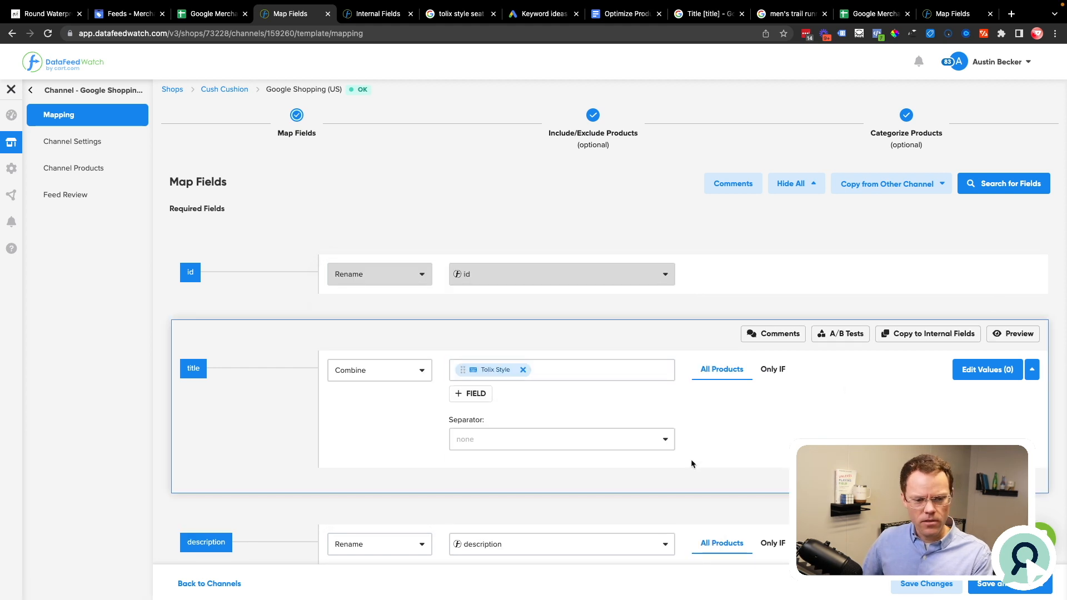
Step: Set the title combination's separator to space and add the internal shape field after the static text
left_click(526, 436)
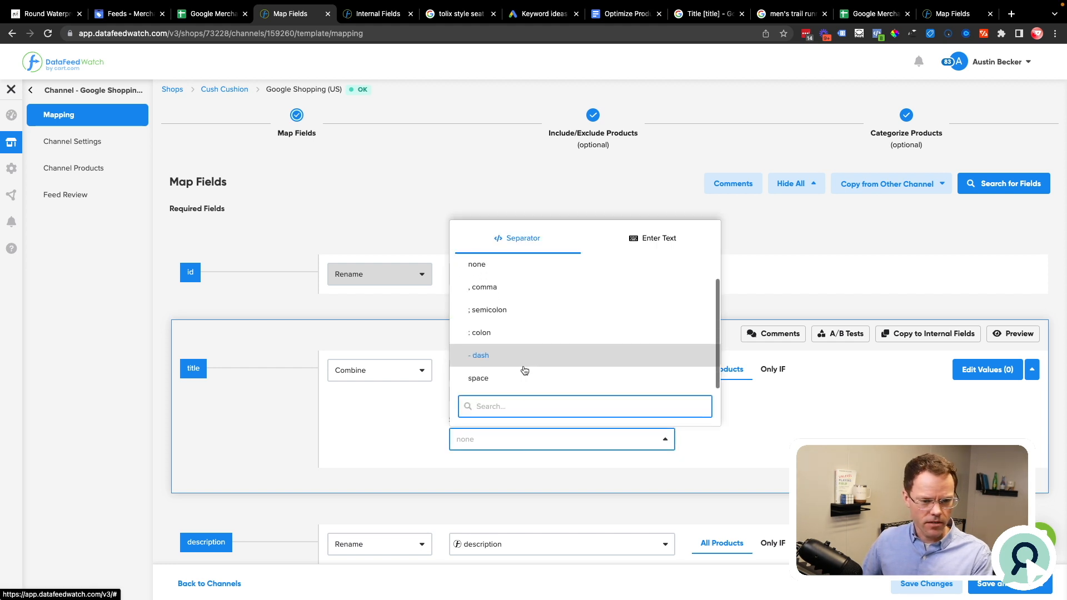
left_click(517, 378)
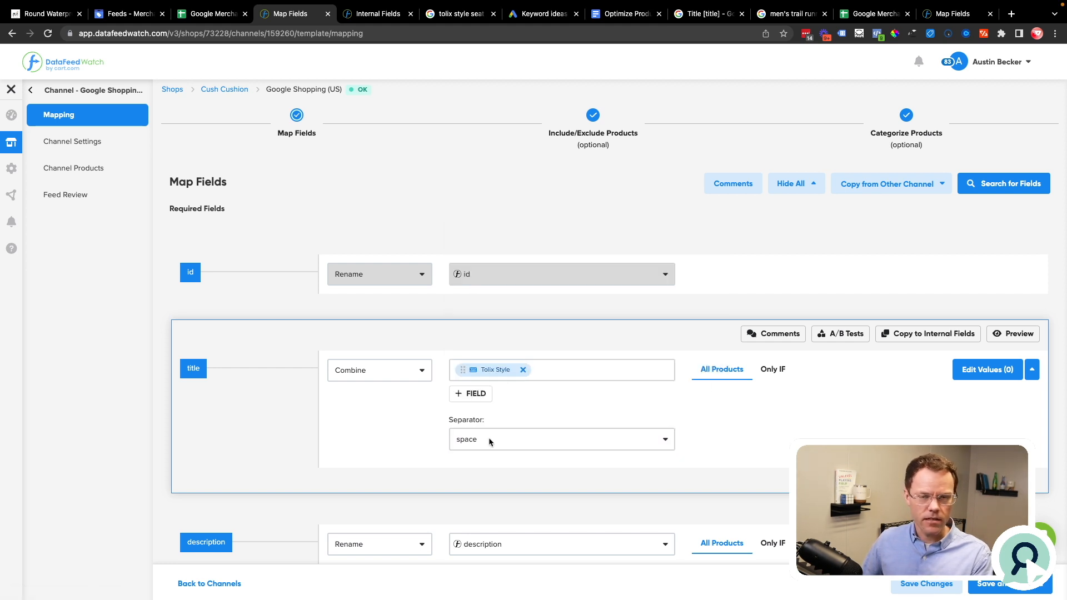
left_click(555, 369)
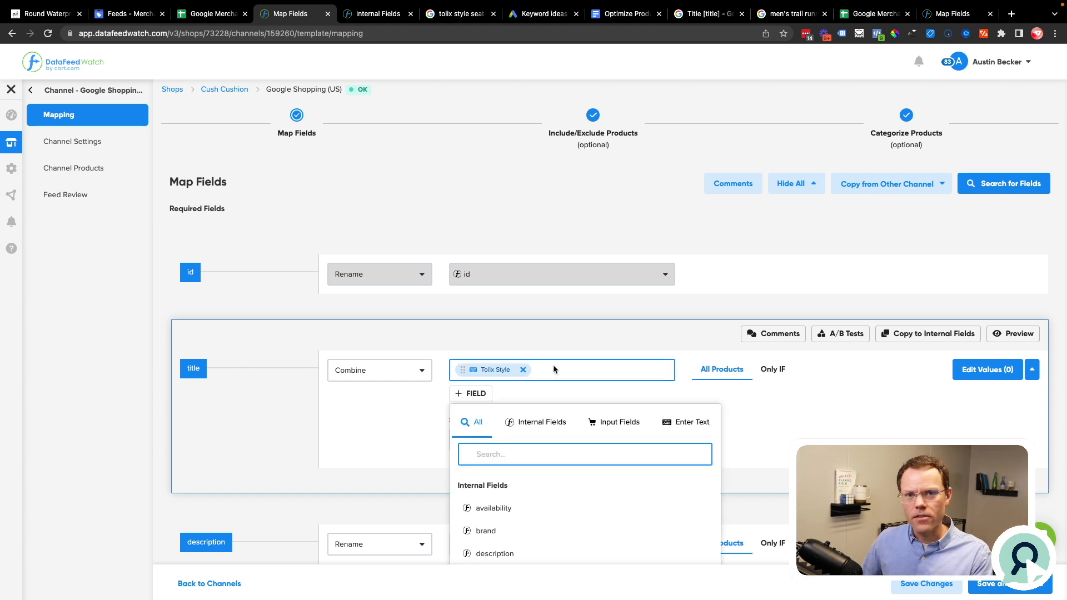
key("super+space")
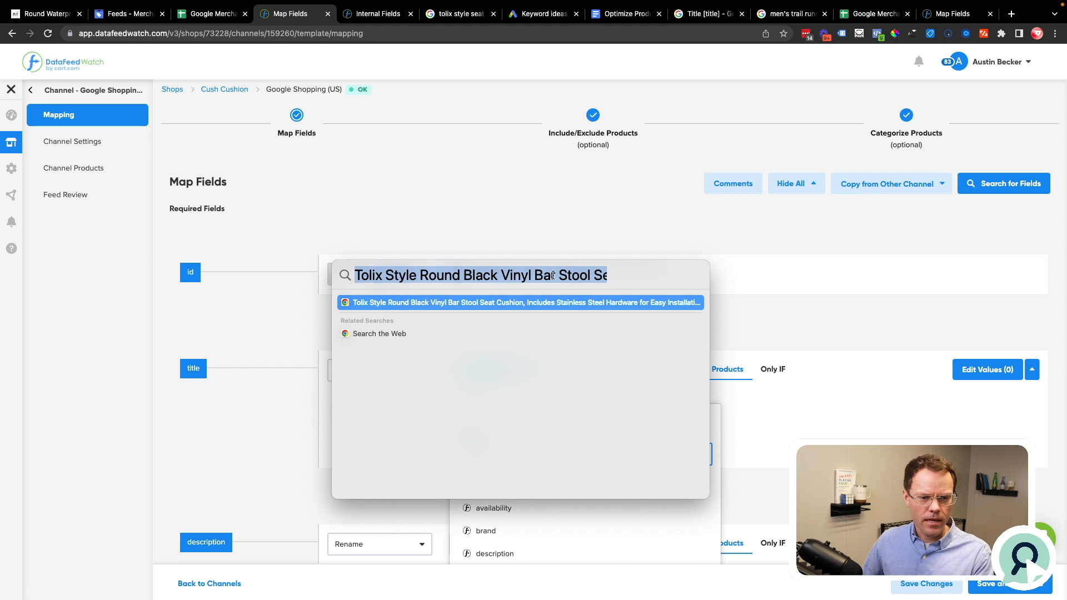
key("Escape")
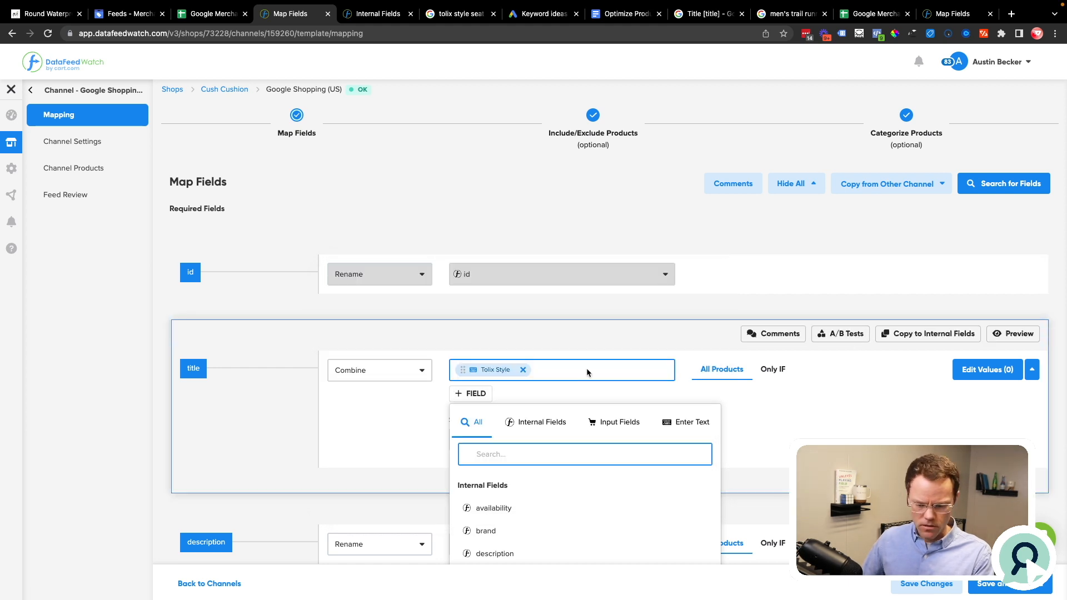
type("shape")
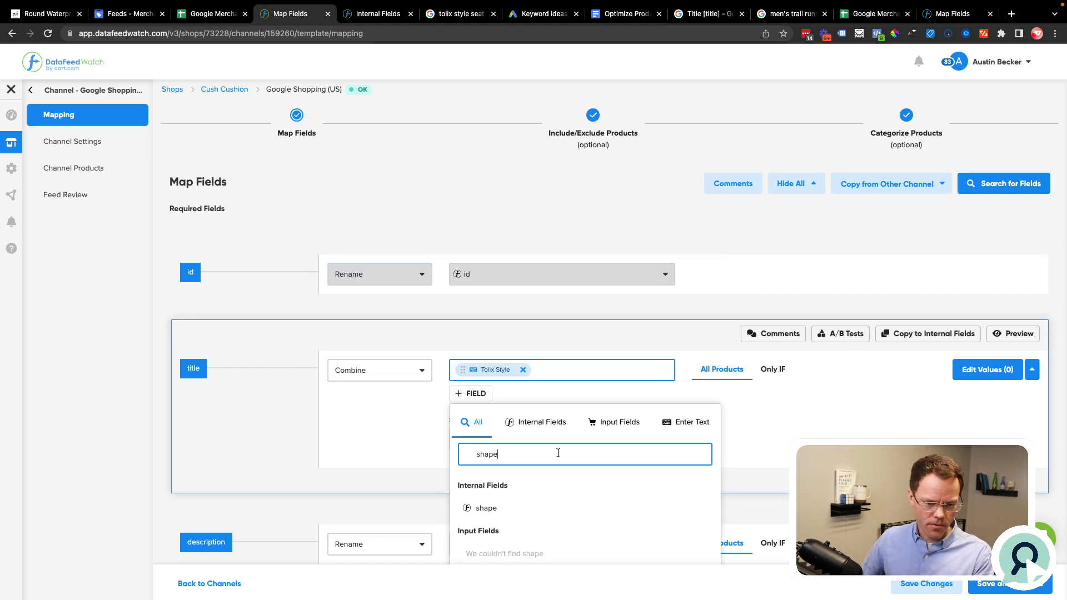
key("Return")
Step: Add the color_option input field and the internal material field to the title combination, and preview the combined values
left_click(609, 378)
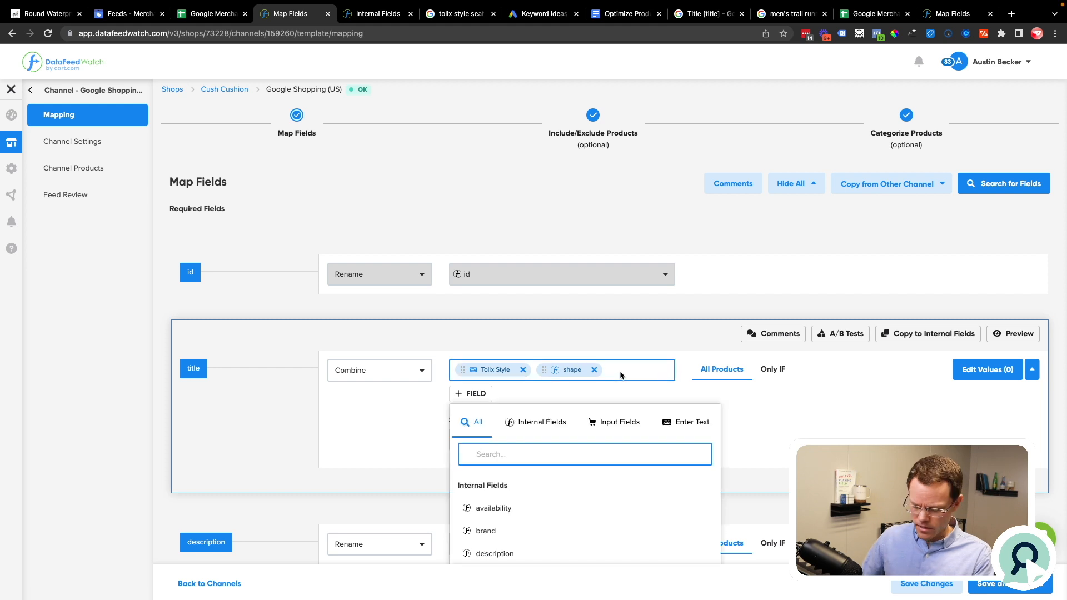
type("c")
type("ol")
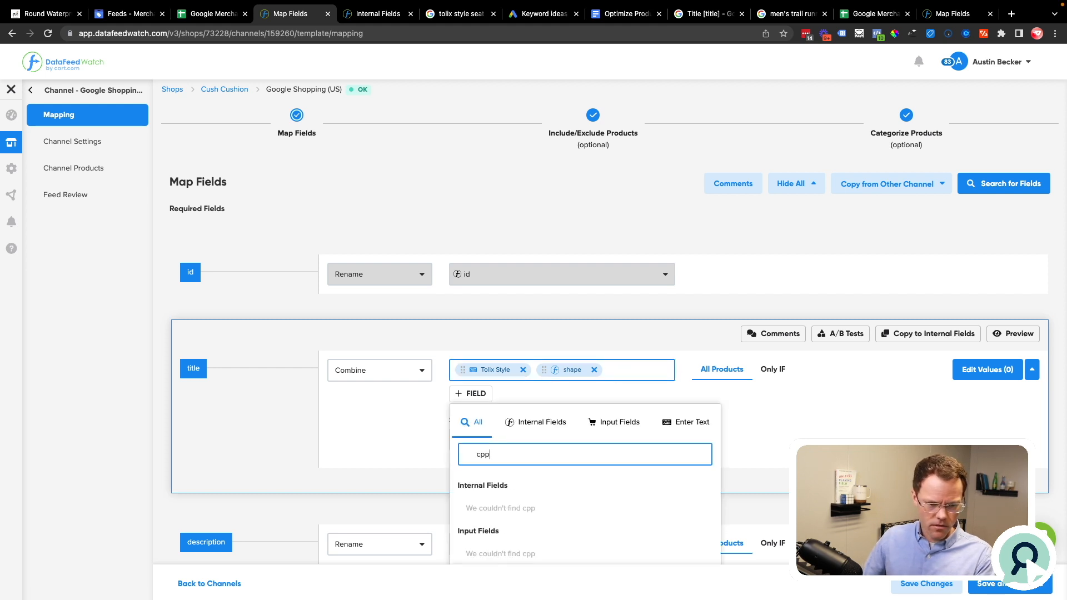
key("Return")
left_click(618, 392)
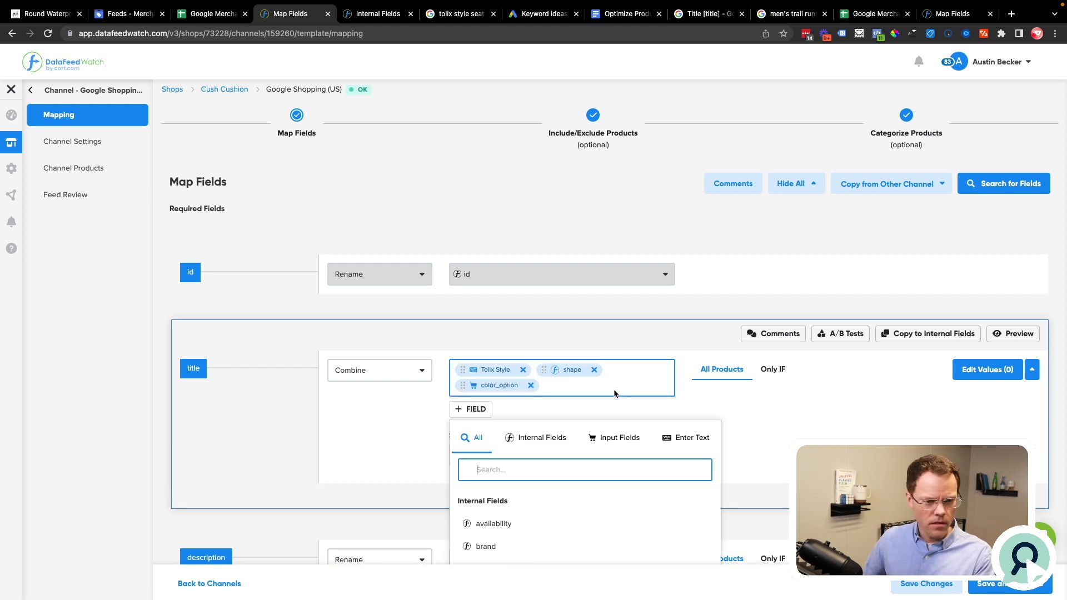
type("mater")
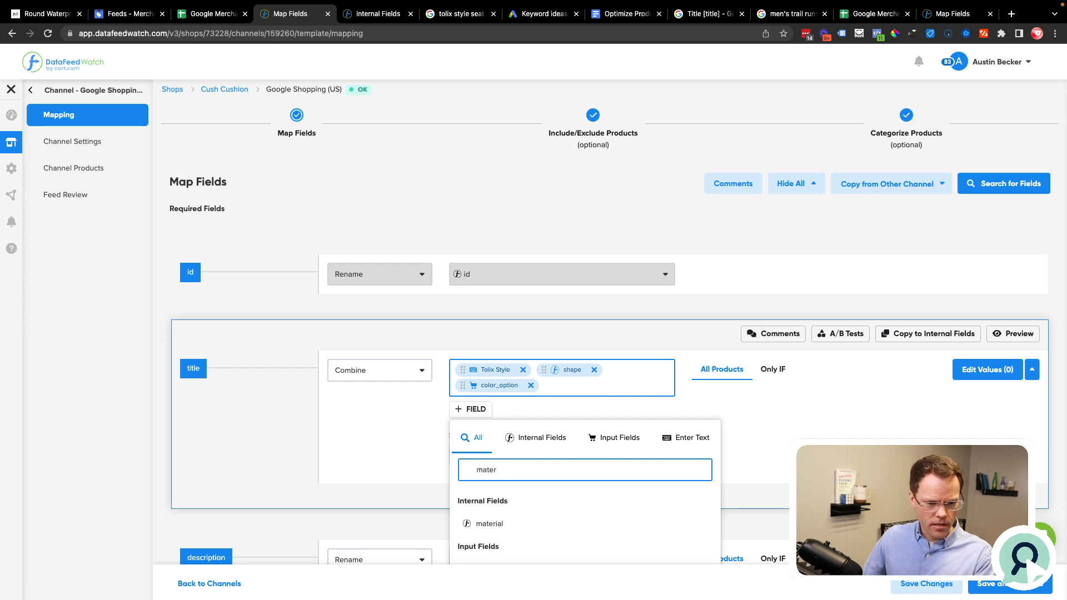
left_click(489, 523)
left_click(1012, 332)
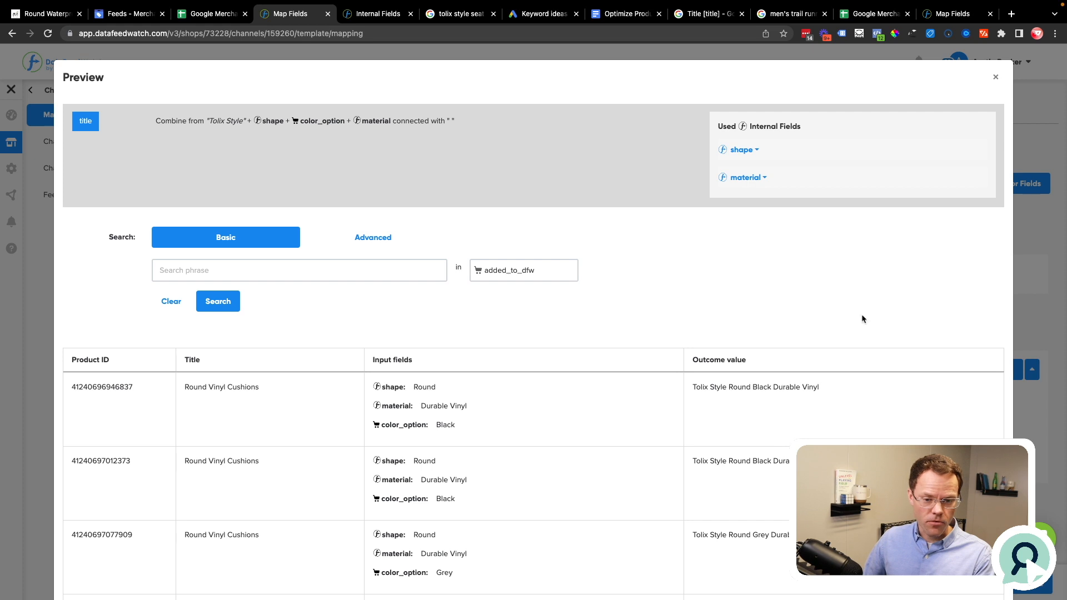
left_click(995, 77)
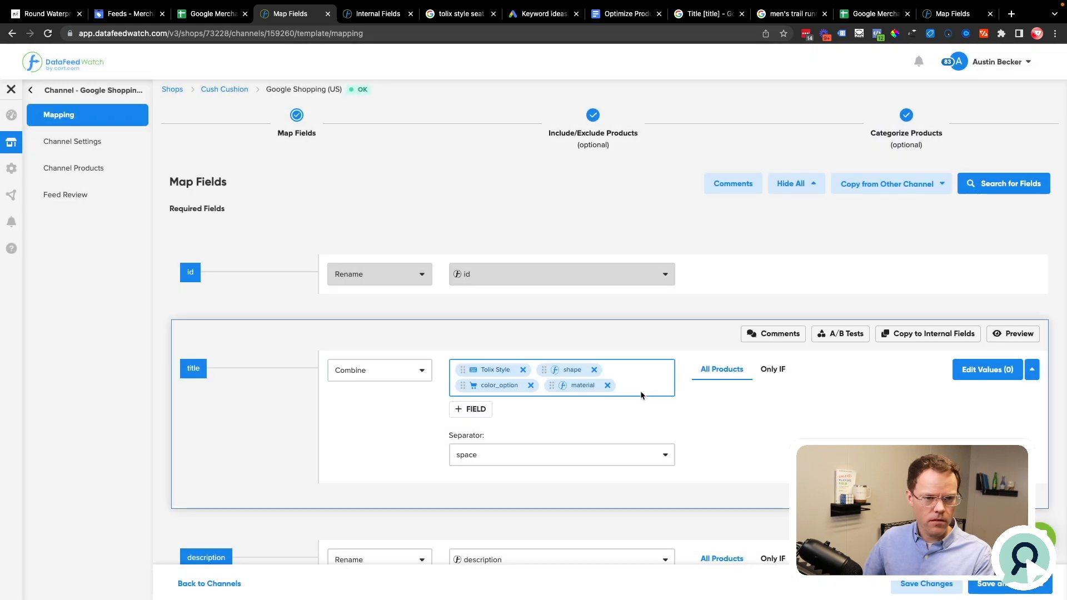
Step: Append the static text "Bar Stool Seat Cushion, Includes Stainless Steel Hardware for Easy Installation and Cleaning", copied from the Spotlight note, to the title combination
left_click(641, 392)
key("super+space")
left_click(559, 274)
left_click_drag(536, 275, 611, 275)
key("super+shift+Right")
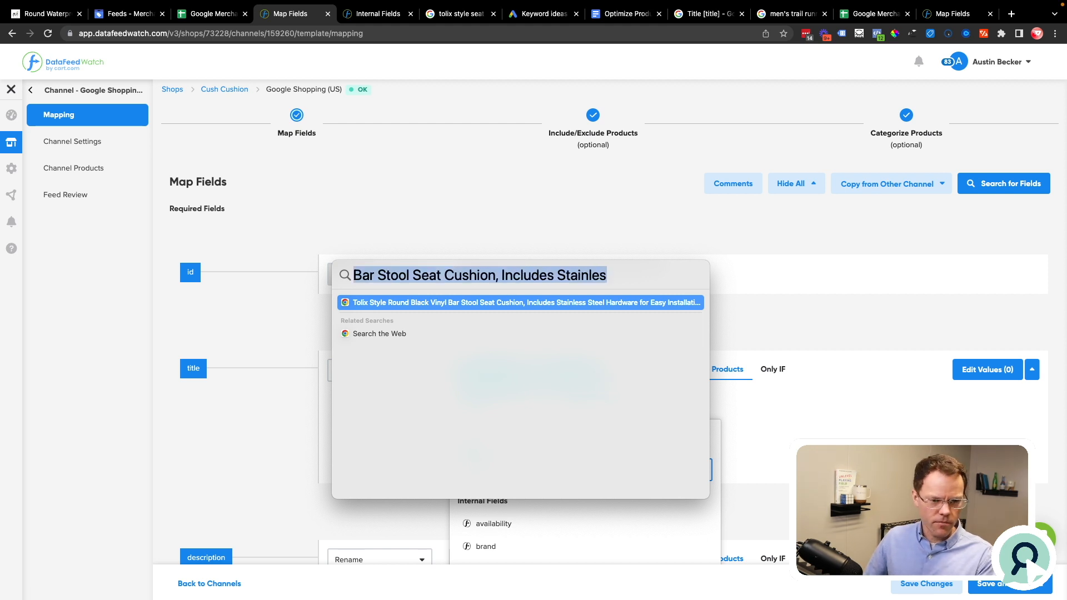
key("Escape")
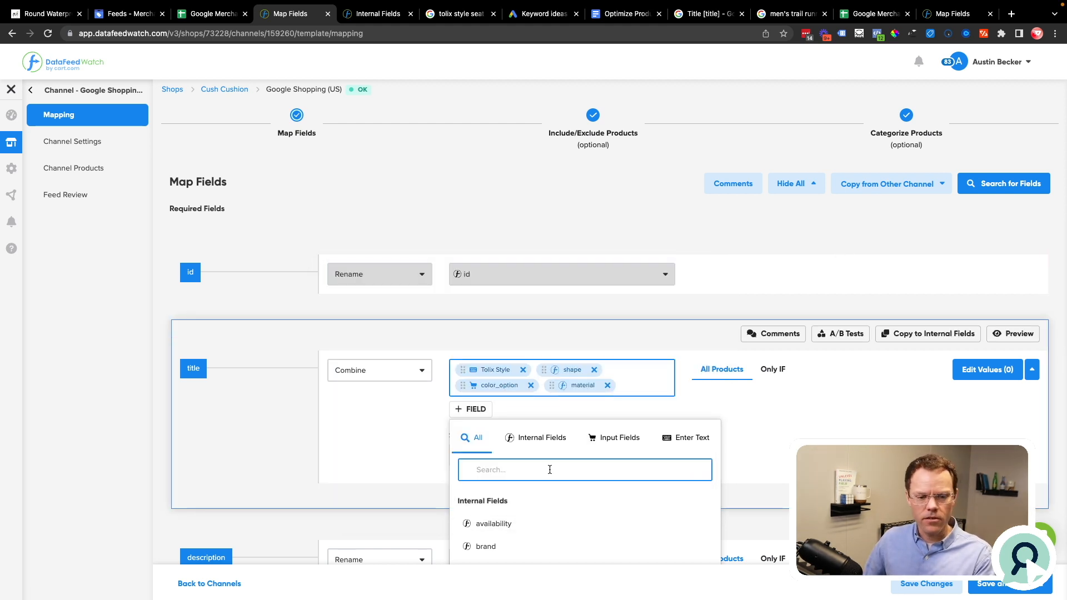
left_click(700, 443)
key("super+v")
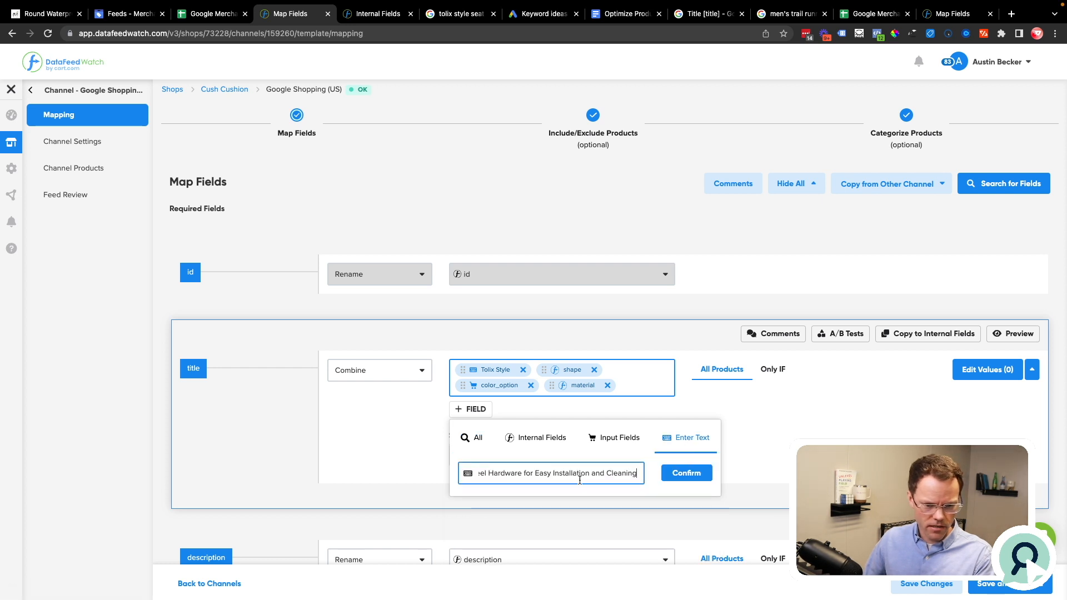
left_click(688, 473)
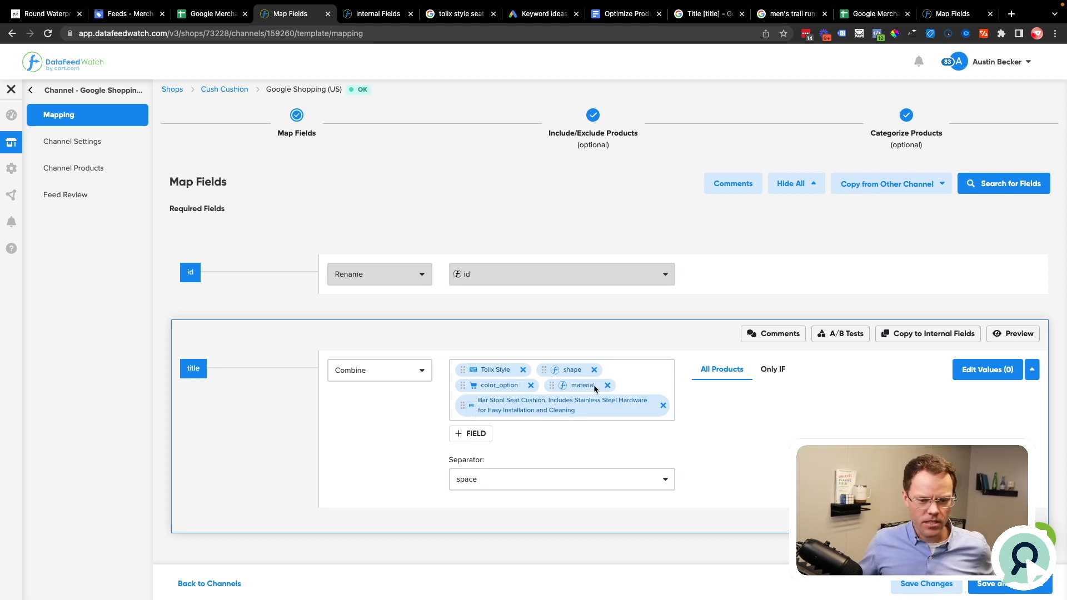
Step: Preview the combined titles and compare each product's shape, material and color inputs with its outcome value, including further result pages
left_click(1010, 333)
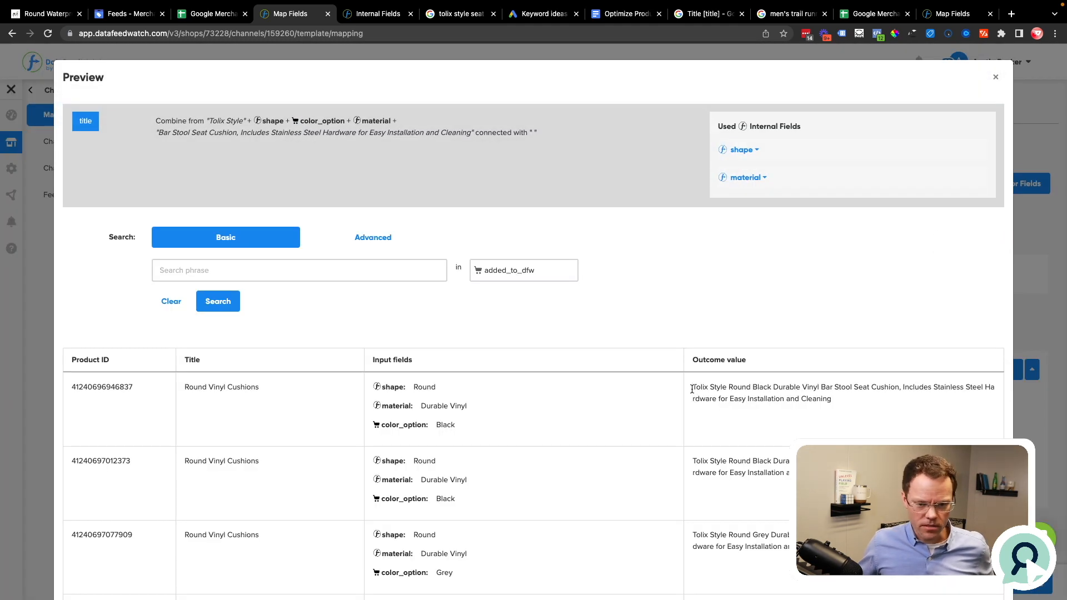
left_click_drag(693, 392, 907, 397)
left_click(797, 381)
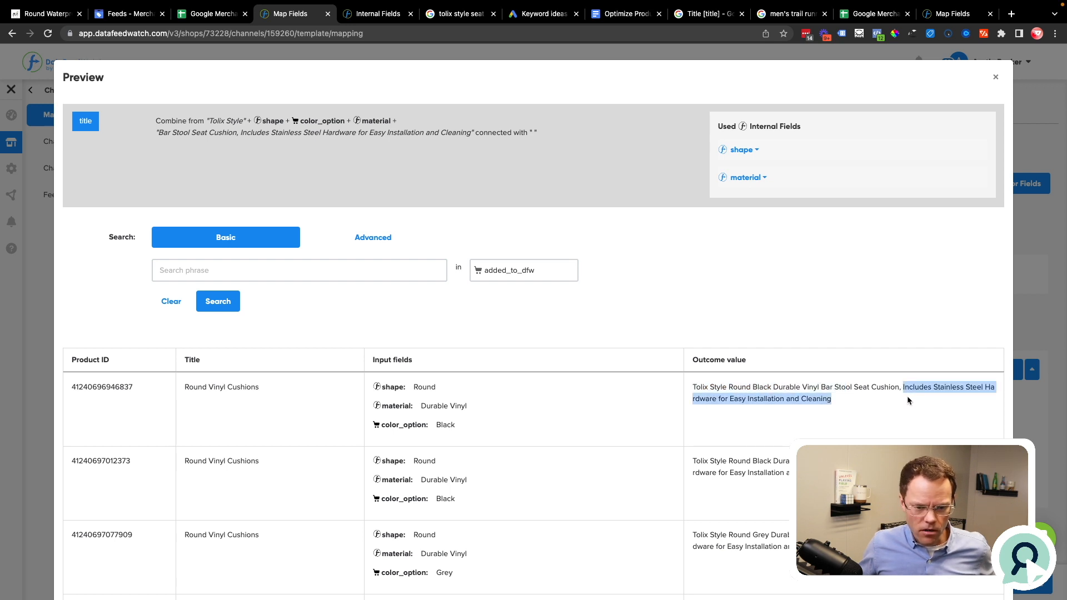
scroll(907, 396, "down", 4)
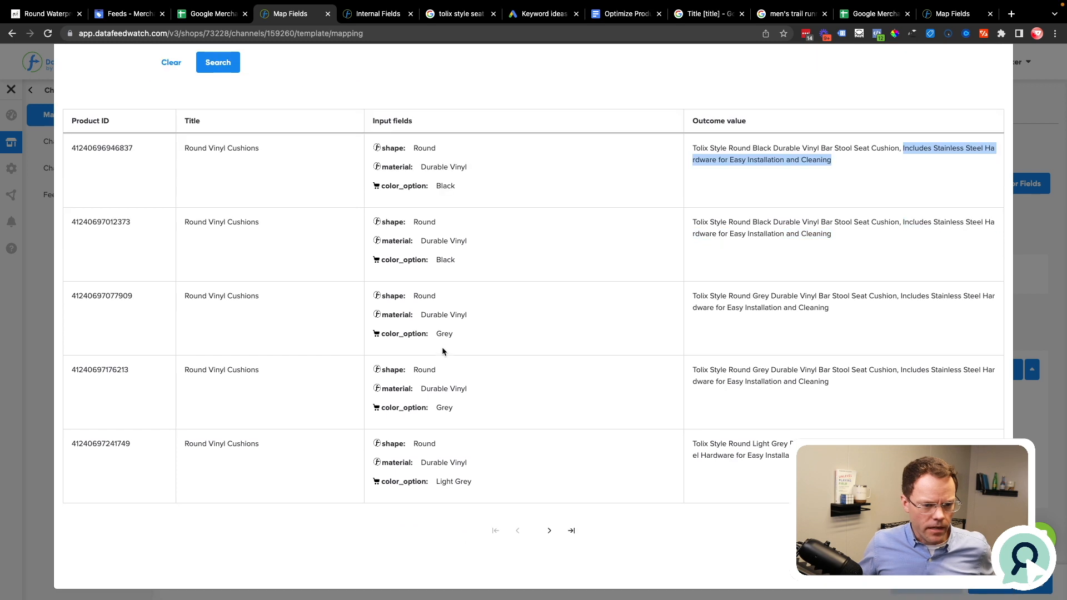
double_click(441, 332)
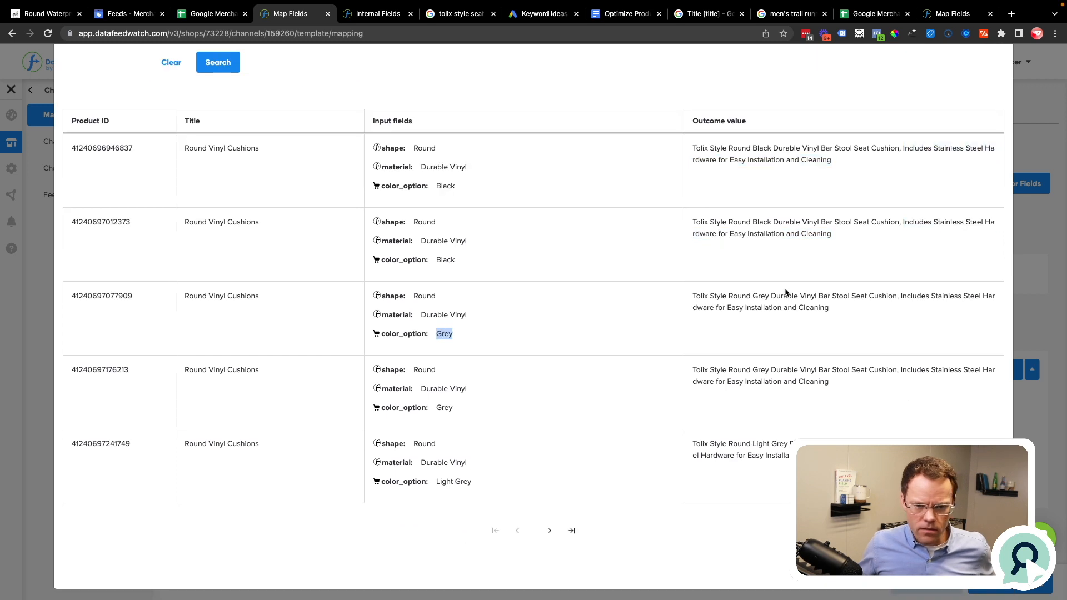
double_click(760, 296)
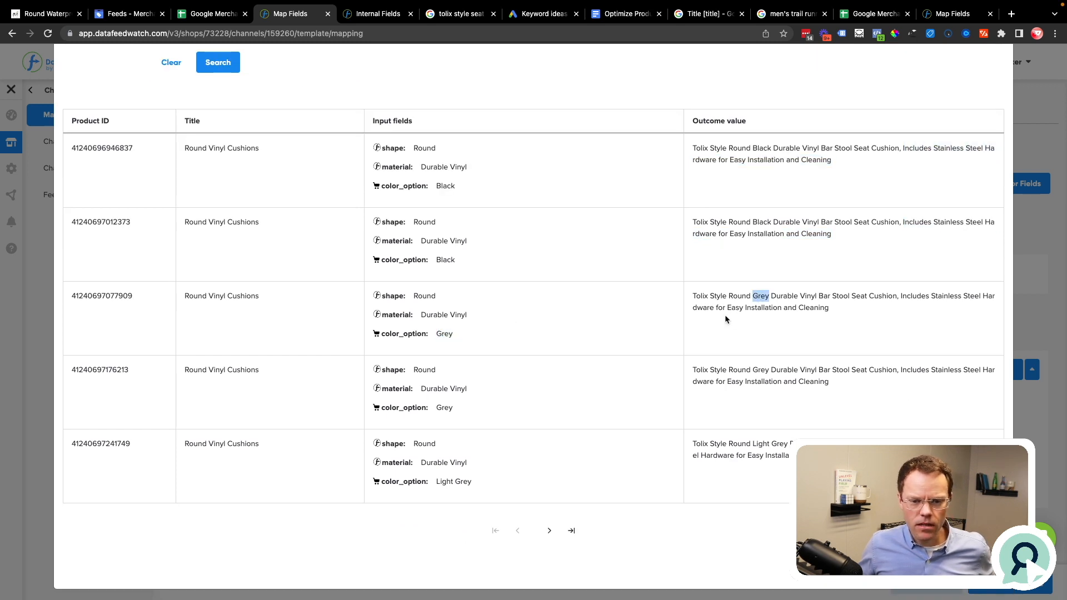
left_click(548, 533)
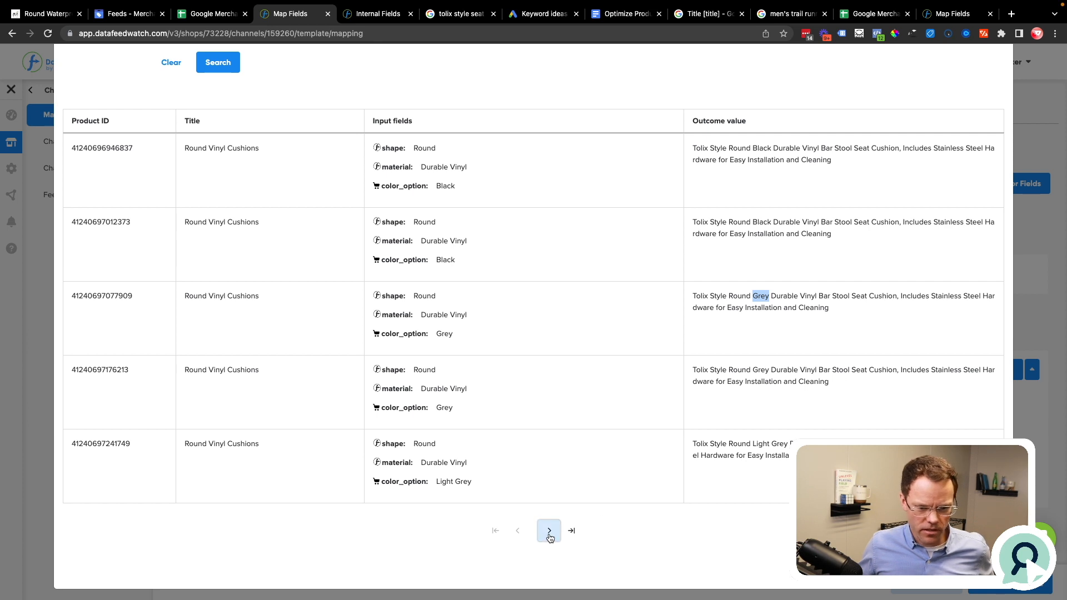
left_click(549, 534)
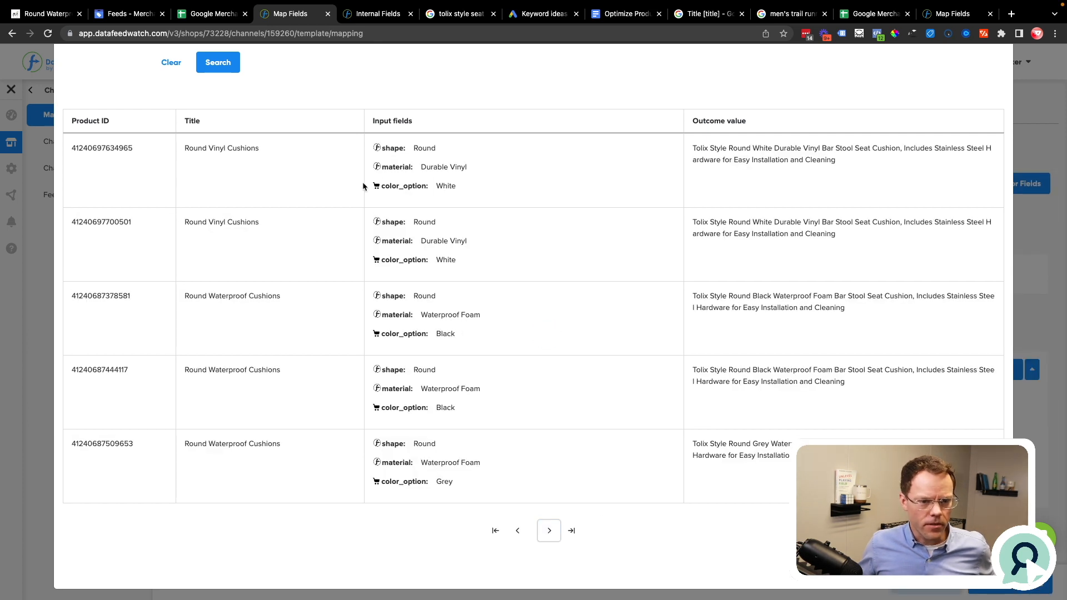
left_click_drag(383, 148, 461, 189)
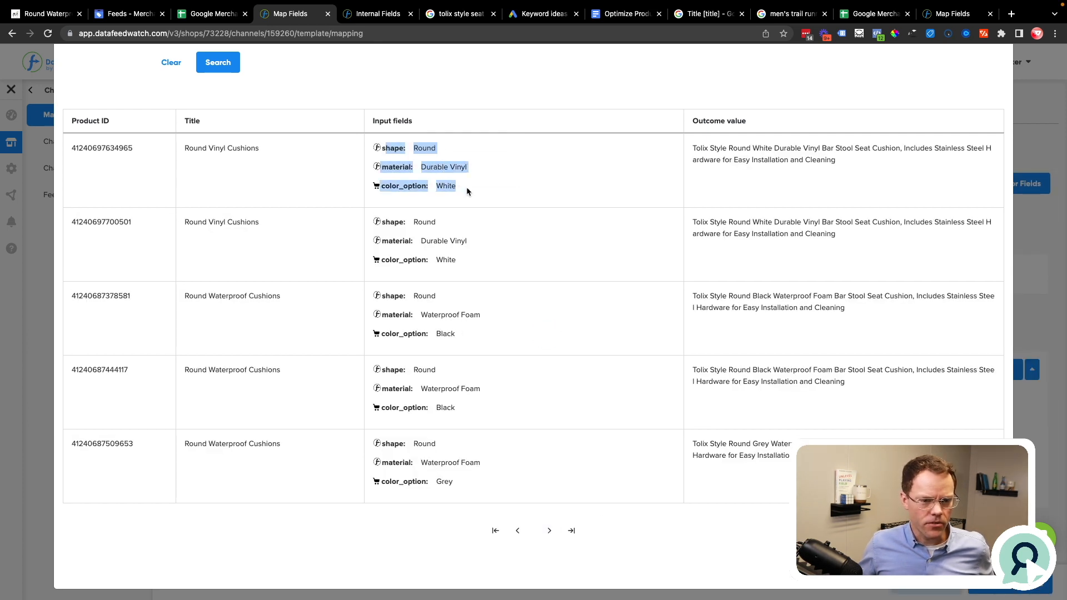
left_click_drag(382, 296, 451, 334)
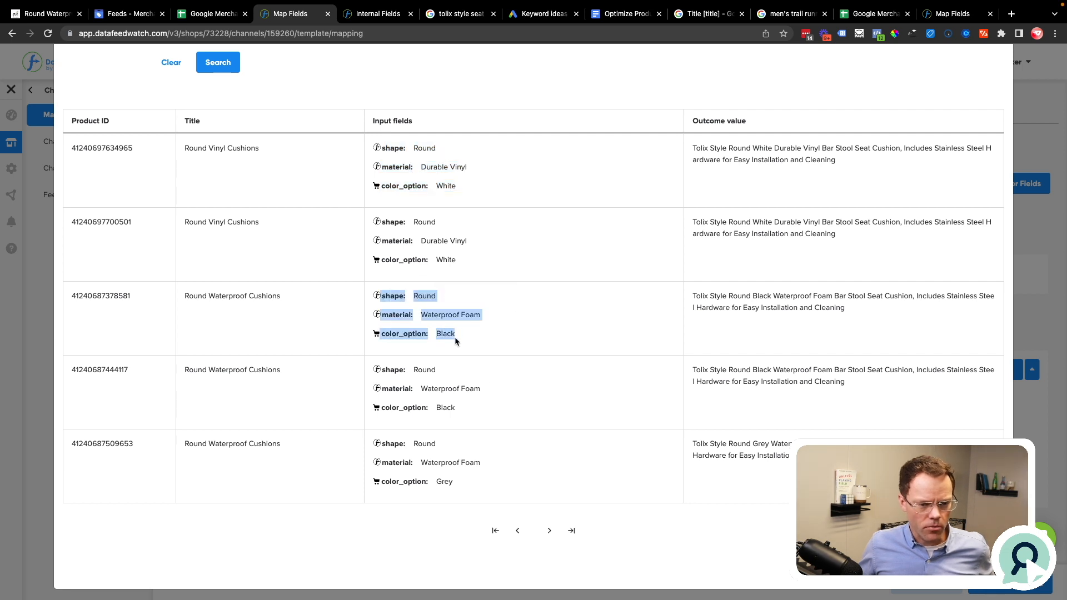
left_click(495, 334)
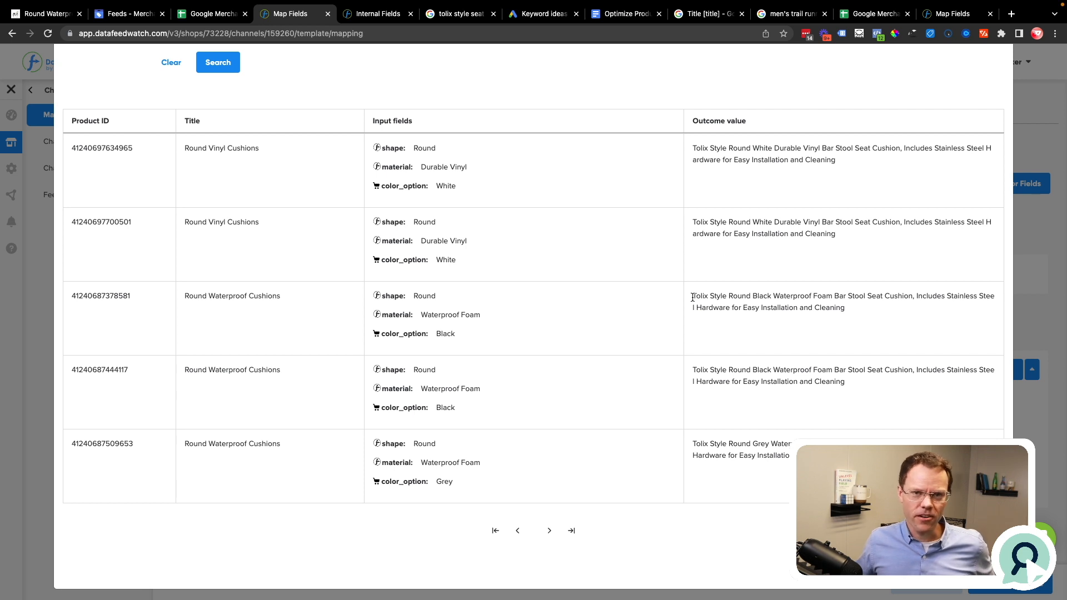
Step: Copy the outcome title of the first black waterproof foam cushion and paste it below the first-choice title in the Google Docs document
left_click_drag(692, 297, 855, 306)
key("super+c")
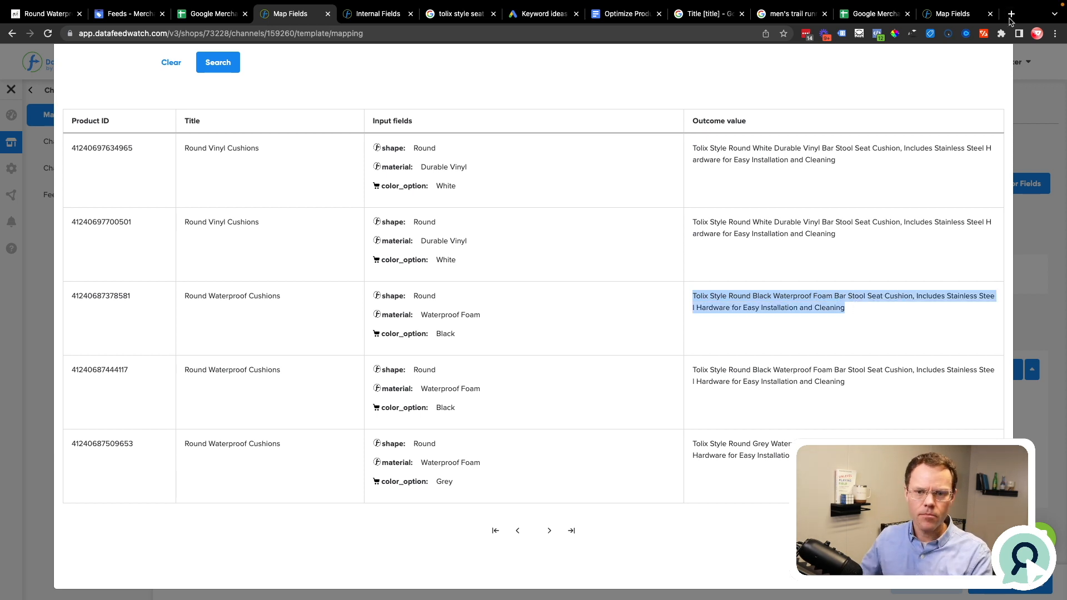
left_click(626, 14)
left_click(671, 446)
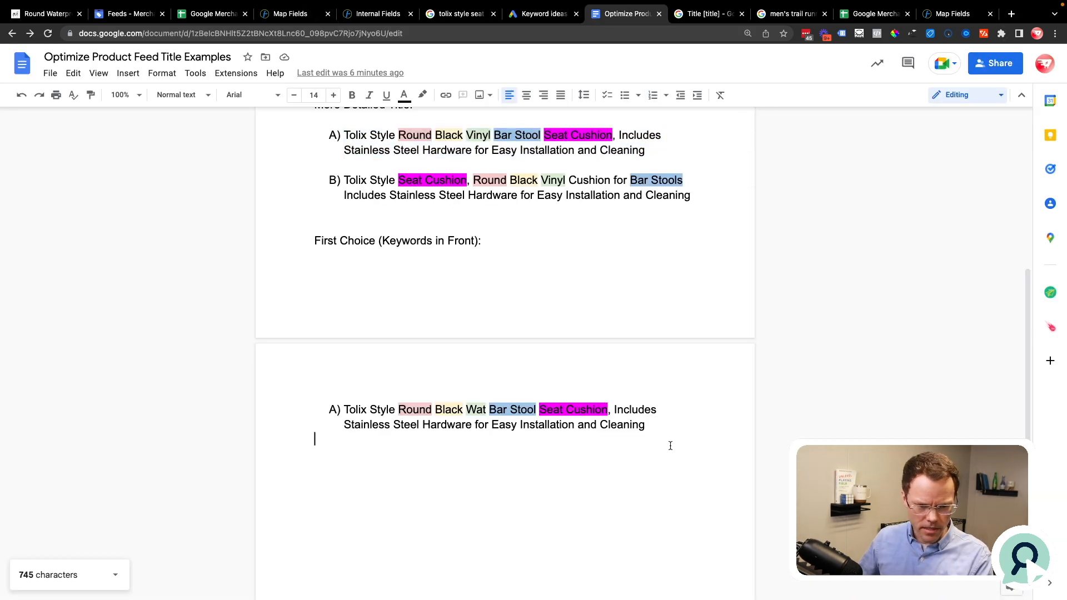
key("Return")
key("super+v")
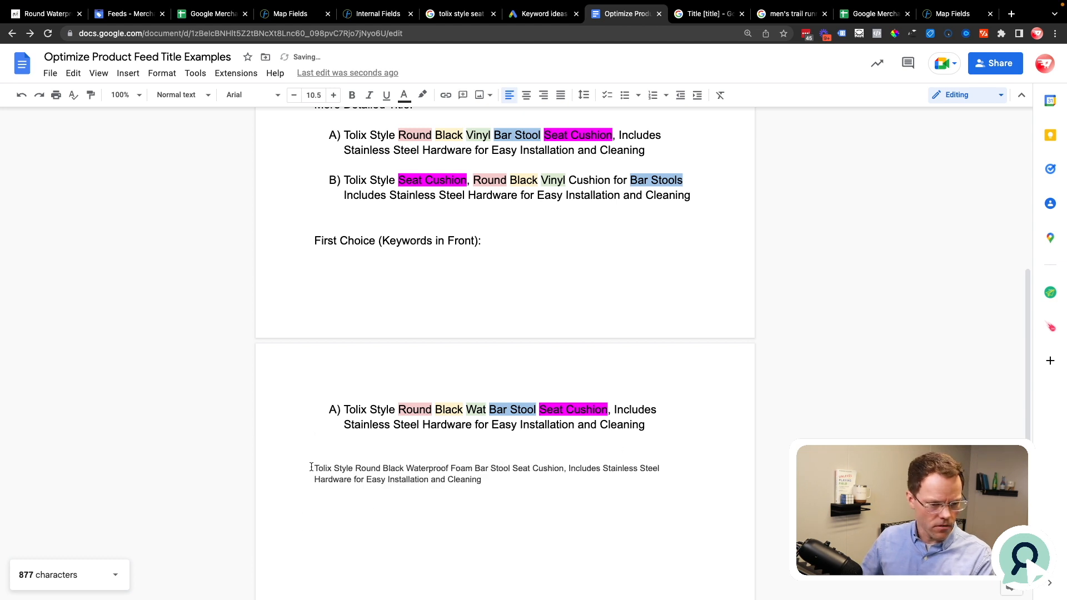
Step: Select the pasted title for review, and check the Google Shopping (US) channel's processing status for the Cush Cushion shop in DataFeedWatch, refreshing the channel list
left_click_drag(313, 462, 491, 481)
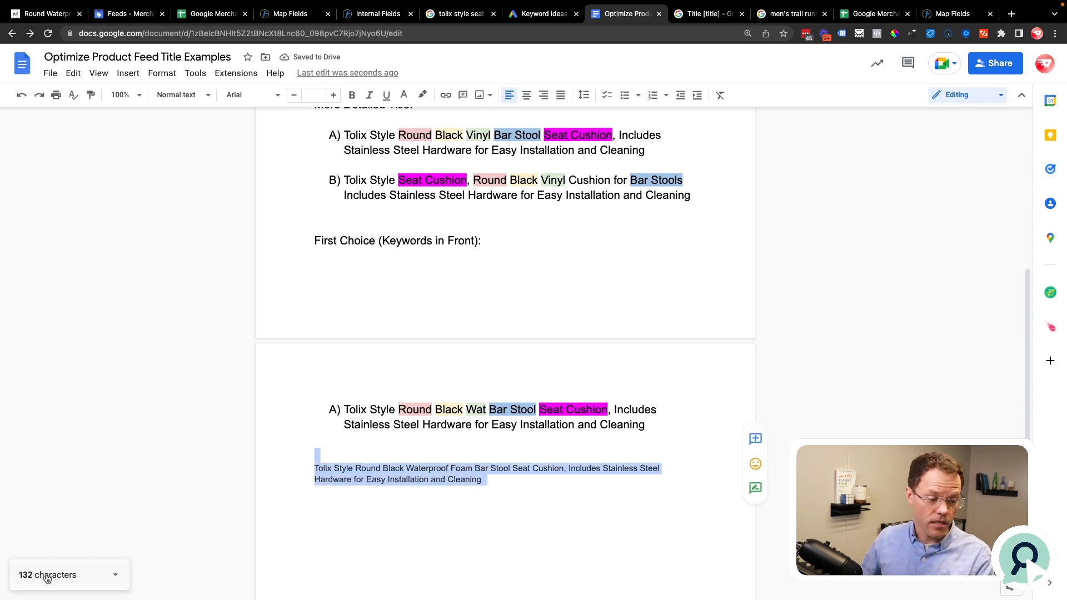
left_click(373, 14)
left_click(301, 15)
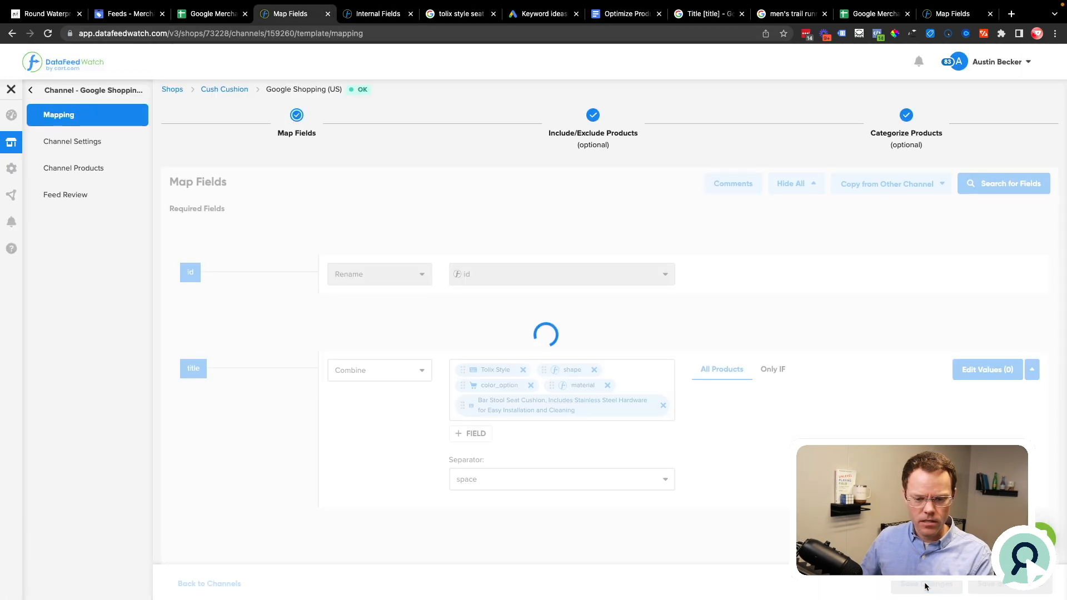
left_click(228, 91)
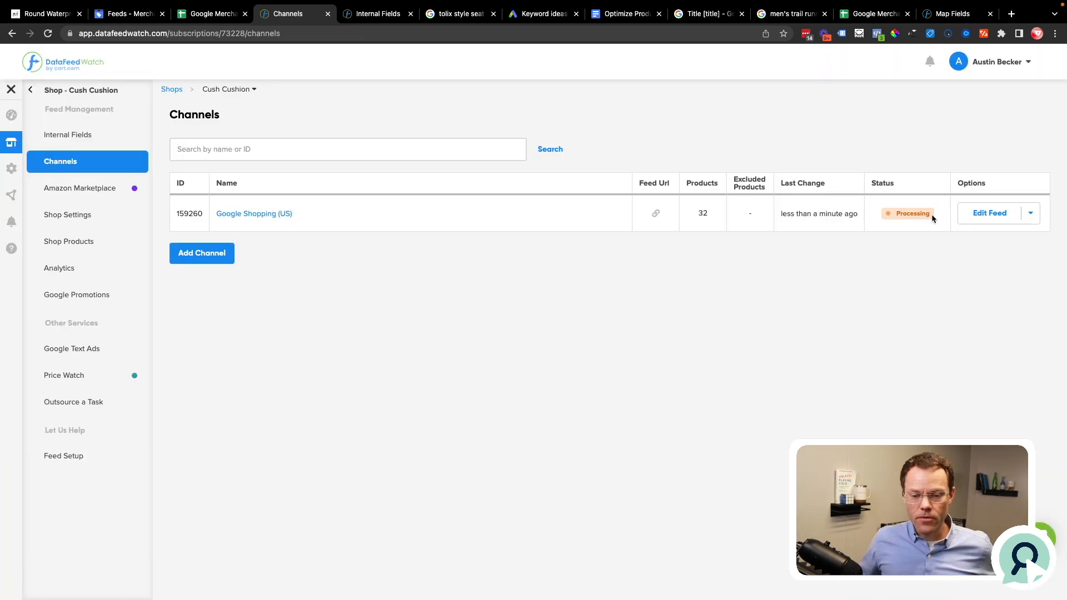
left_click(918, 248)
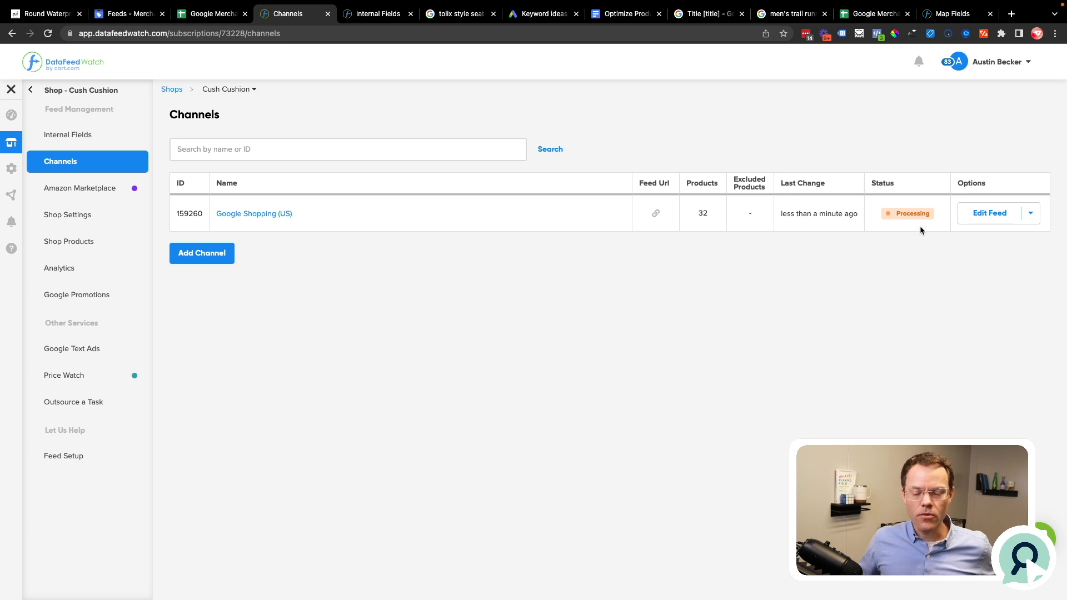
key("super+r")
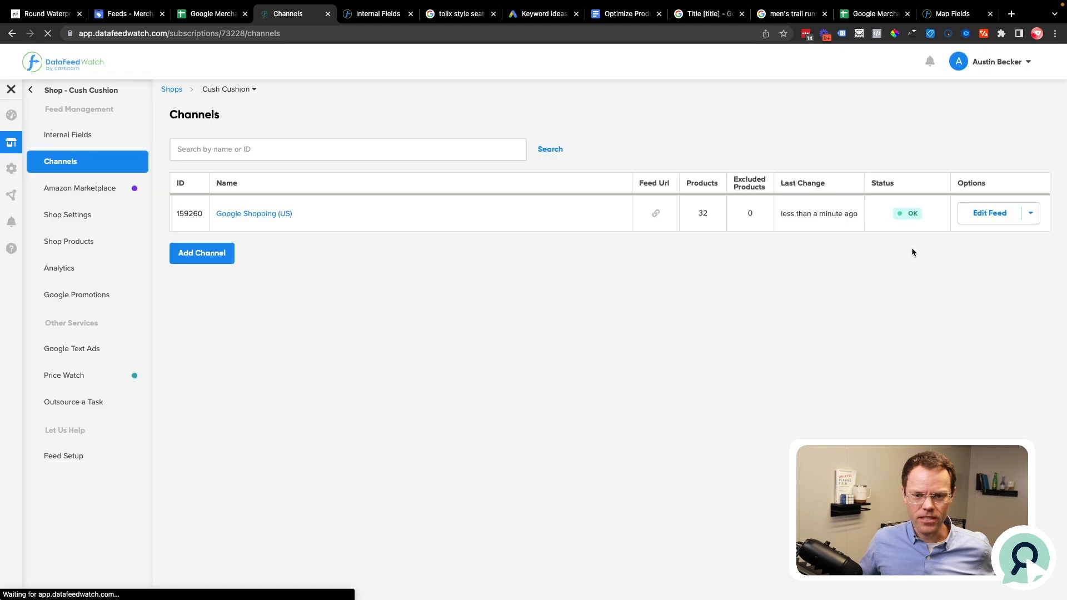
Step: Switch to Google Merchant Center, fetch the DataFeedWatch_US primary feed and reload its page to check the file processing
left_click(118, 16)
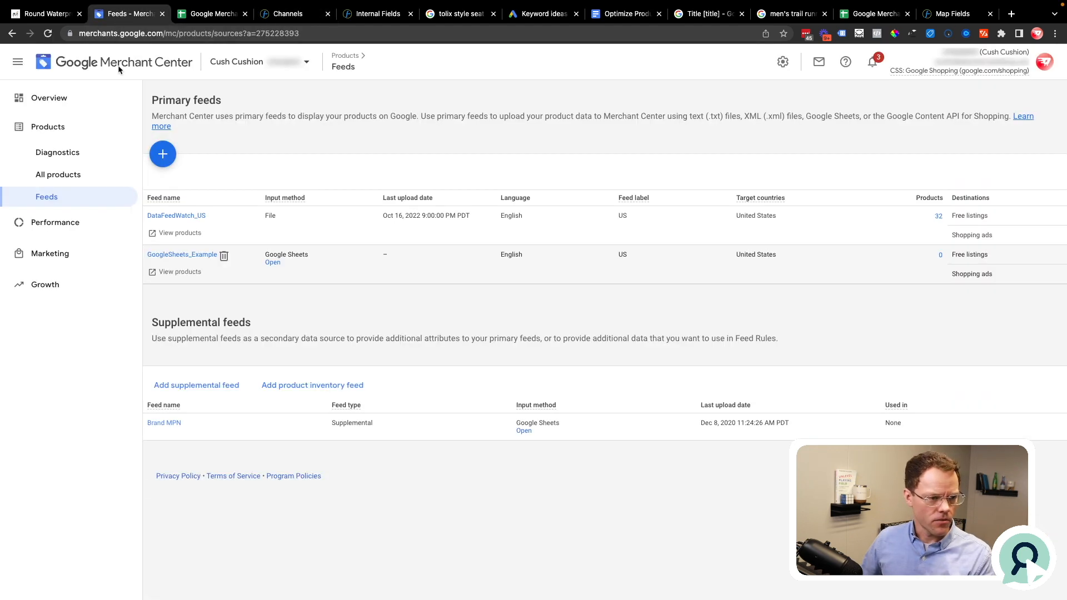
left_click(169, 217)
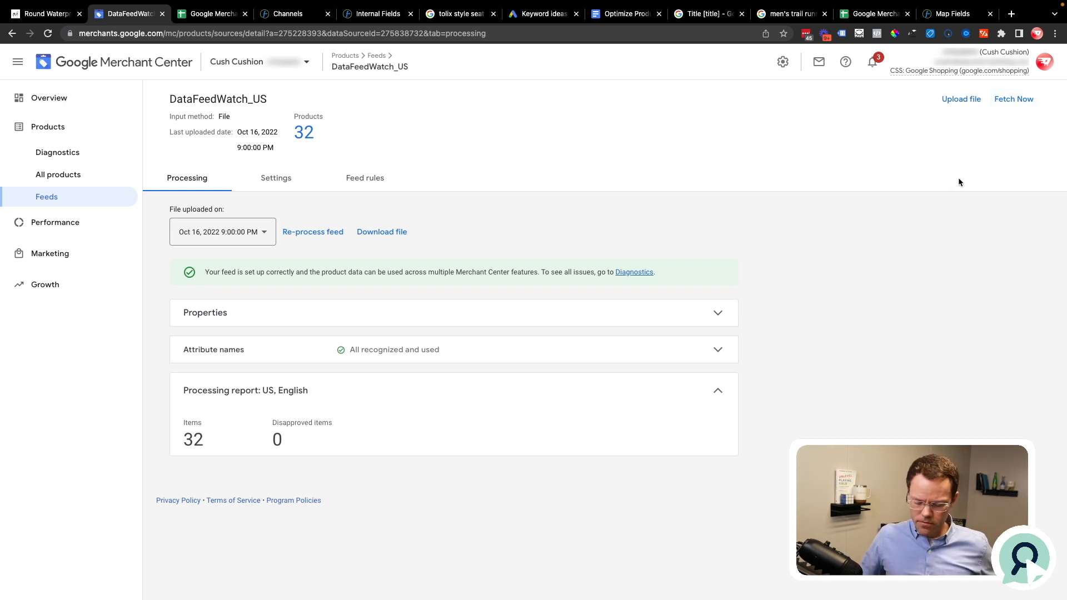
key("super+r")
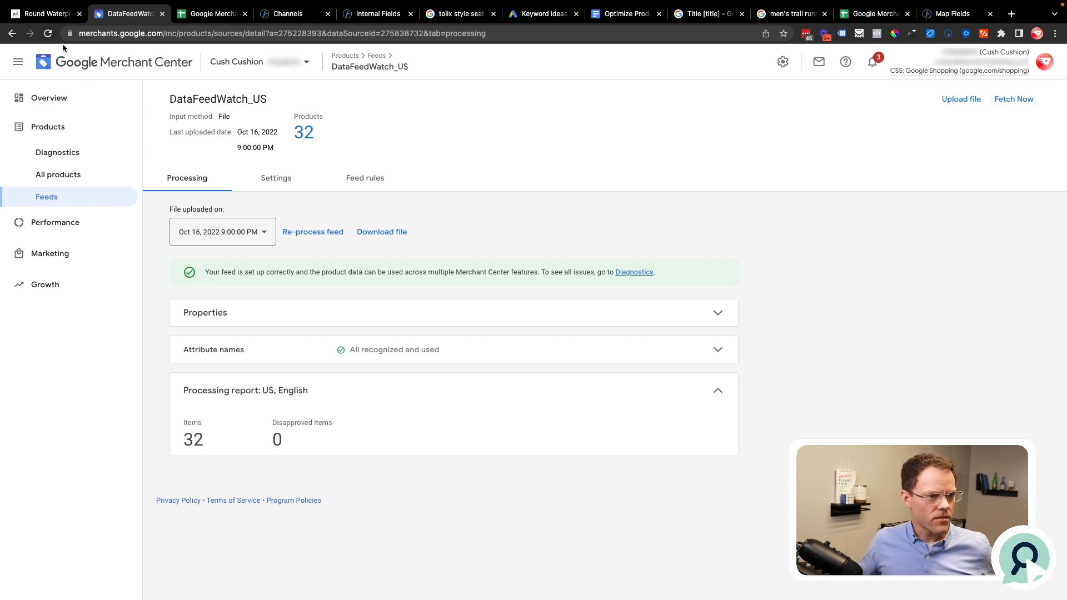
left_click(49, 35)
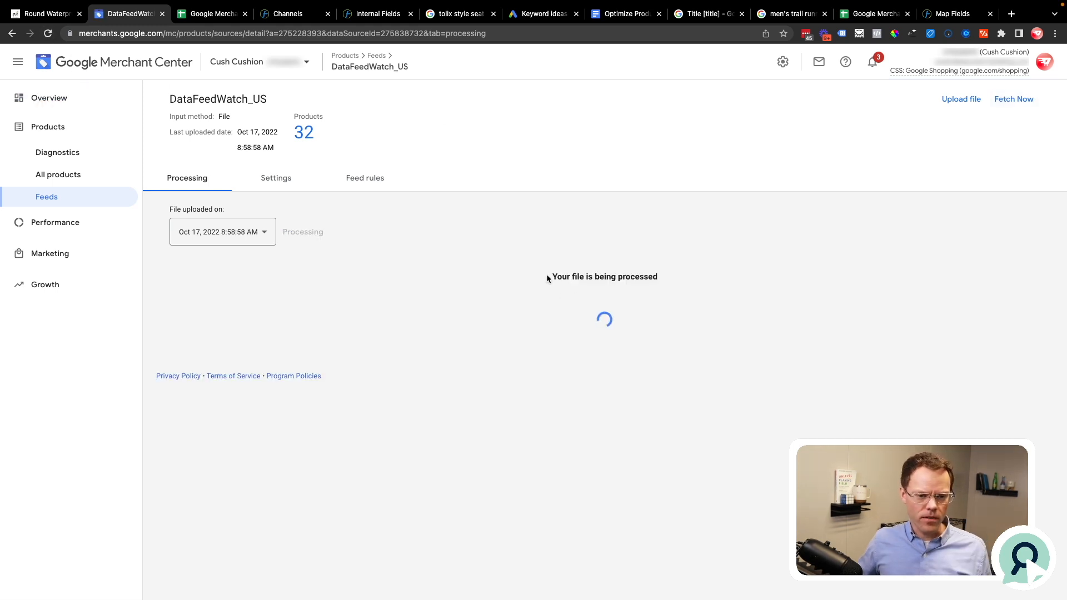
left_click_drag(546, 274, 679, 275)
left_click(679, 274)
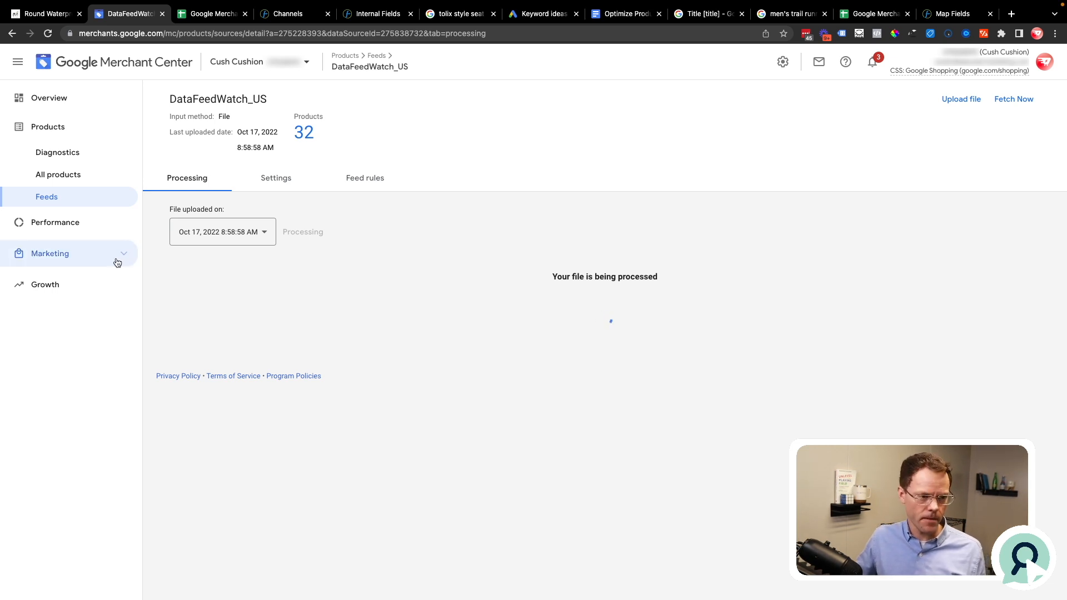
Step: List all products, review the title of the first Round Vinyl Cushions item and open its product details
left_click(73, 175)
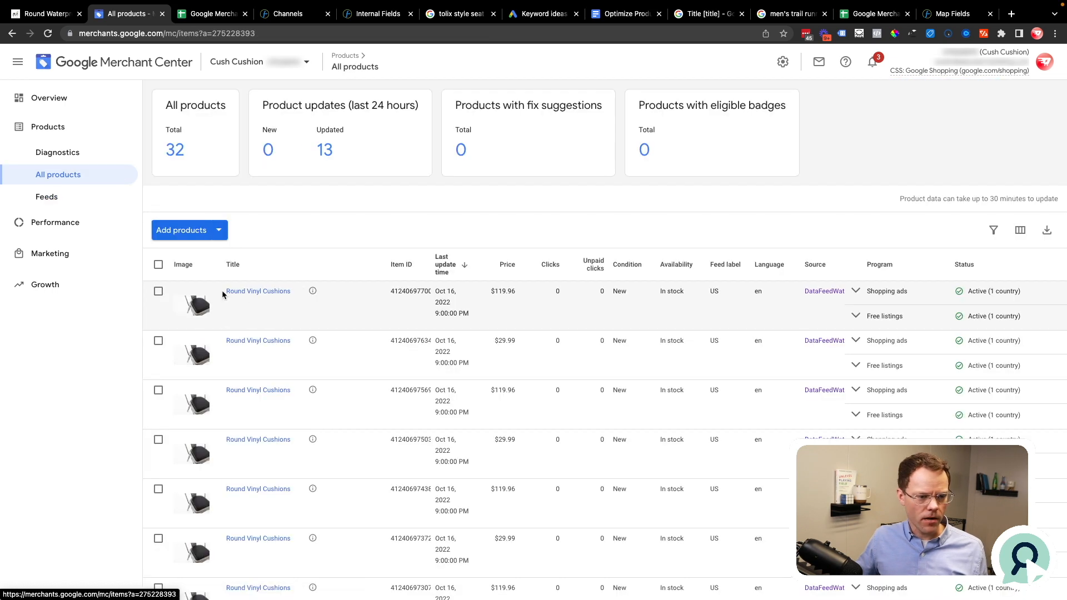
left_click_drag(223, 292, 290, 291)
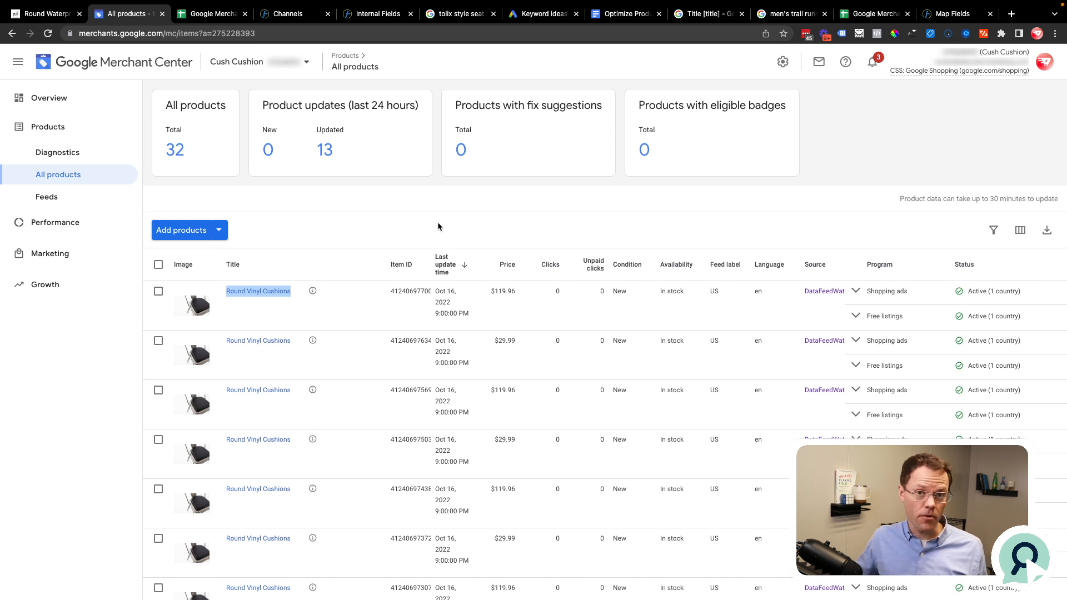
left_click(267, 295)
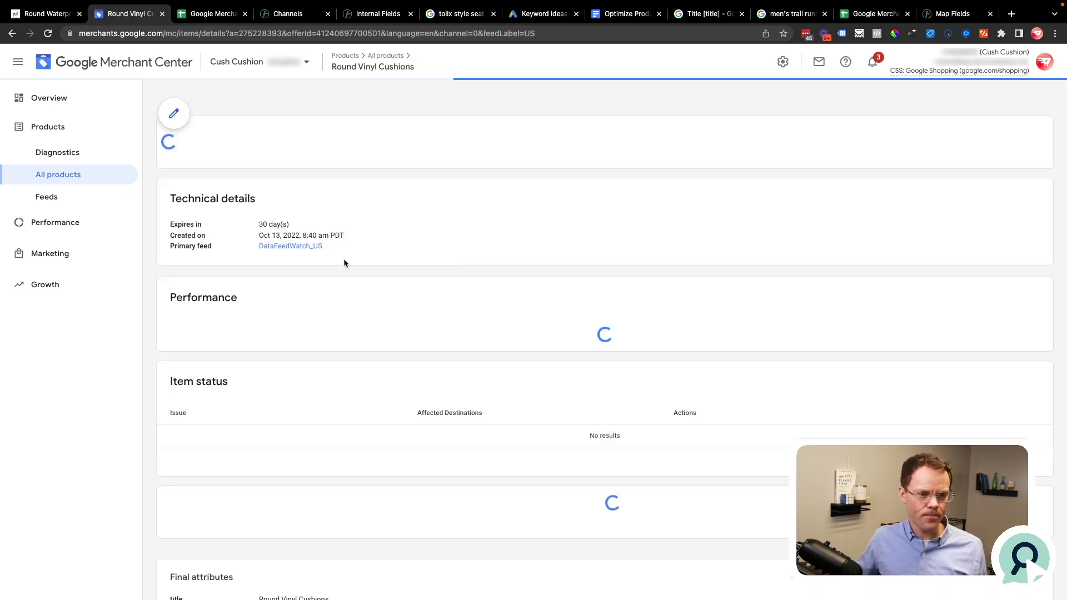